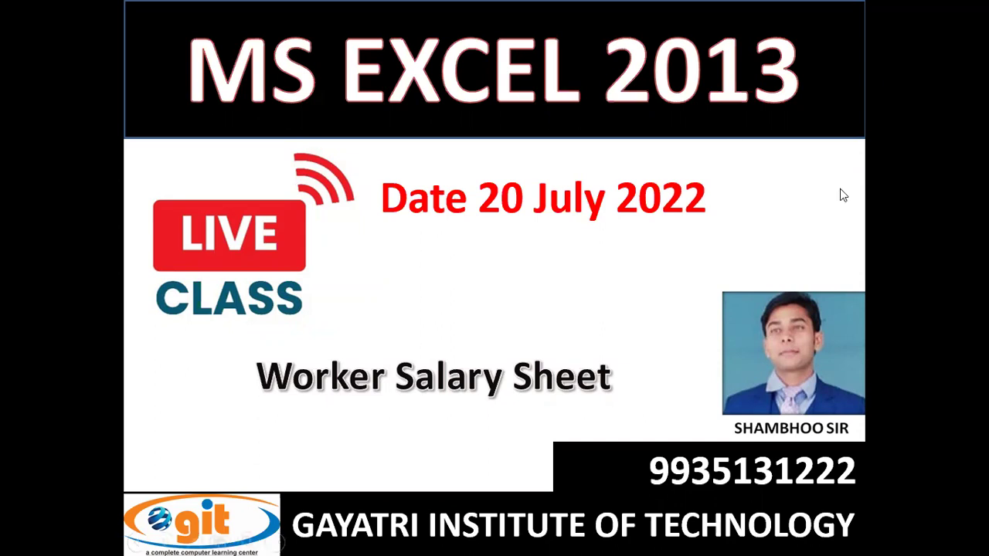
# End the Worker Salary Sheet slide show and bring the Excel salary workbook to the front
pyautogui.press('Escape')
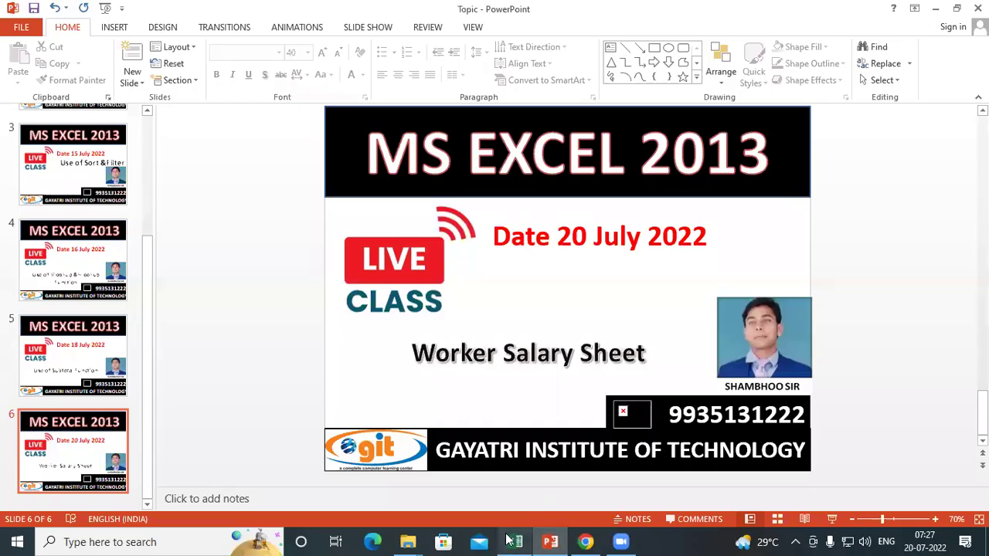
pyautogui.click(515, 542)
# Continue the SR.NO serial numbers from A12 down through 10 in A21
pyautogui.click(437, 329)
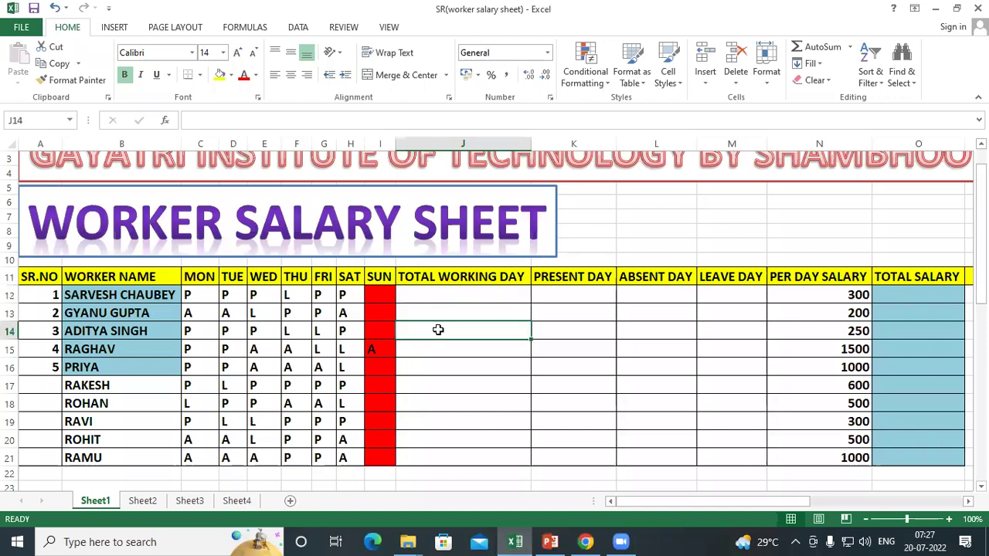
pyautogui.click(122, 276)
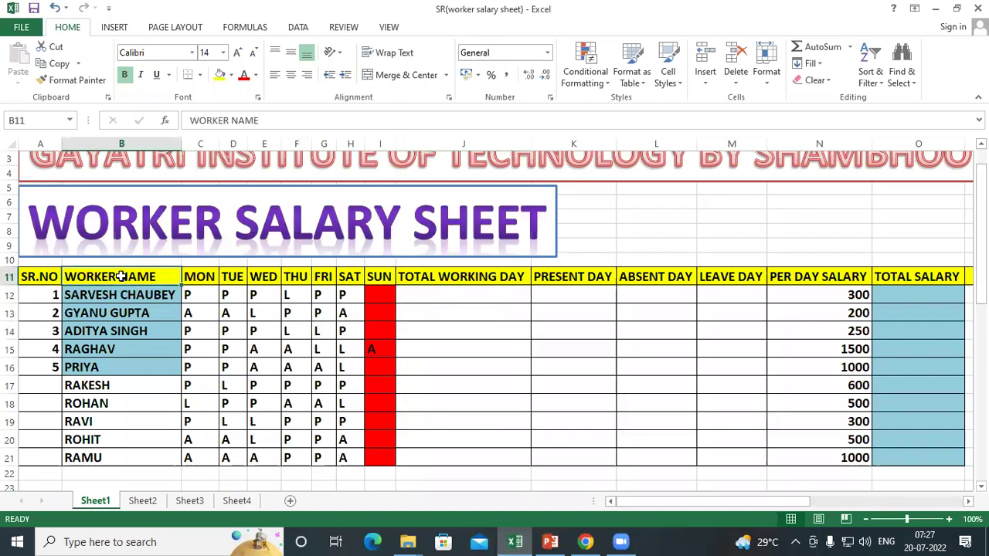
pyautogui.click(47, 299)
pyautogui.moveTo(47, 299); pyautogui.dragTo(67, 467)
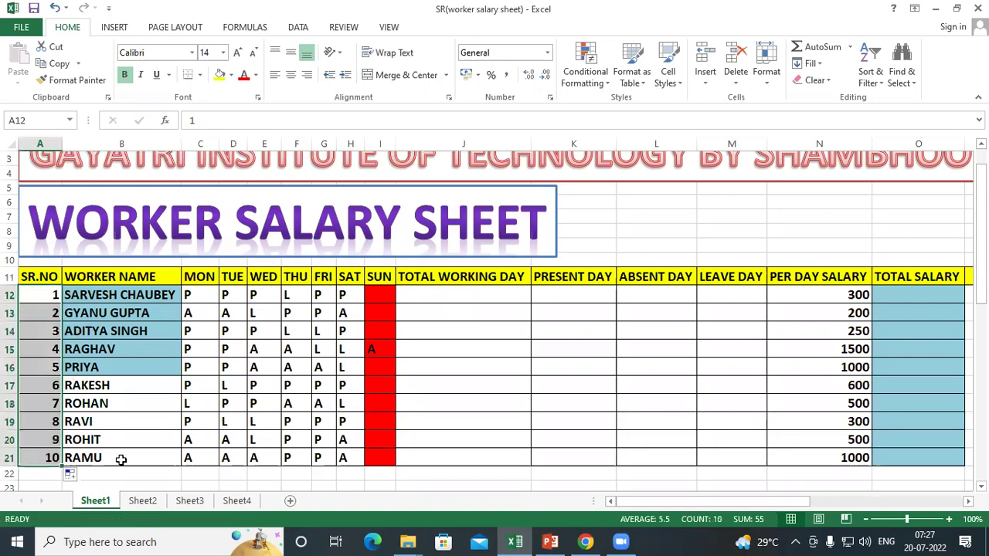
# Highlight the ten worker names in B12:B21 to review them
pyautogui.click(122, 459)
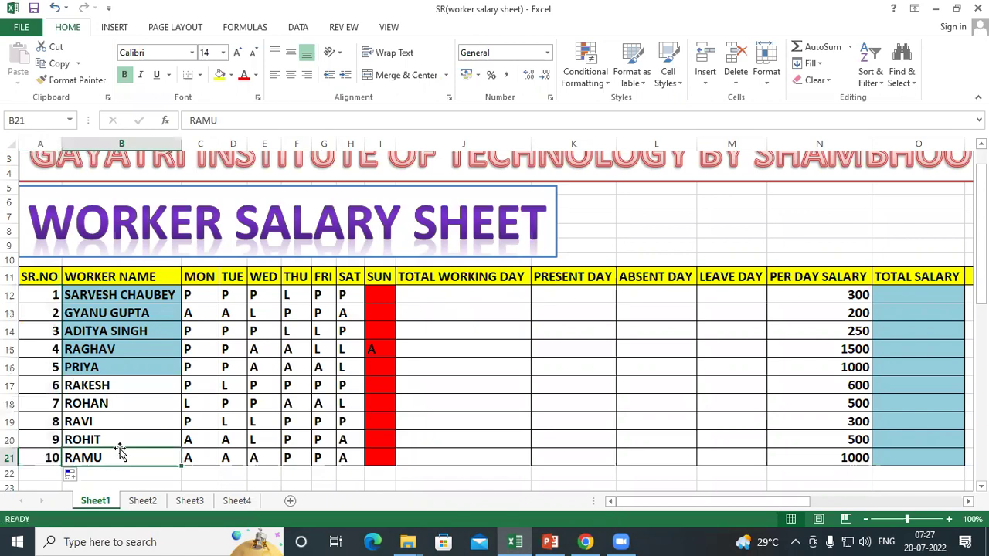
pyautogui.click(102, 295)
pyautogui.moveTo(101, 295); pyautogui.dragTo(102, 394)
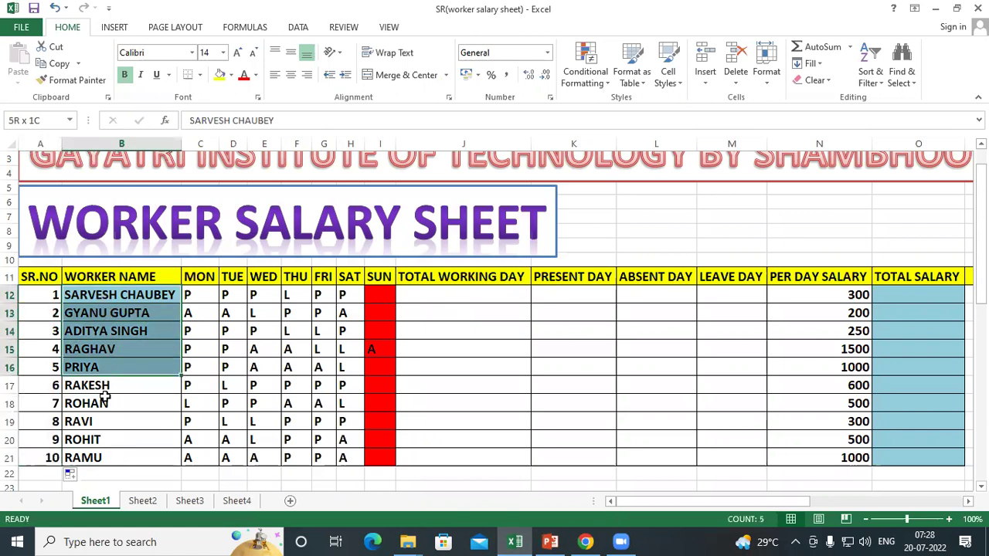
pyautogui.click(112, 302)
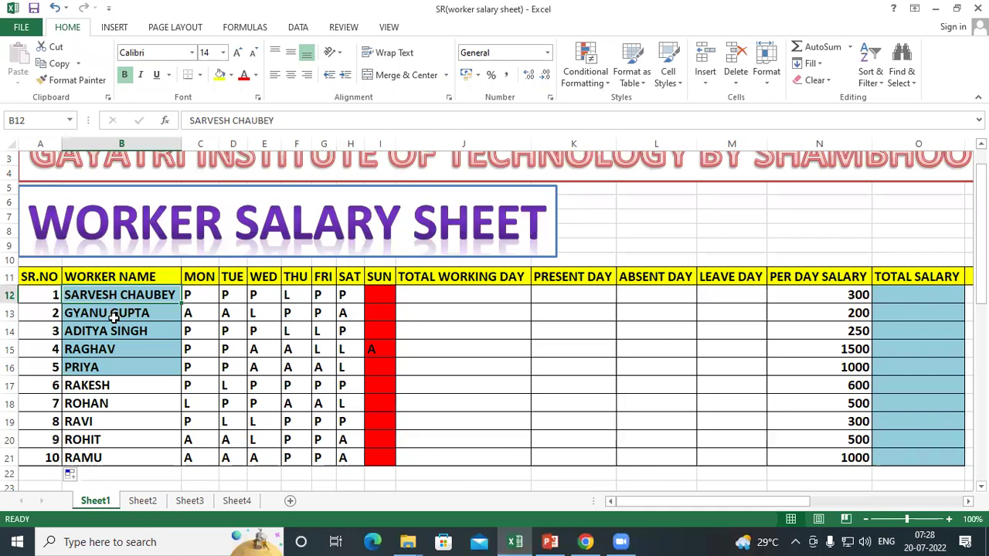
pyautogui.click(112, 312)
pyautogui.click(112, 331)
pyautogui.click(110, 349)
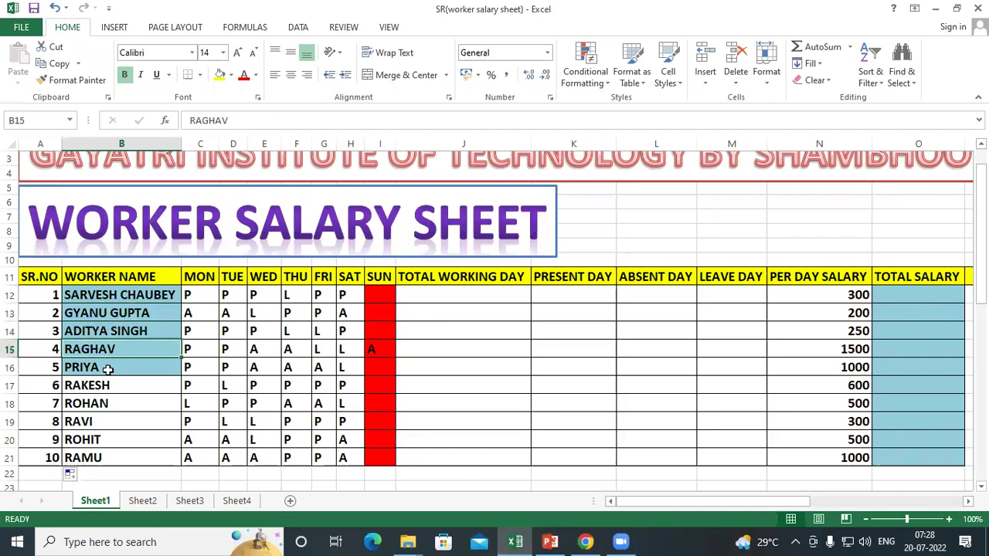
pyautogui.moveTo(114, 297); pyautogui.dragTo(105, 456)
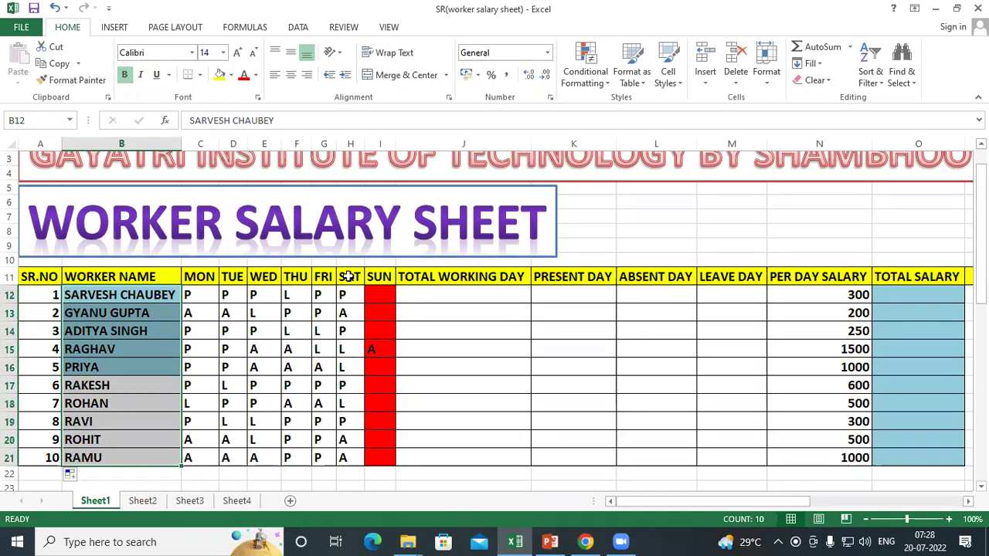
pyautogui.click(207, 278)
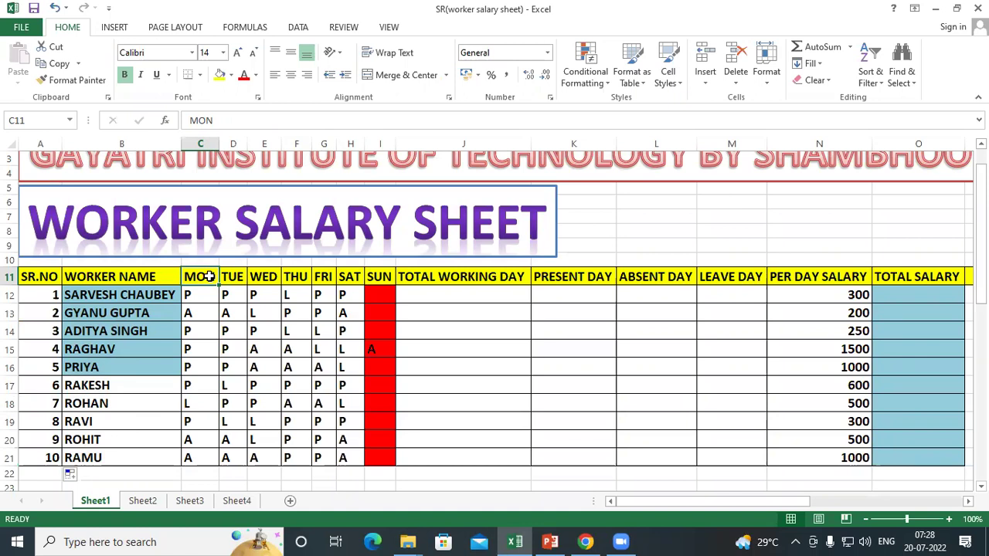
pyautogui.click(384, 276)
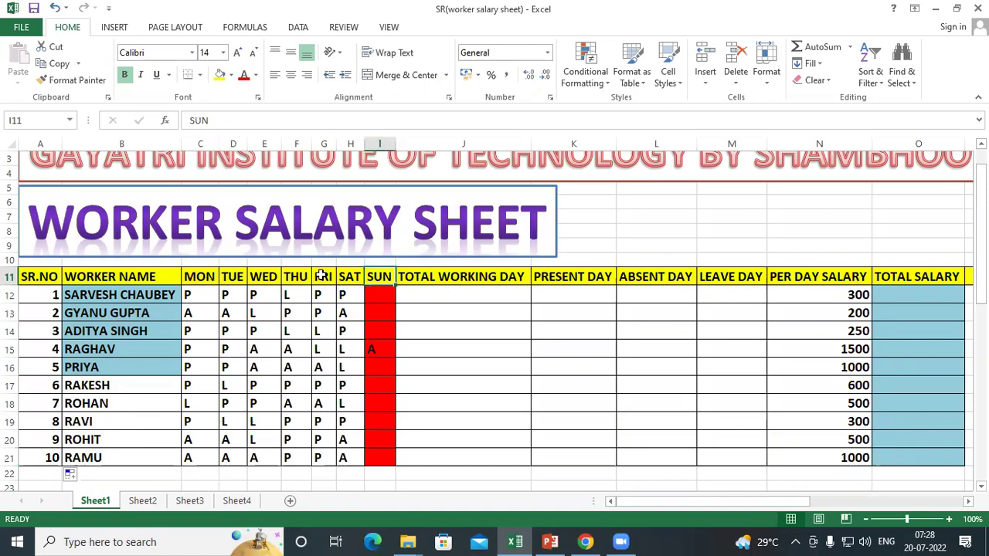
pyautogui.click(201, 277)
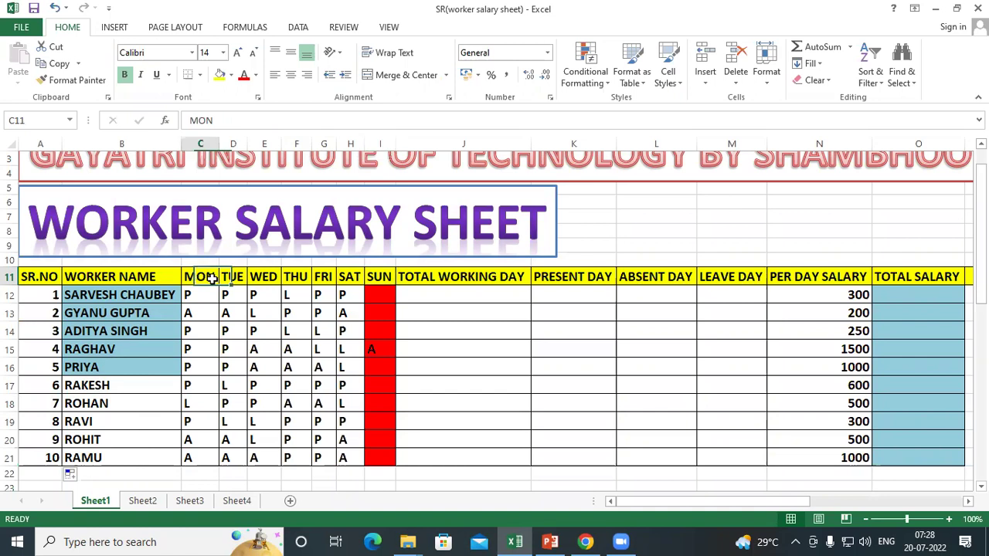
pyautogui.click(377, 276)
pyautogui.click(194, 277)
pyautogui.click(374, 282)
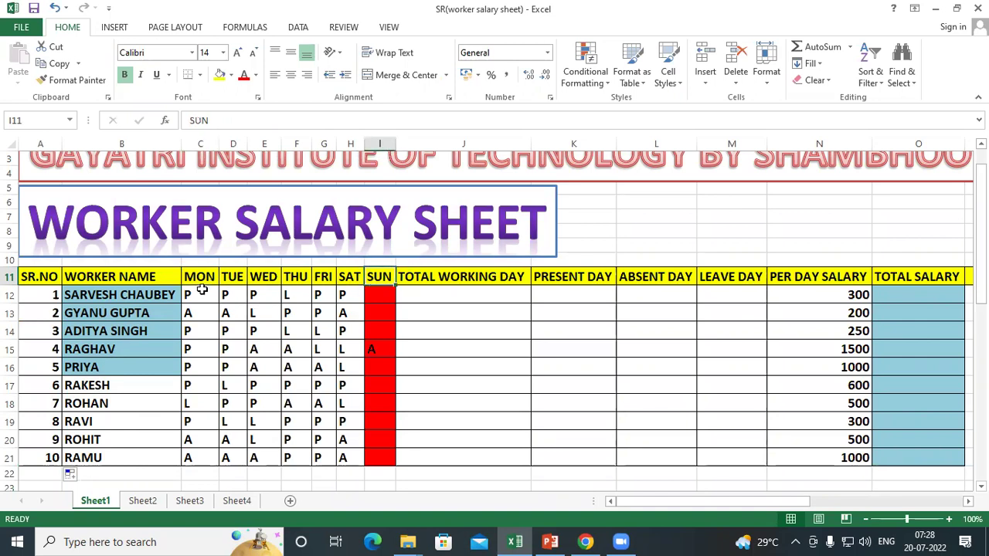
pyautogui.click(99, 292)
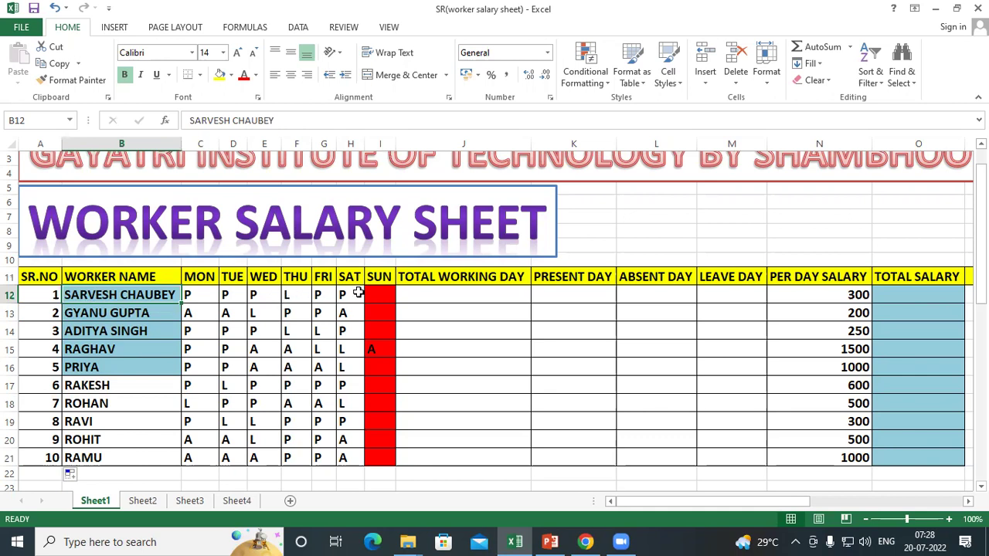
pyautogui.click(346, 313)
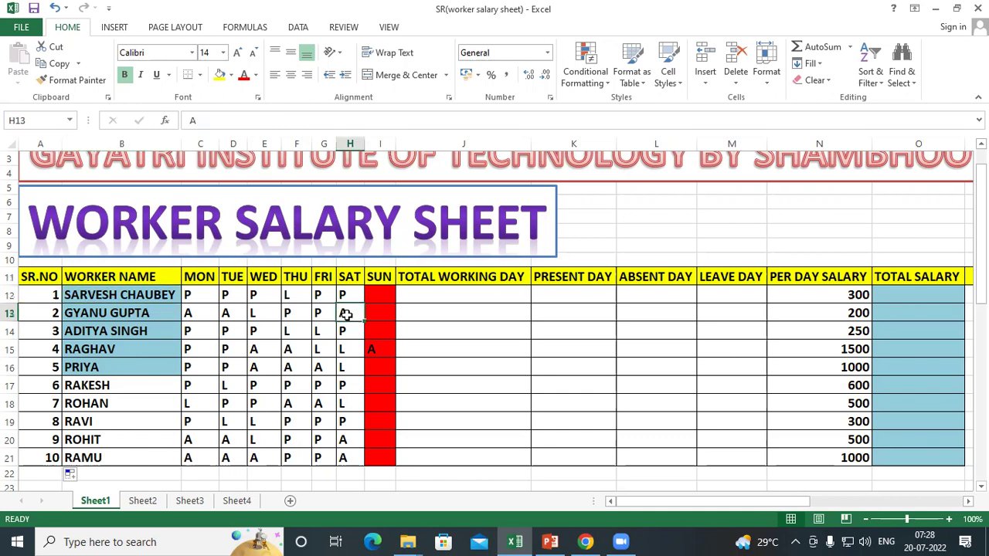
pyautogui.click(100, 291)
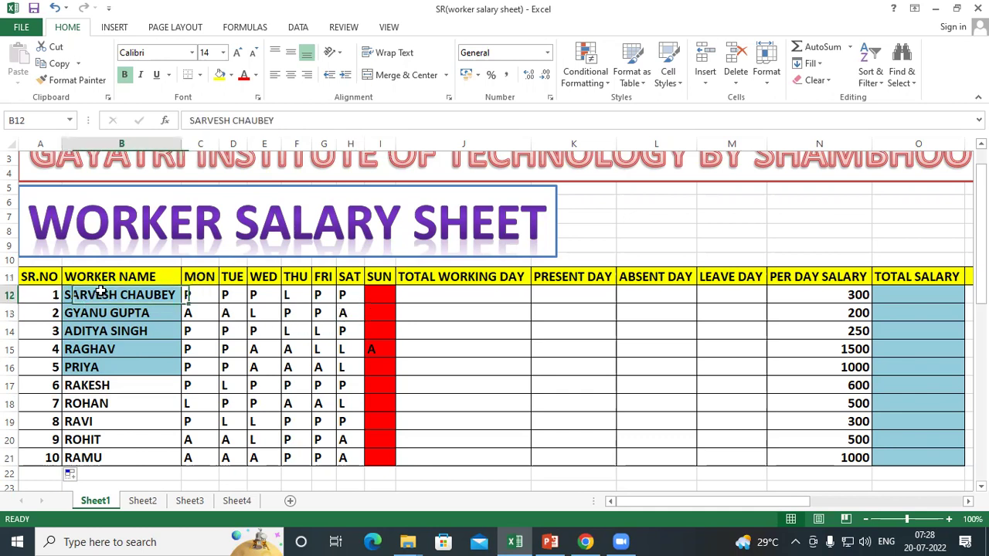
pyautogui.click(210, 276)
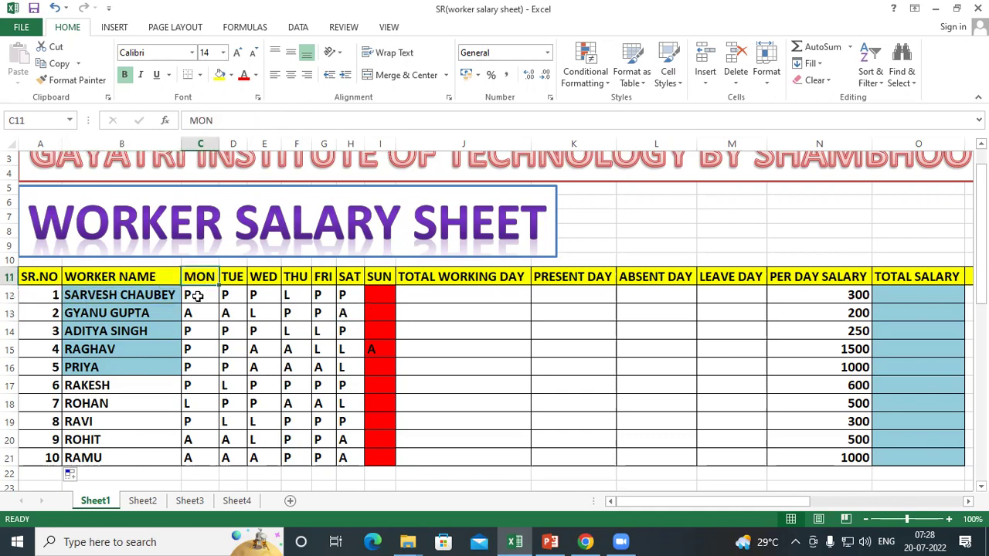
pyautogui.click(198, 295)
pyautogui.click(229, 281)
pyautogui.click(230, 294)
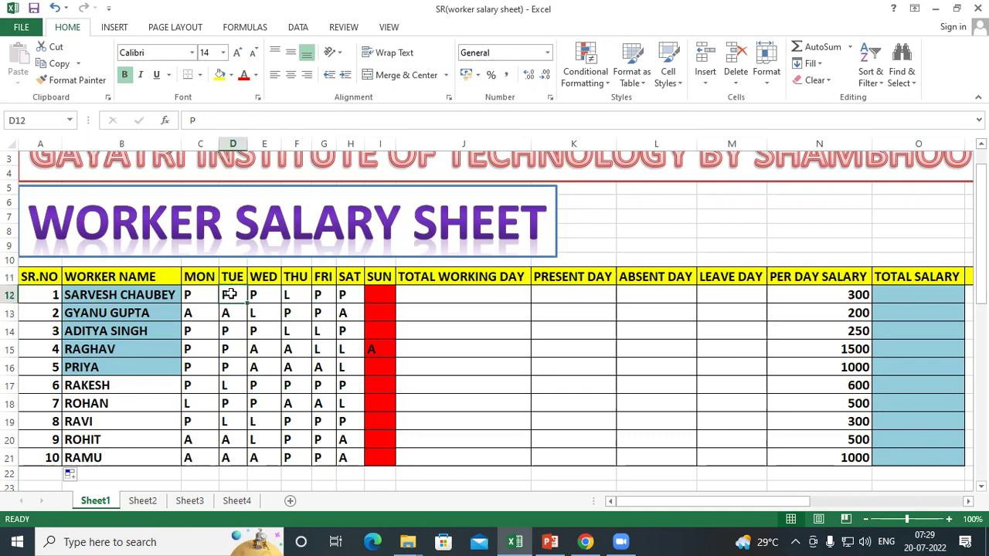
pyautogui.moveTo(194, 295); pyautogui.dragTo(263, 294)
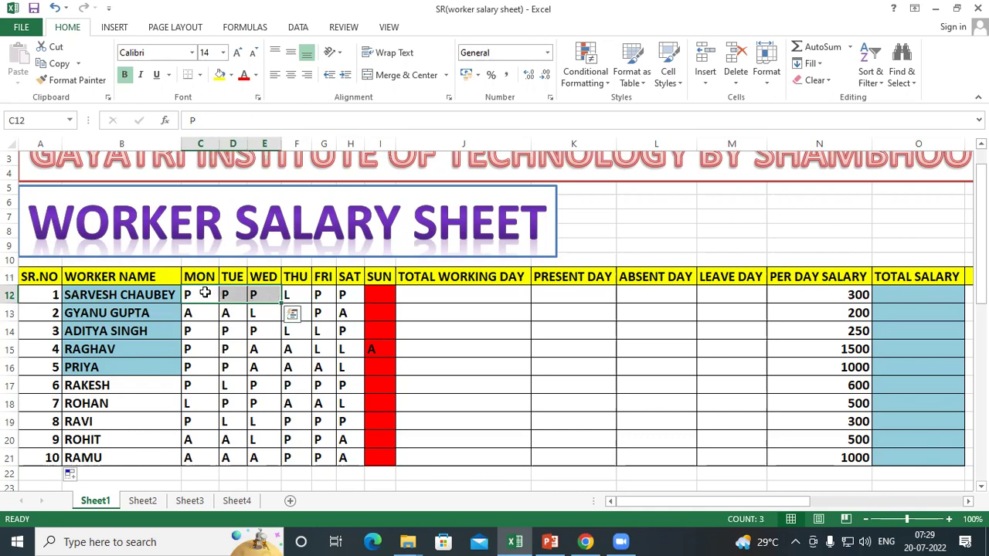
pyautogui.click(292, 296)
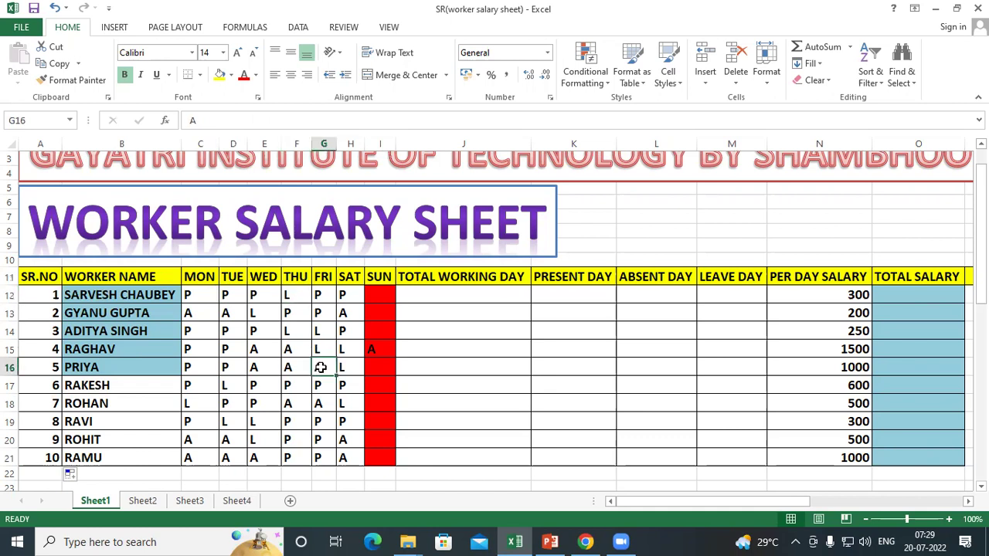
pyautogui.click(291, 368)
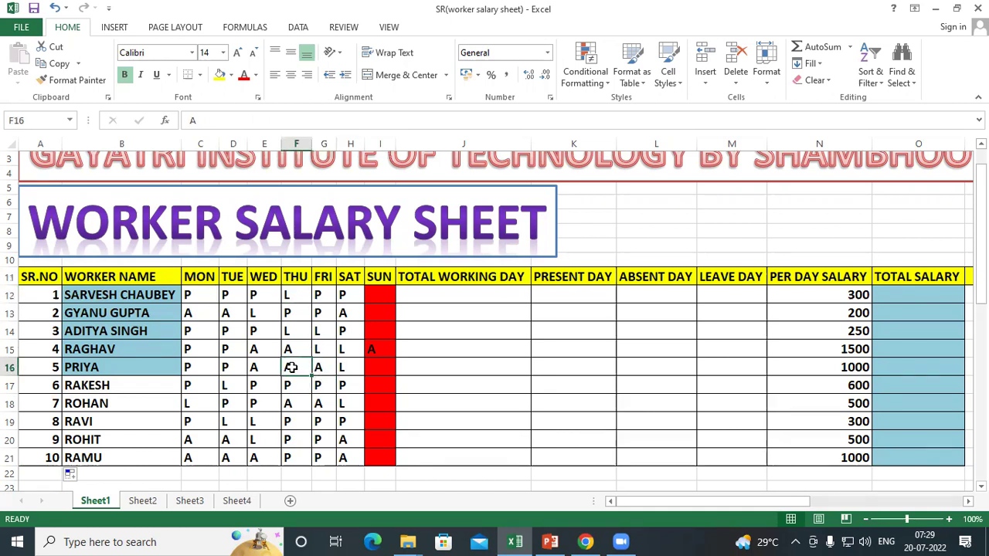
pyautogui.click(373, 353)
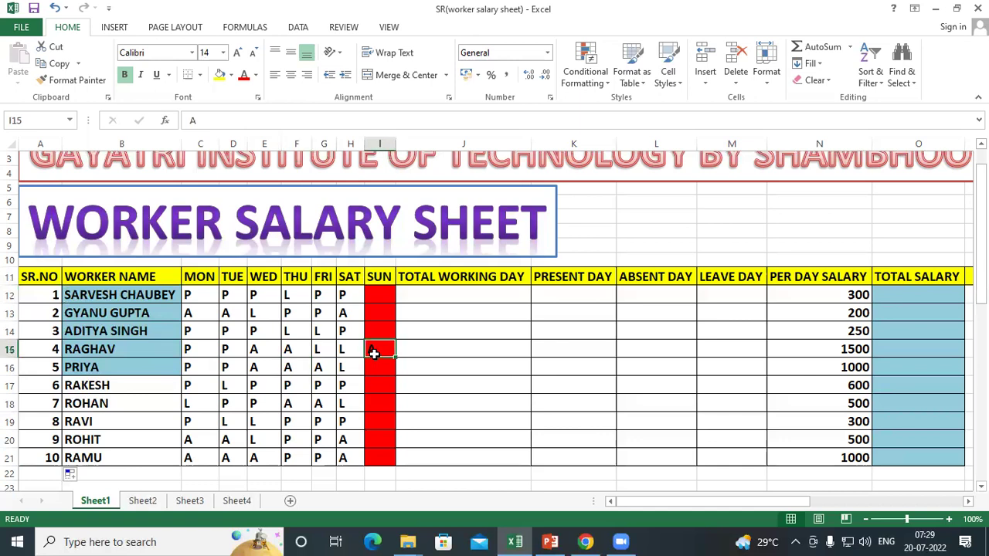
# Delete the stray A from the fourth worker's Sunday cell I15 and check I12:I21
pyautogui.press('Delete')
pyautogui.moveTo(378, 296); pyautogui.dragTo(382, 454)
pyautogui.moveTo(380, 294); pyautogui.dragTo(384, 457)
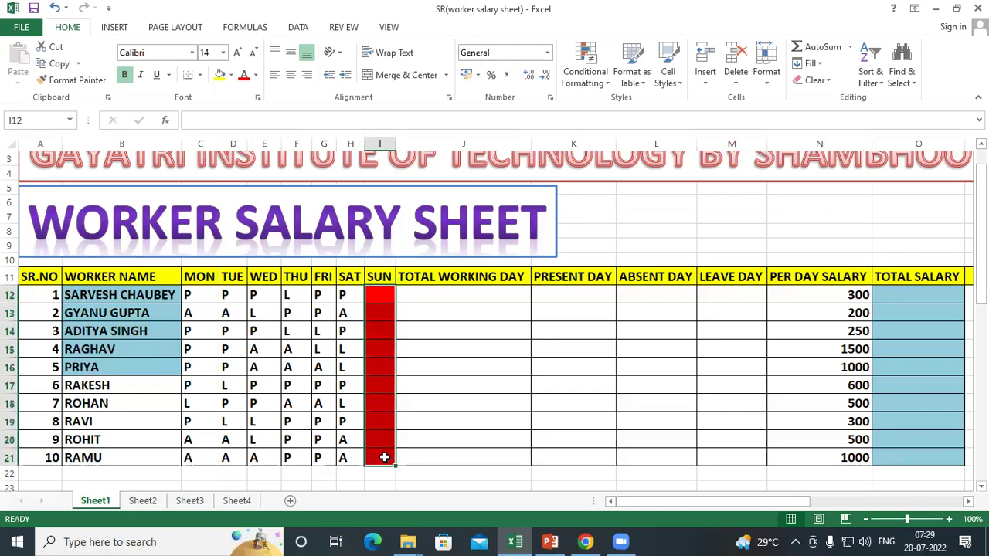
# Review the worker names and headings, confirming all ten SUN cells are blank
pyautogui.click(437, 297)
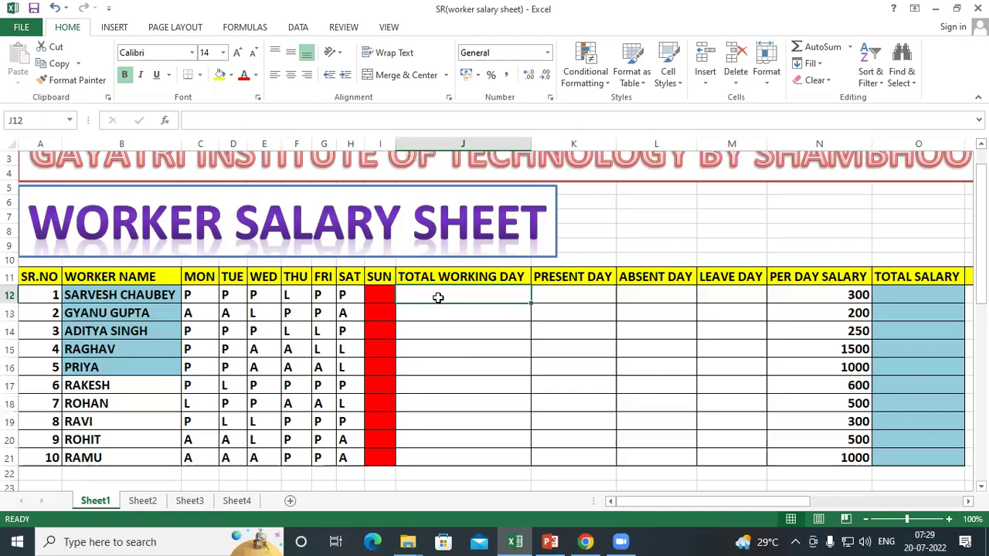
pyautogui.moveTo(116, 278); pyautogui.dragTo(116, 452)
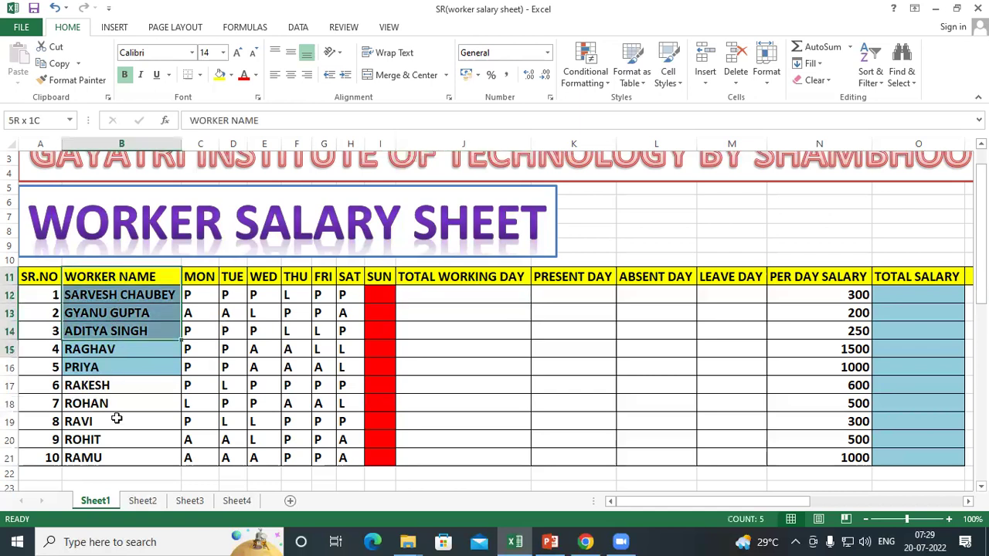
pyautogui.click(199, 279)
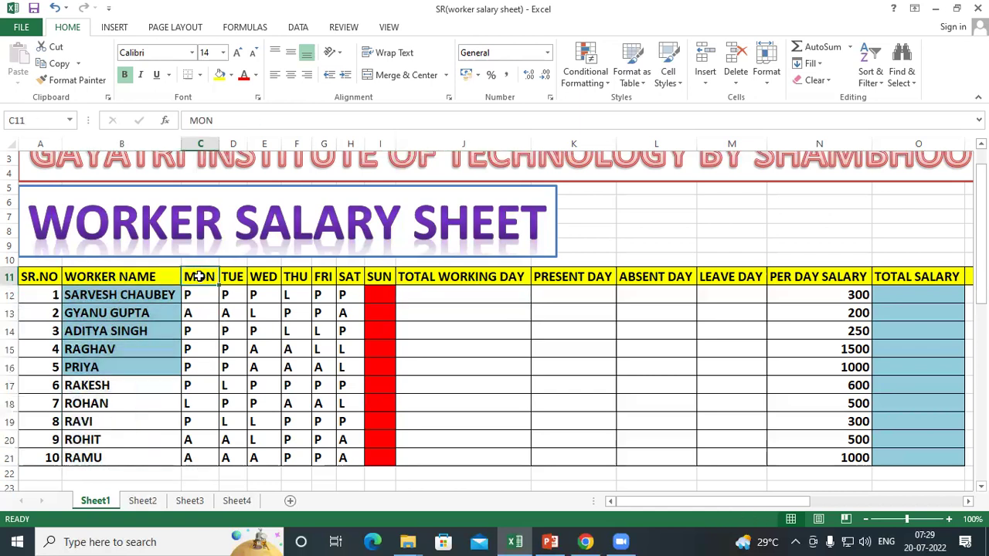
pyautogui.click(377, 275)
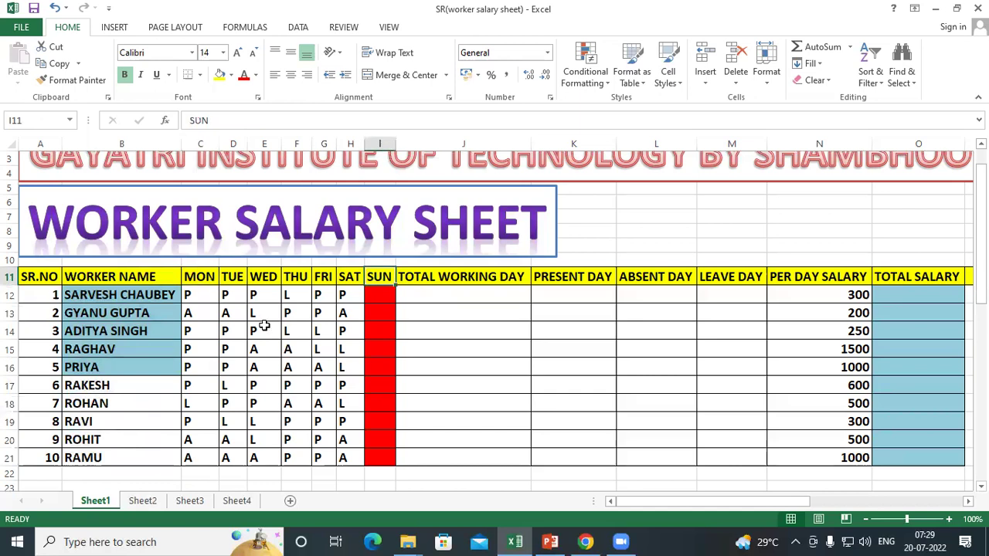
pyautogui.click(379, 294)
pyautogui.moveTo(379, 294); pyautogui.dragTo(377, 457)
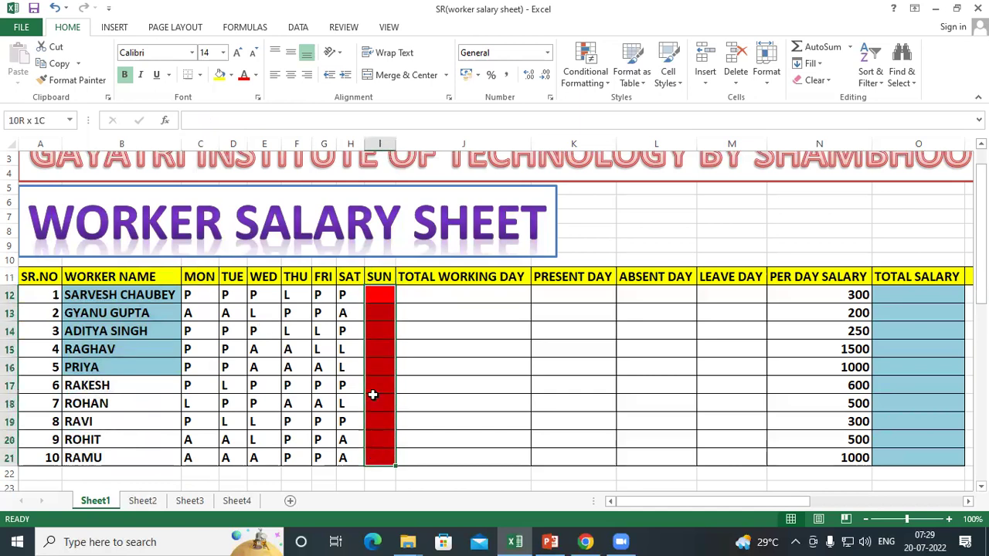
pyautogui.click(386, 319)
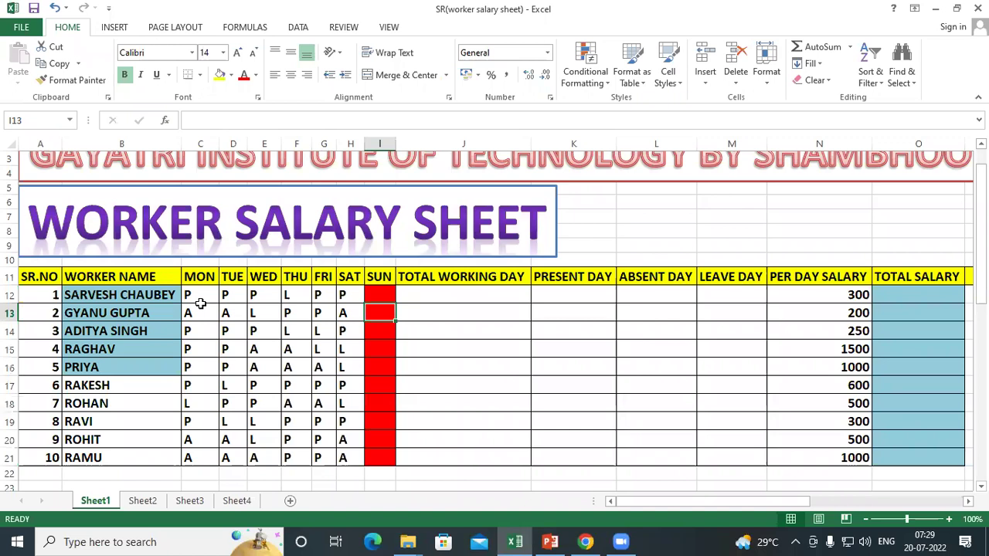
pyautogui.click(128, 293)
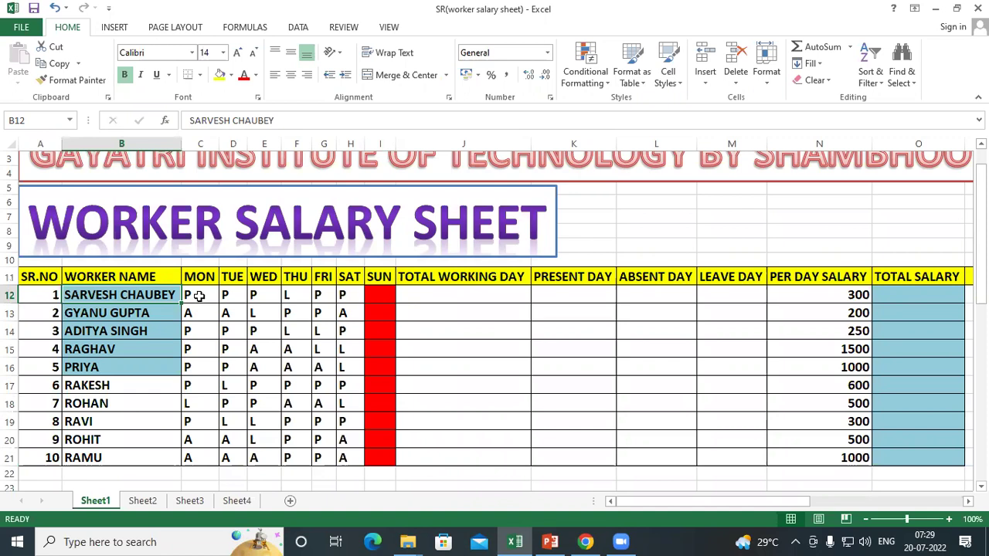
pyautogui.click(197, 295)
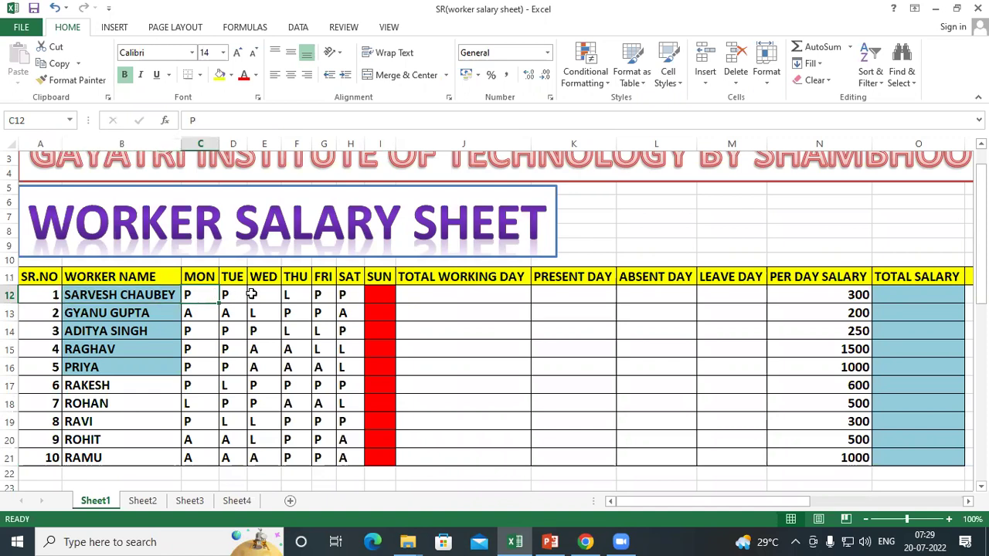
pyautogui.click(293, 300)
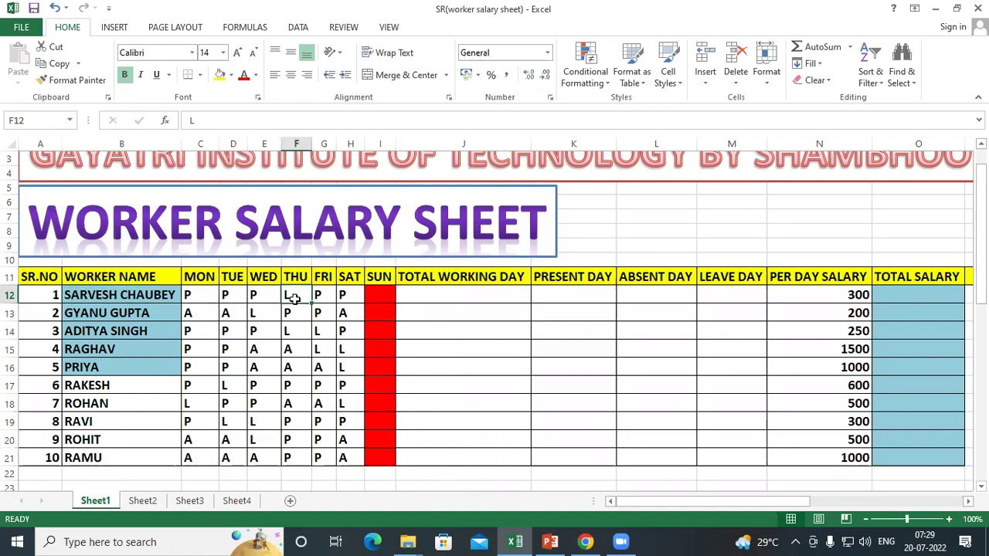
pyautogui.click(255, 351)
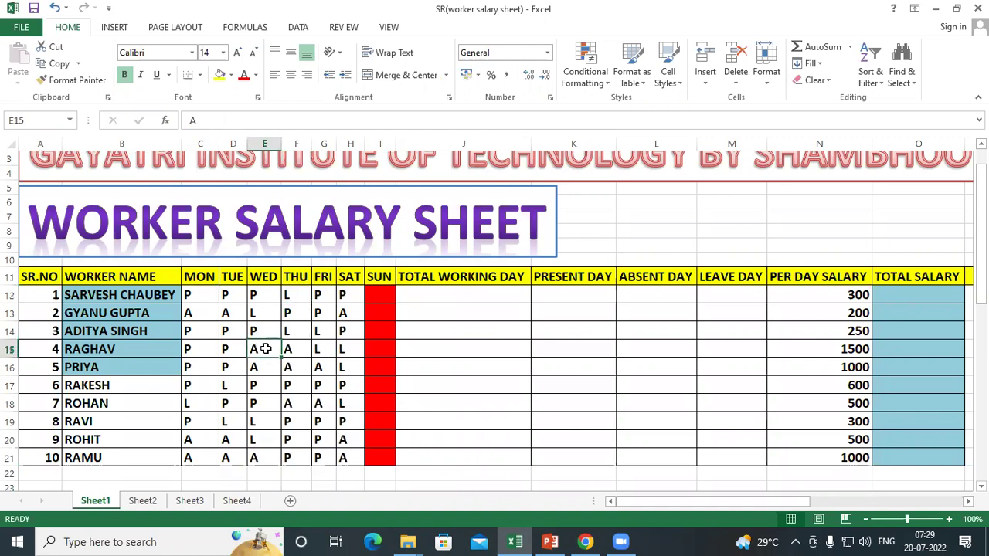
pyautogui.click(422, 277)
pyautogui.click(417, 296)
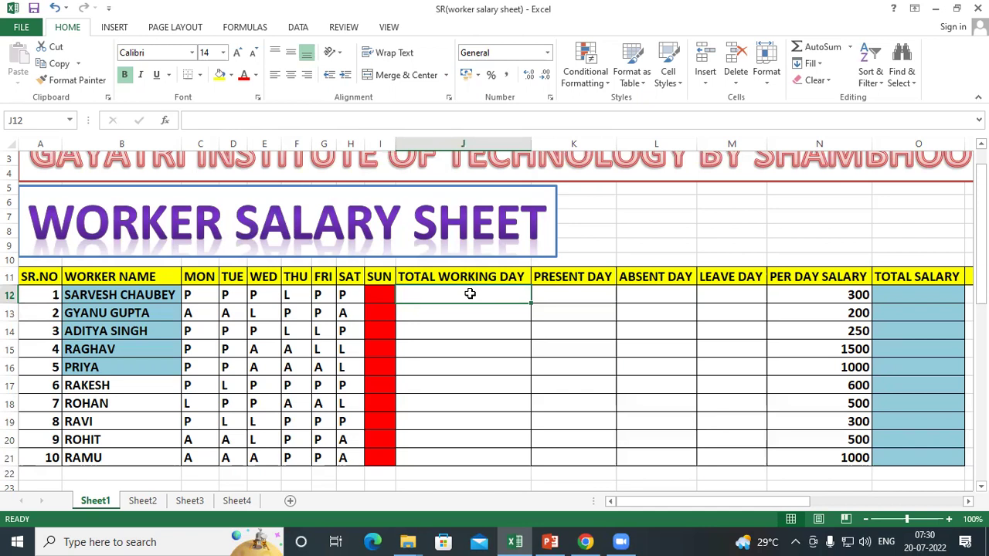
# Type =counta(C12:I12) in J12 to count the first worker's Monday–Sunday marks
pyautogui.write('=')
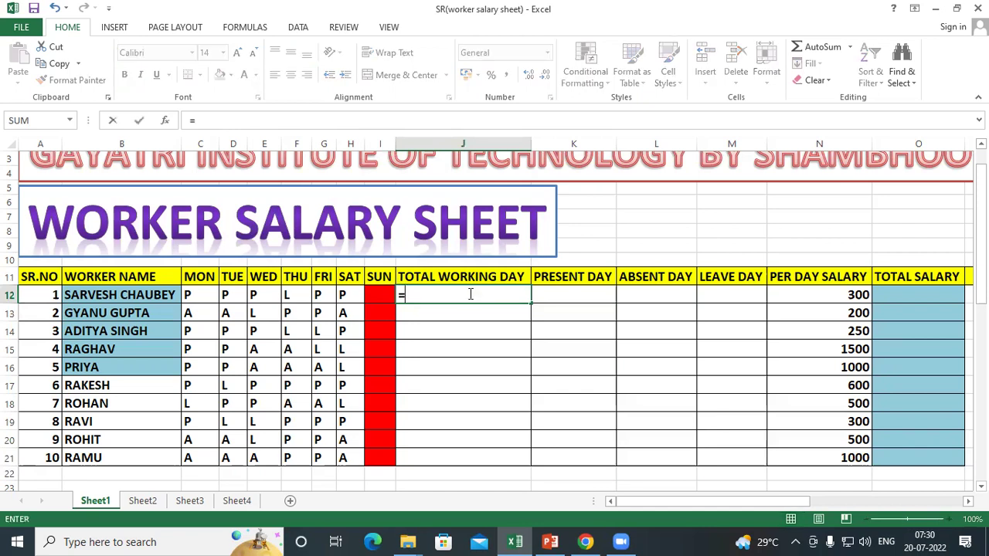
pyautogui.write('cou')
pyautogui.write('n')
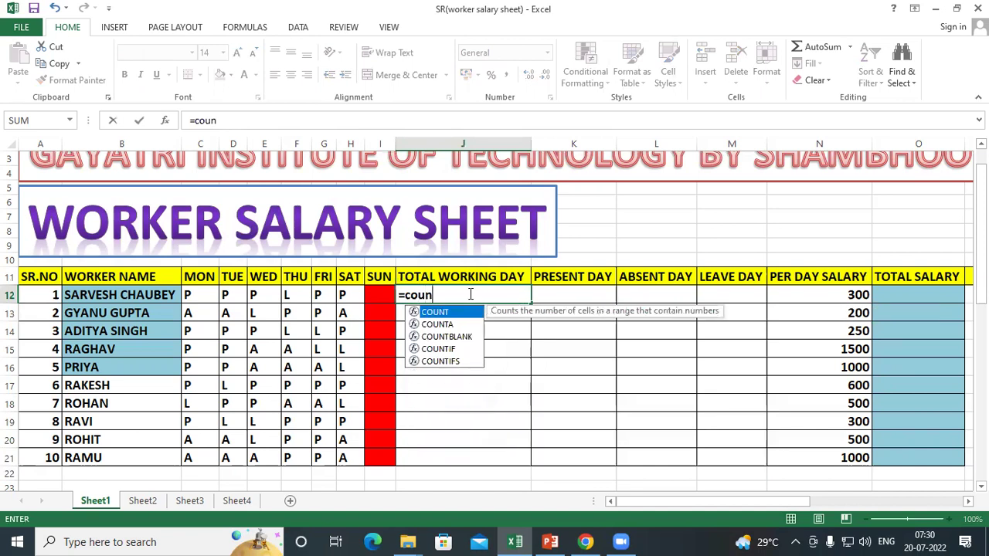
pyautogui.write('ta')
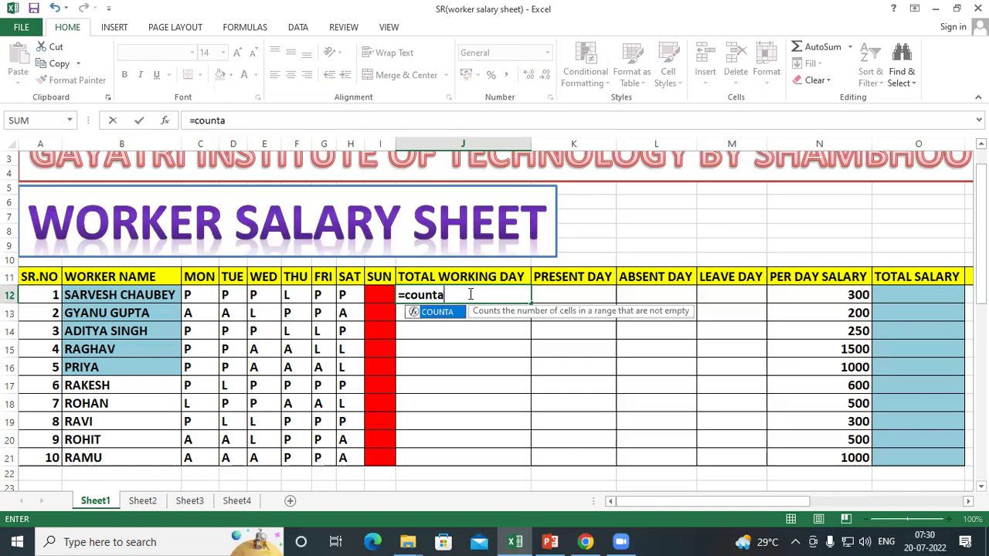
pyautogui.write('(')
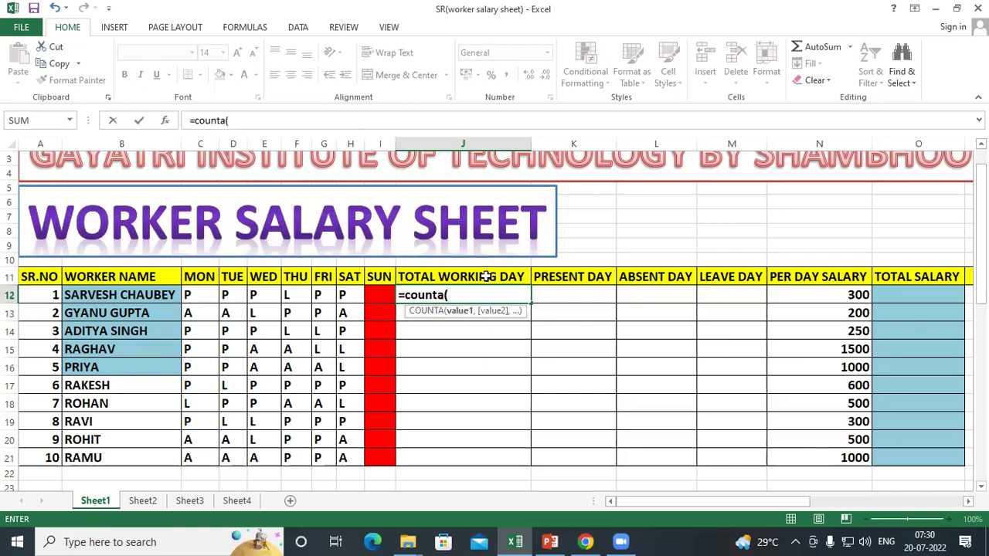
pyautogui.click(198, 297)
pyautogui.moveTo(198, 296); pyautogui.dragTo(376, 293)
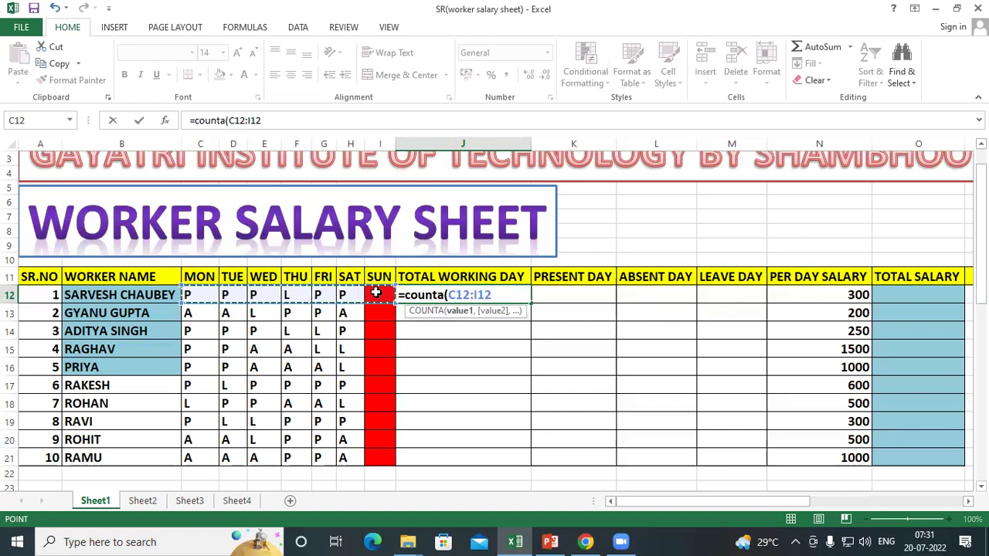
pyautogui.write(')')
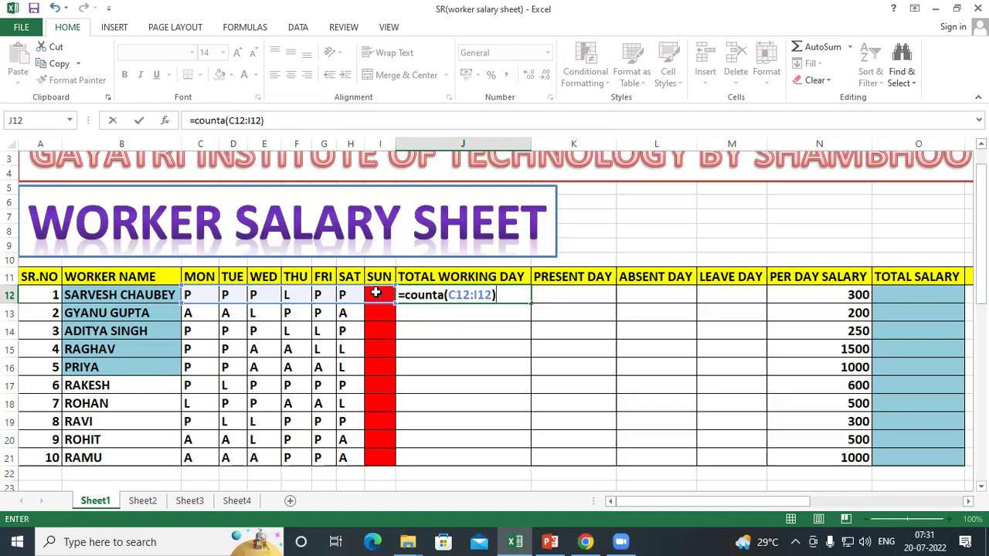
# Enter the COUNTA formula, then mark Sunday P and A for two workers and autofill to I21
pyautogui.press('Return')
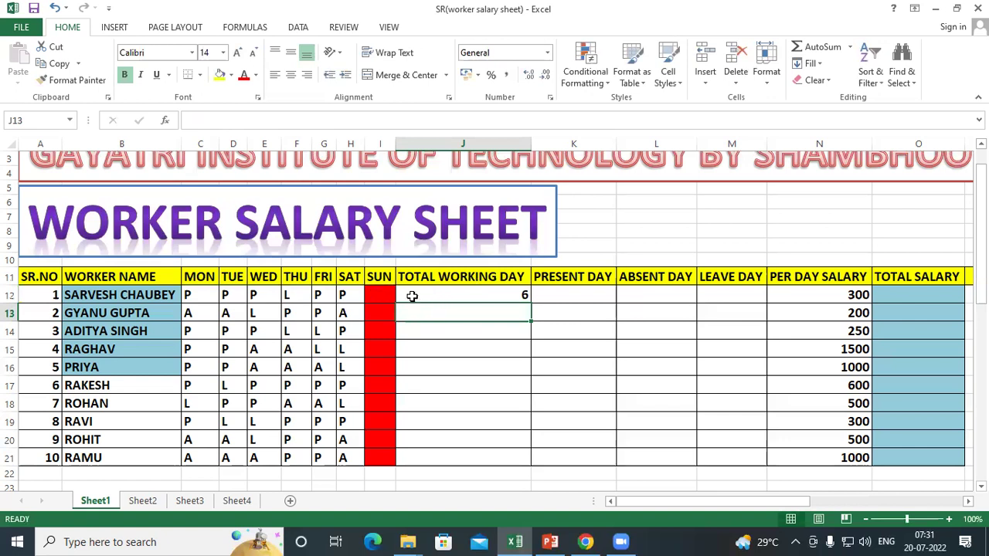
pyautogui.click(411, 295)
pyautogui.moveTo(386, 295); pyautogui.dragTo(379, 457)
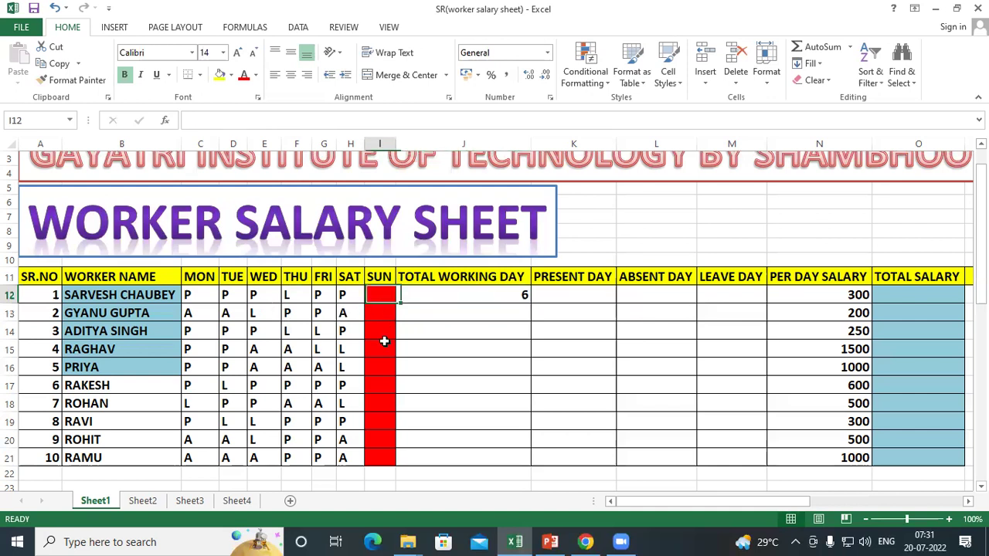
pyautogui.click(385, 297)
pyautogui.write('p')
pyautogui.press('Return')
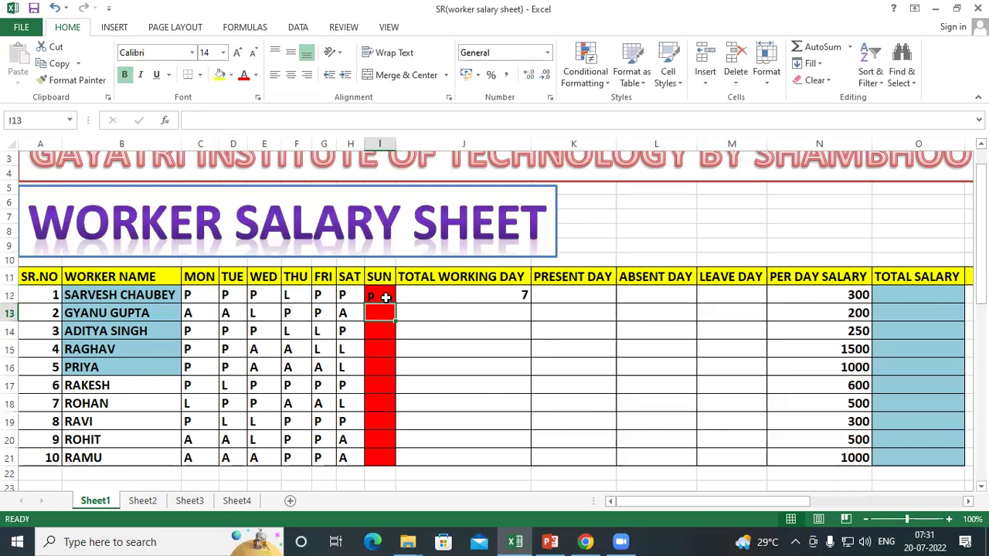
pyautogui.click(385, 298)
pyautogui.write('P')
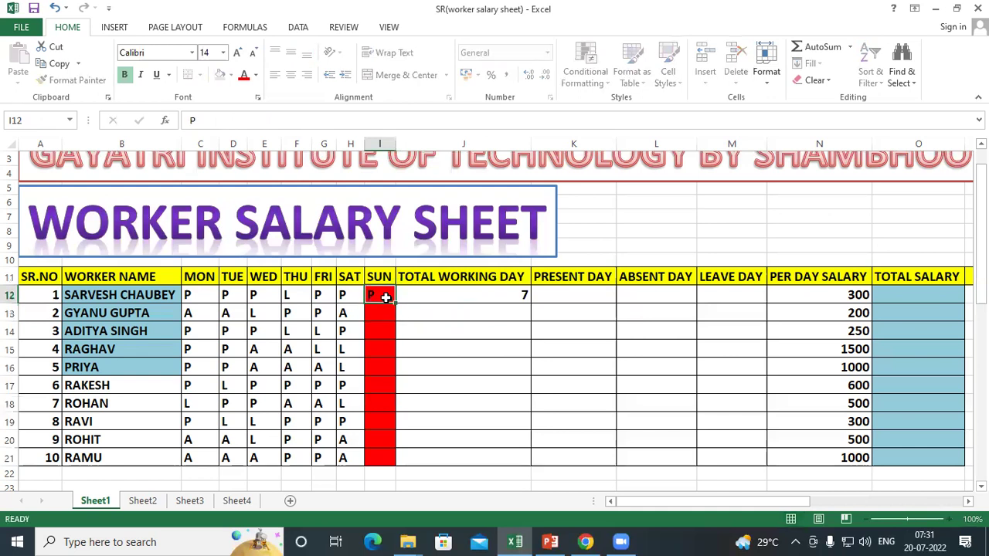
pyautogui.press('Return')
pyautogui.write('A')
pyautogui.press('Return')
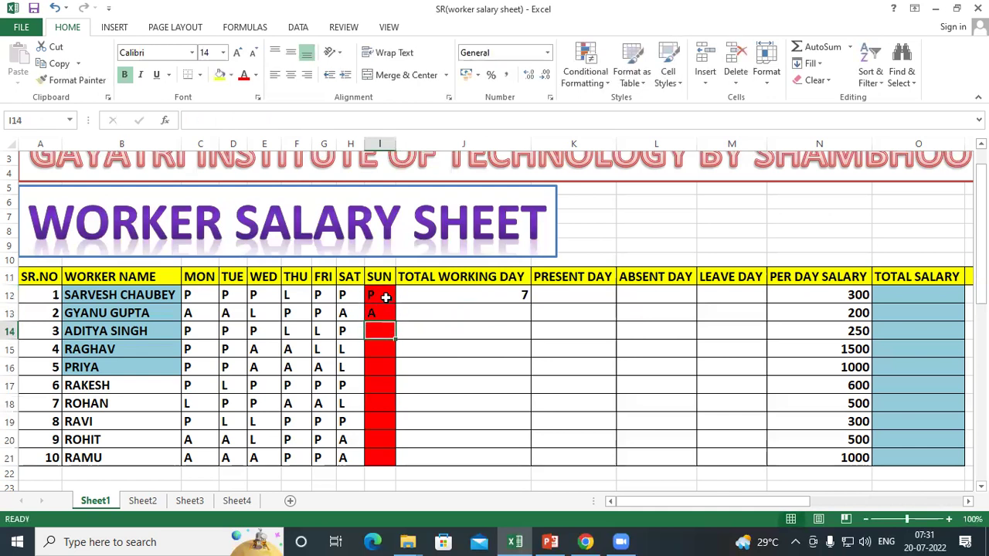
pyautogui.moveTo(385, 297)
pyautogui.mouseDown()
pyautogui.moveTo(375, 330)
pyautogui.moveTo(390, 456)
pyautogui.mouseUp()
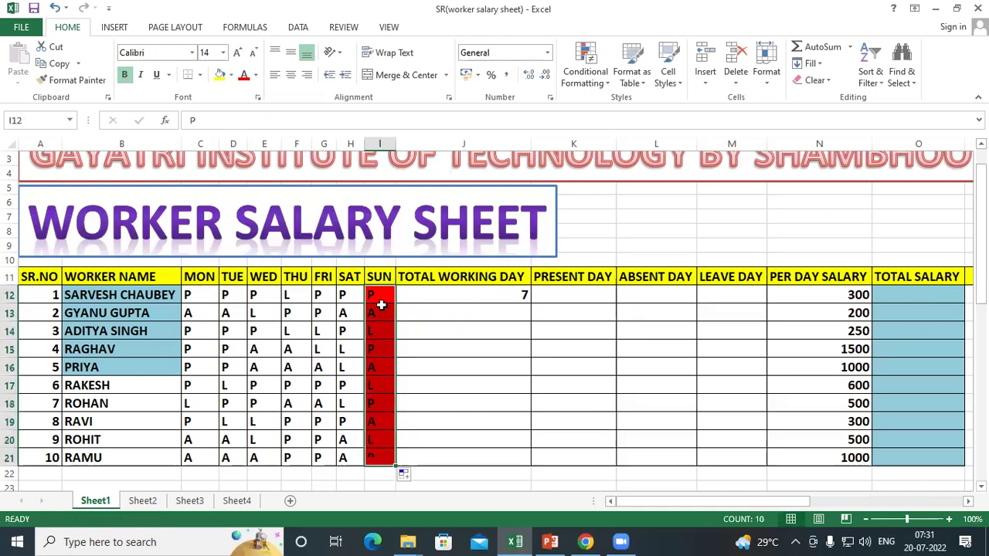
# Set the Sunday column's fill colour to No Fill
pyautogui.click(256, 75)
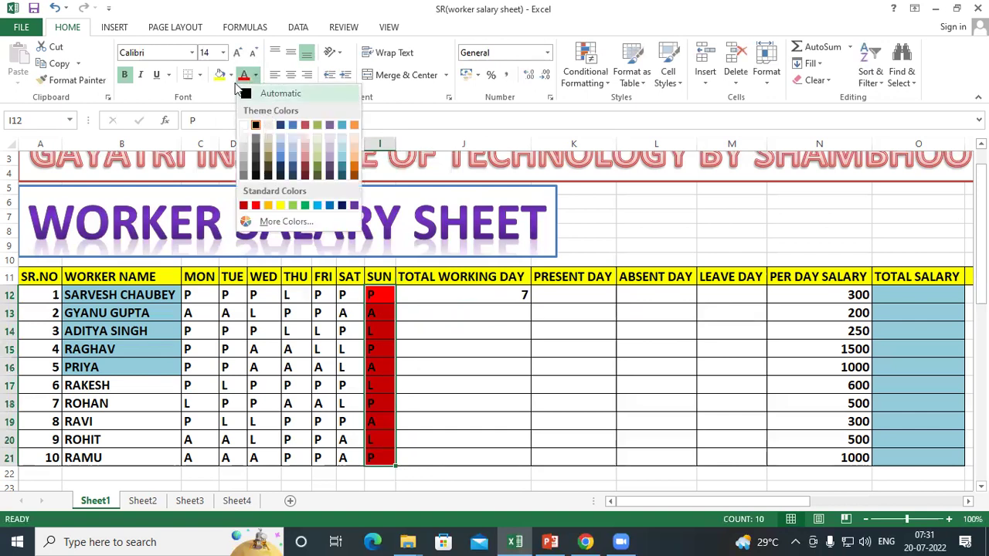
pyautogui.click(230, 75)
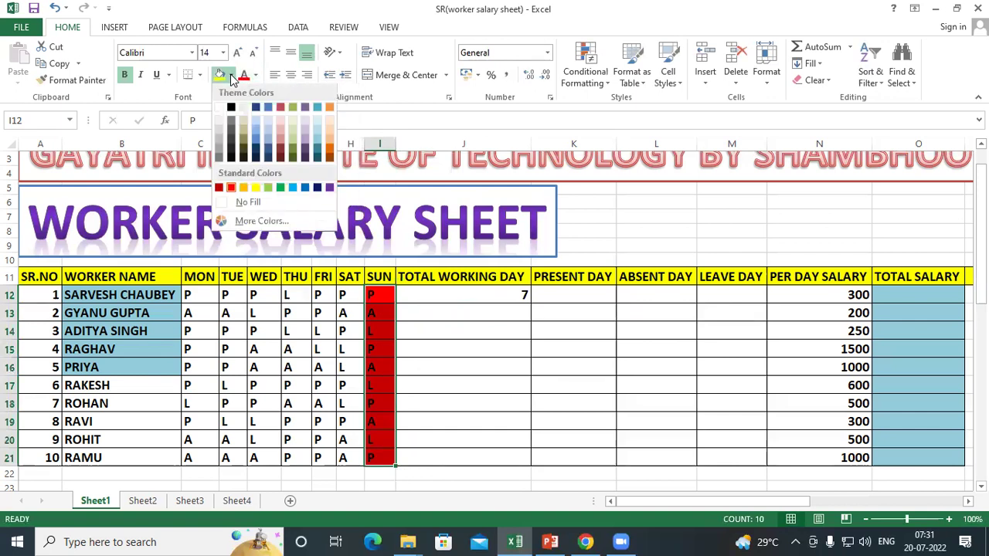
pyautogui.click(218, 108)
pyautogui.click(479, 329)
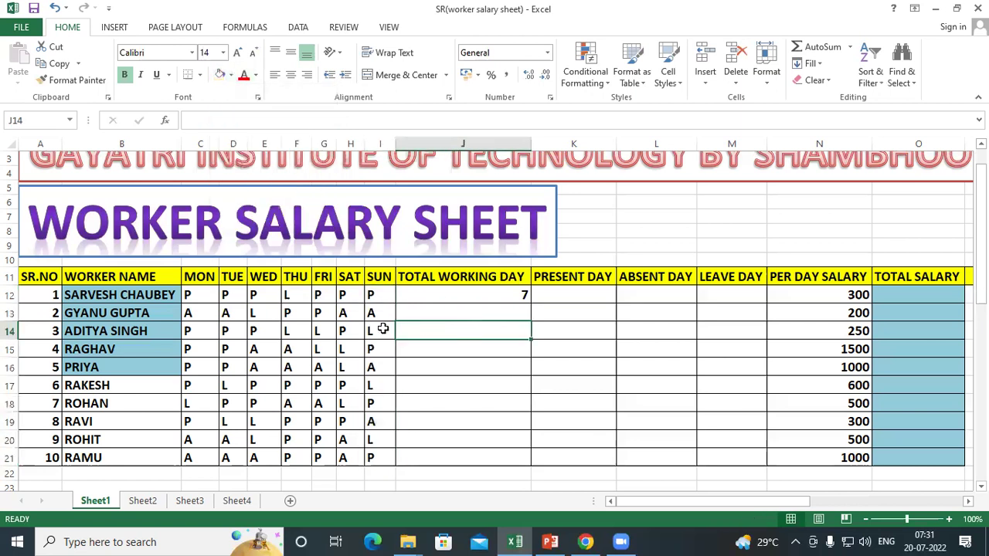
# Copy J12's COUNTA formula down to J21 so every total shows 7
pyautogui.click(203, 294)
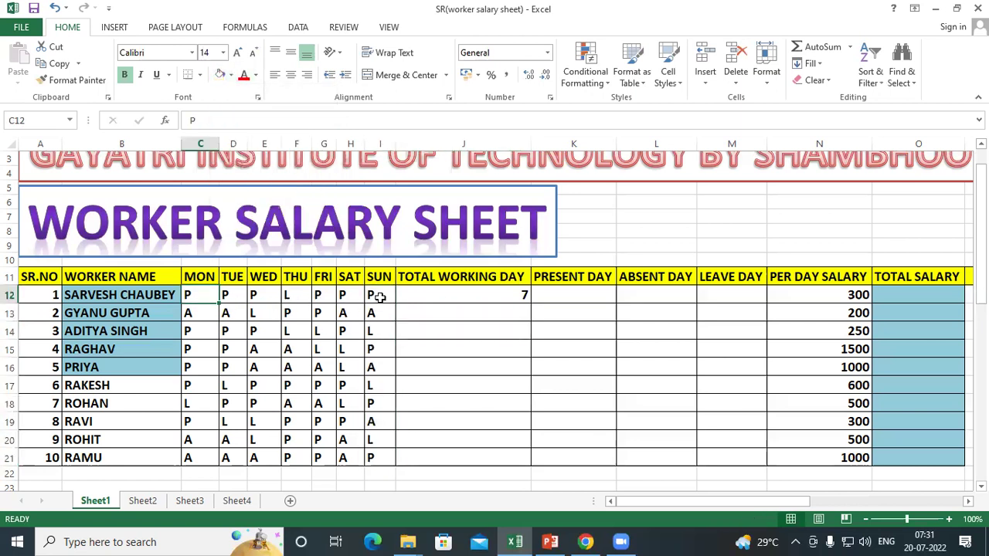
pyautogui.click(462, 291)
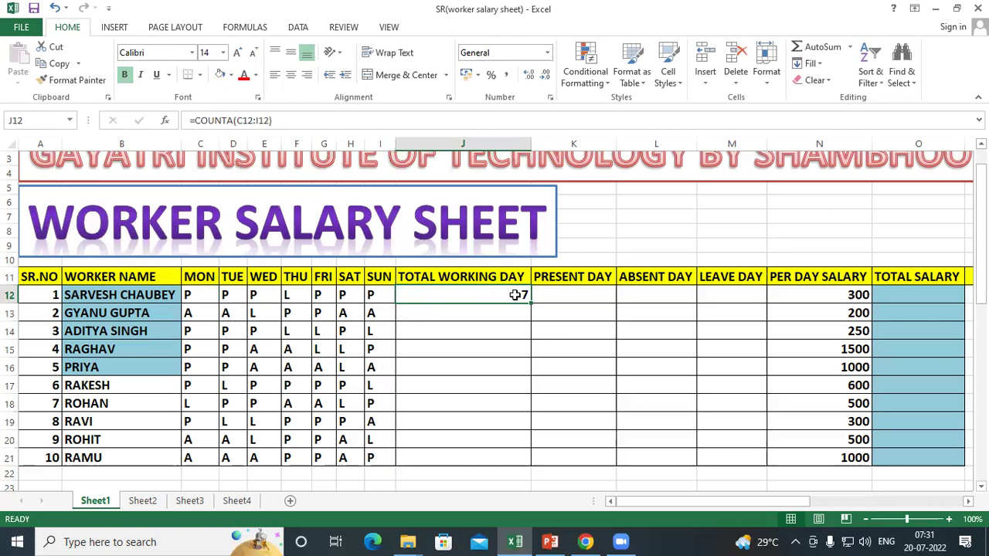
pyautogui.moveTo(529, 305); pyautogui.dragTo(542, 468)
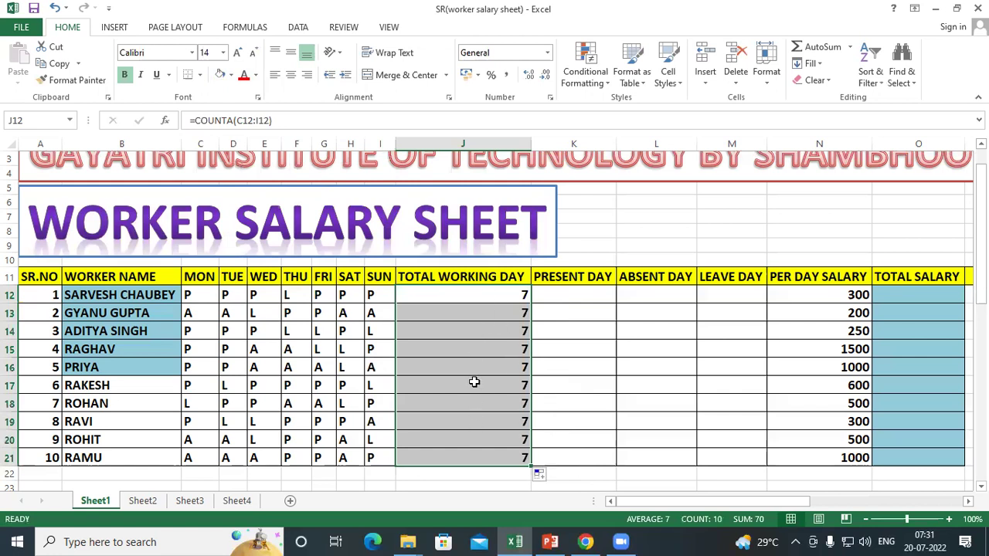
pyautogui.click(478, 293)
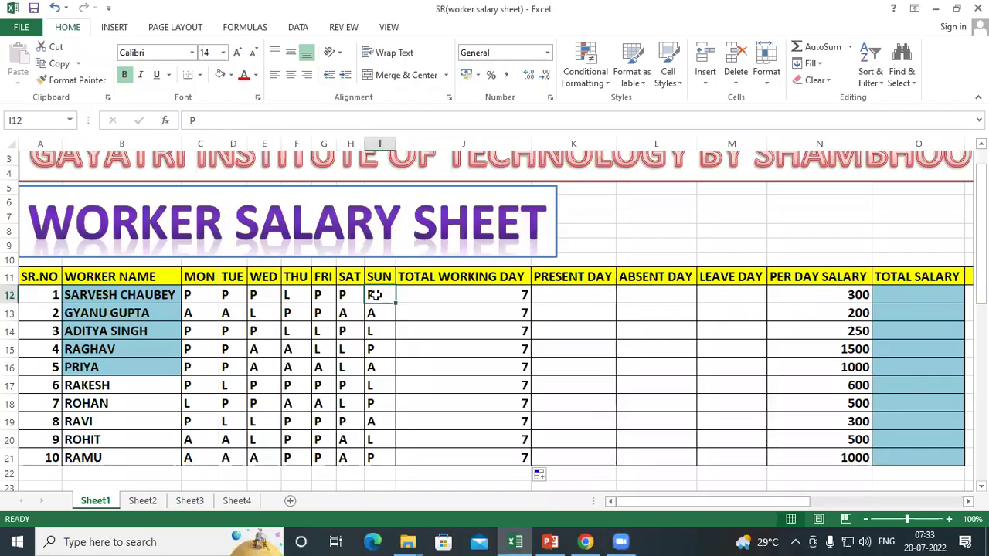
# Clear the Sunday marks, shade the SUN column yellow, and review the working-day totals
pyautogui.moveTo(374, 295); pyautogui.dragTo(370, 460)
pyautogui.hotkey('ctrl', 'c')
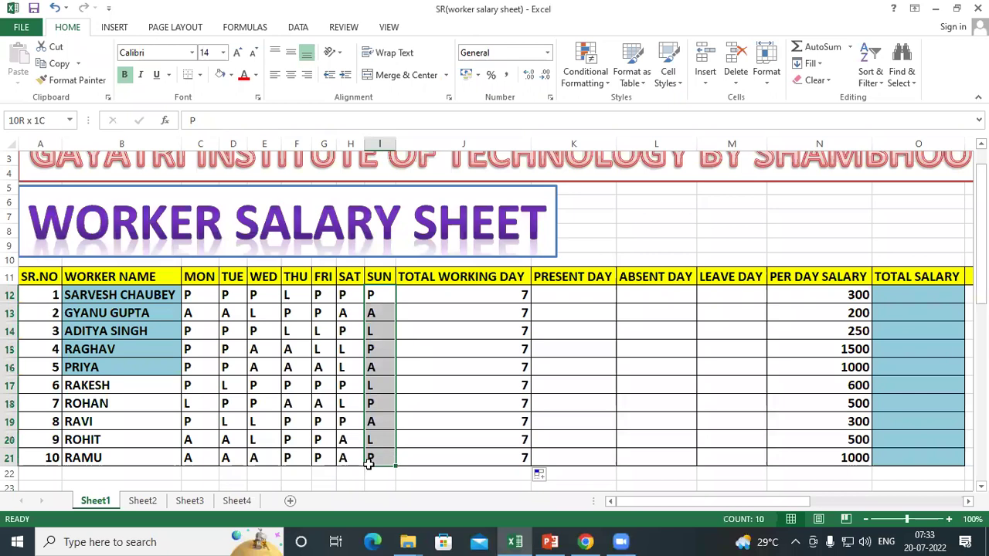
pyautogui.press('Delete')
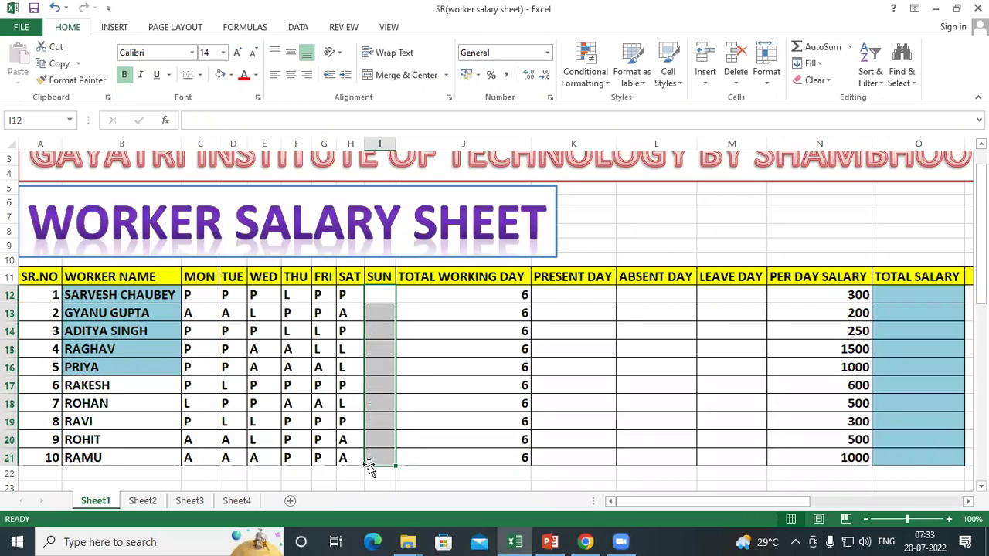
pyautogui.click(230, 75)
pyautogui.click(255, 188)
pyautogui.click(456, 298)
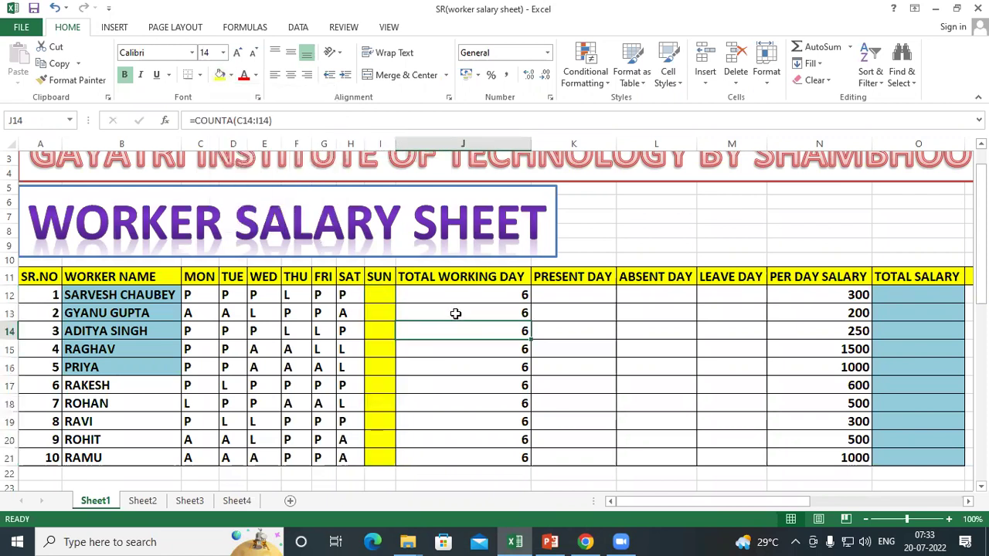
pyautogui.moveTo(462, 295); pyautogui.dragTo(483, 458)
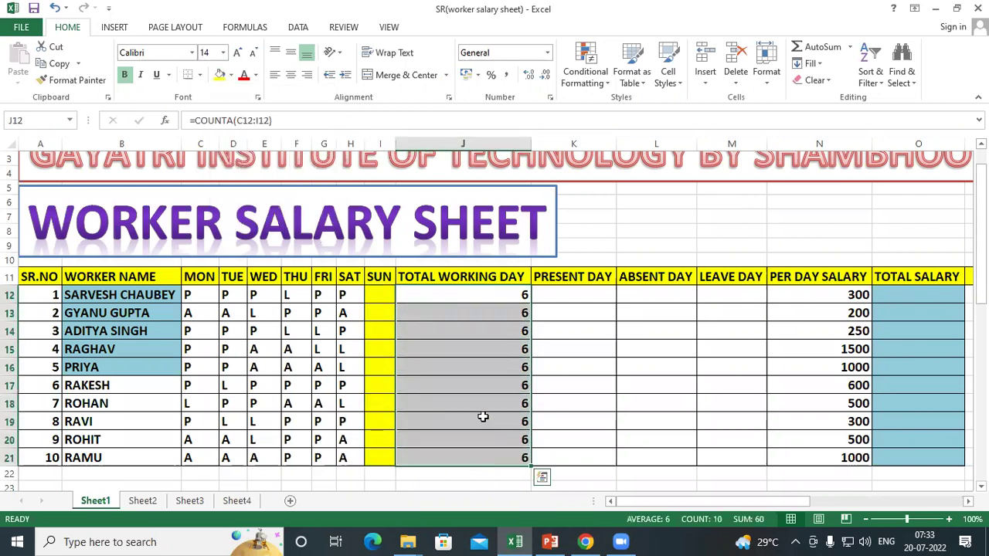
pyautogui.moveTo(474, 291); pyautogui.dragTo(466, 450)
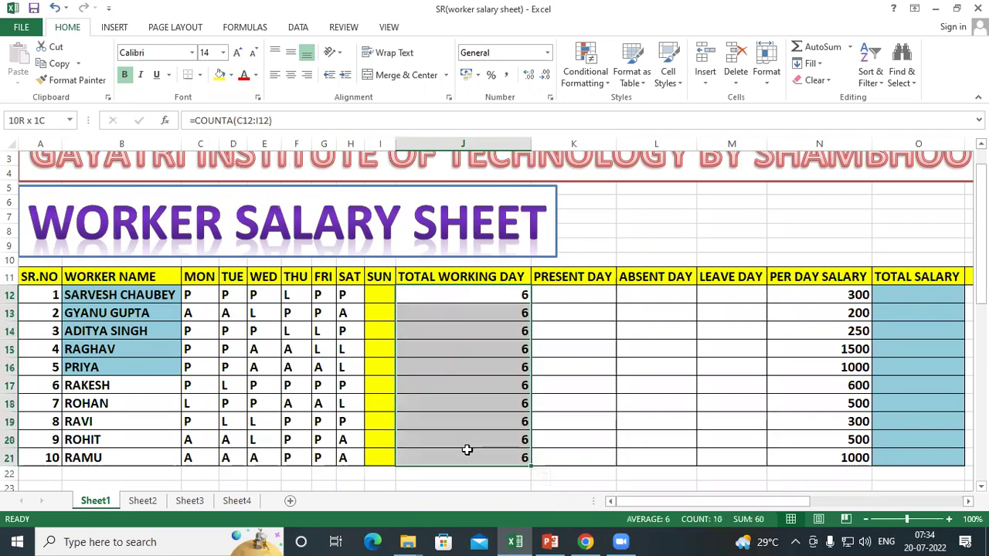
pyautogui.click(465, 294)
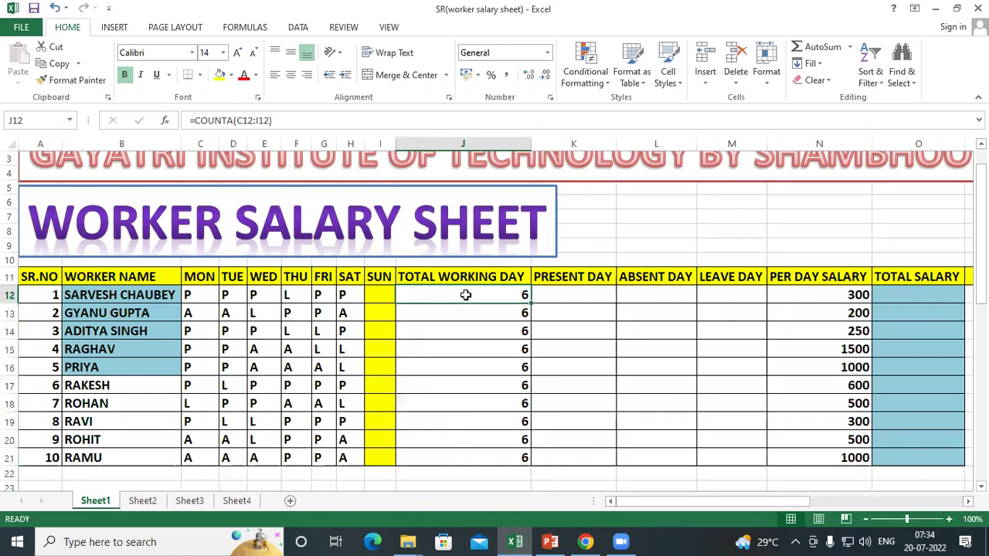
# Paste P/A/L marks into the SUN column and confirm every TOTAL WORKING DAY reads 7
pyautogui.click(385, 299)
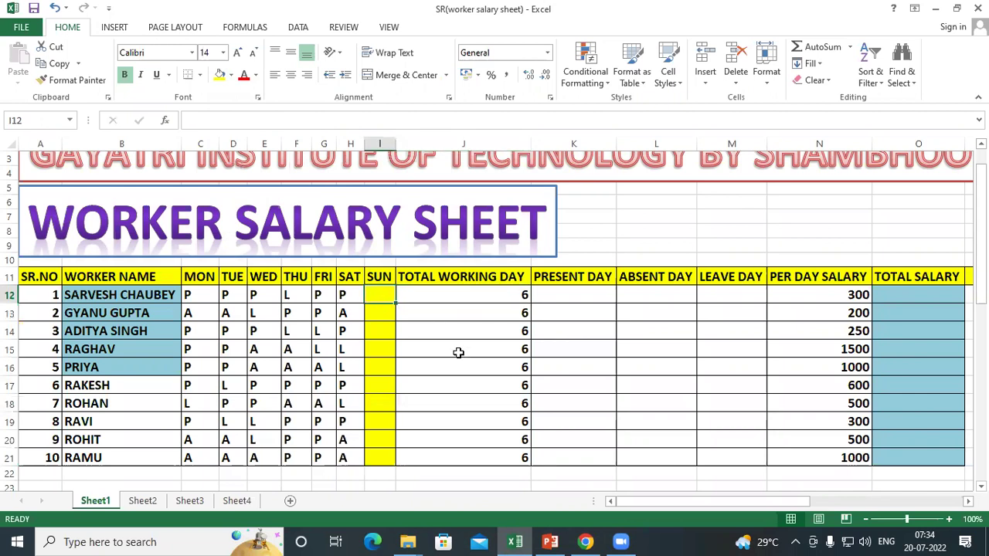
pyautogui.hotkey('shift', 'Down')
pyautogui.hotkey('shift', 'Down')
pyautogui.hotkey('shift', 'Down')
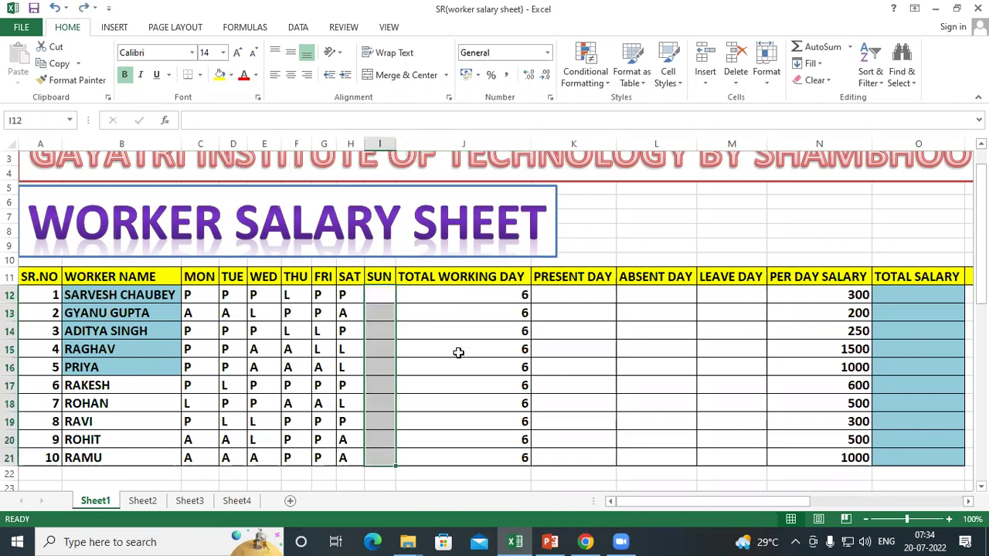
pyautogui.hotkey('ctrl', 'v')
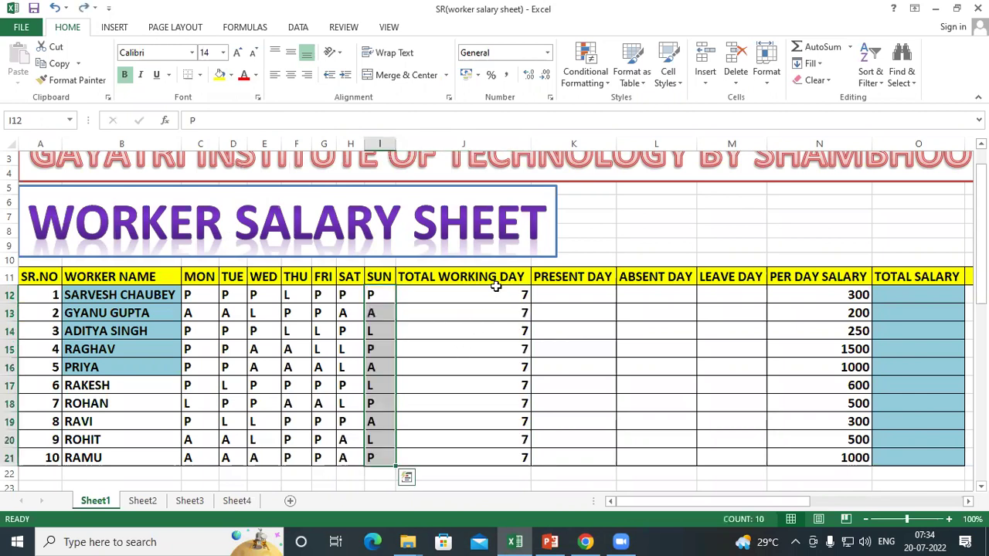
pyautogui.click(495, 297)
pyautogui.click(486, 403)
pyautogui.hotkey('ctrl', 'Down')
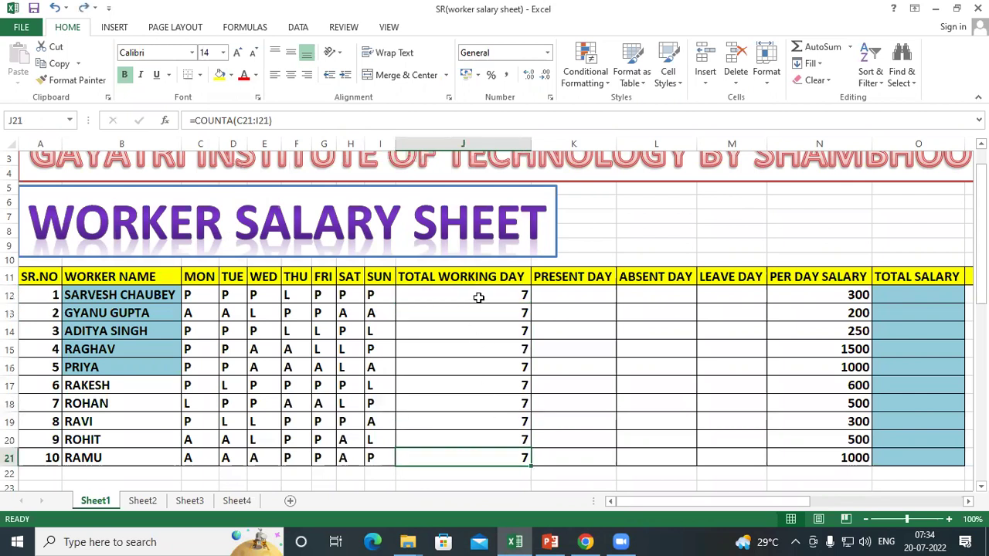
pyautogui.click(479, 297)
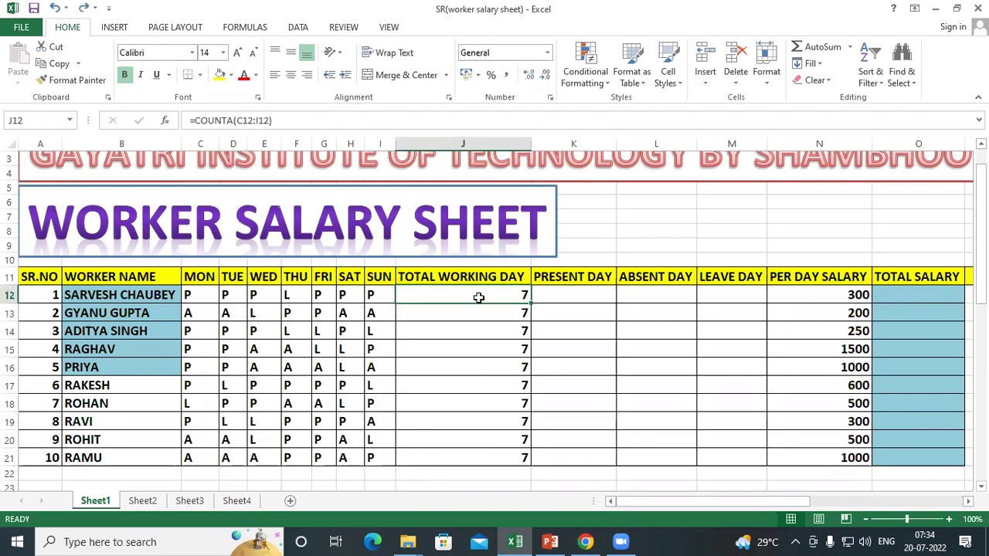
pyautogui.click(561, 279)
pyautogui.click(664, 281)
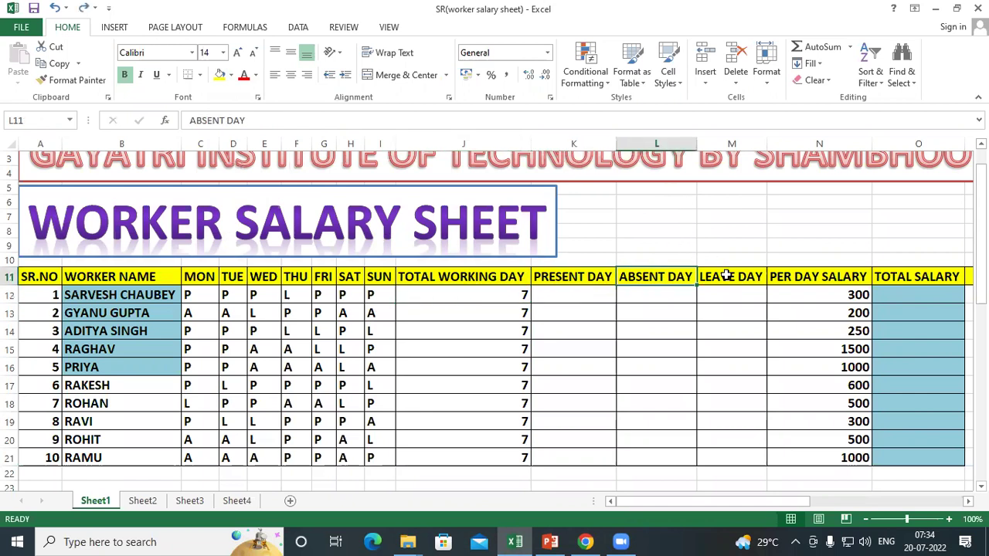
pyautogui.click(726, 275)
pyautogui.click(585, 276)
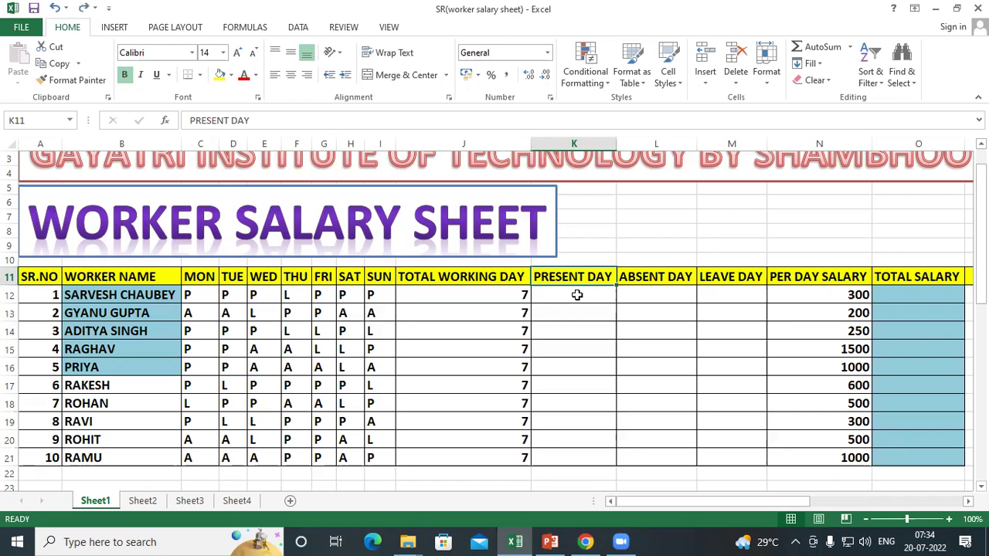
# Enter =COUNTIF(C12:I12,"P") in K12, showing 6 present days for the first worker
pyautogui.click(576, 294)
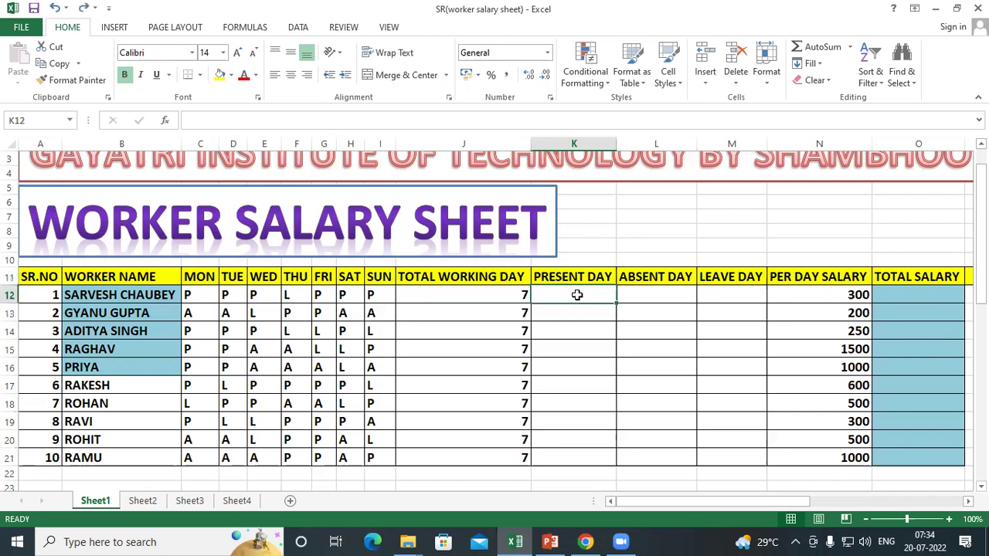
pyautogui.write('=')
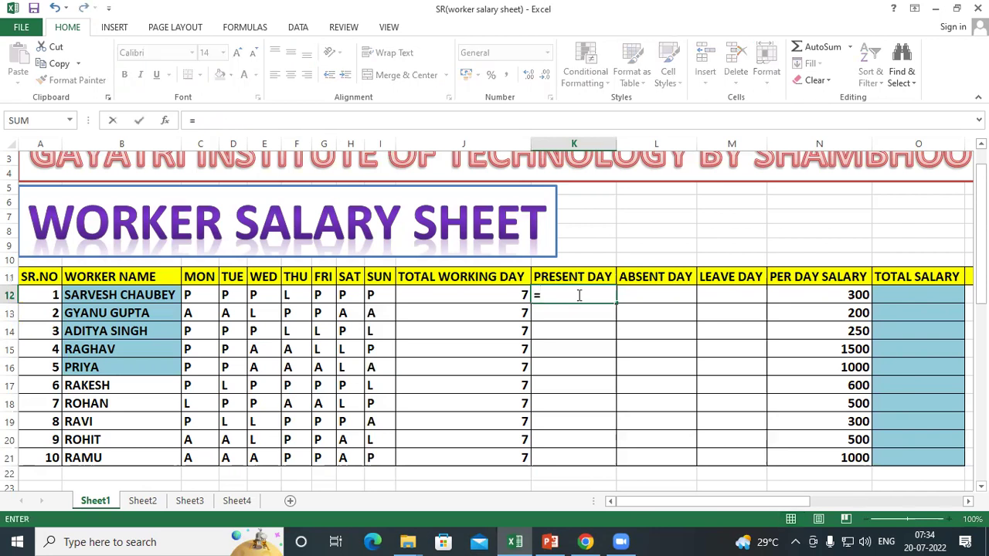
pyautogui.write('CO')
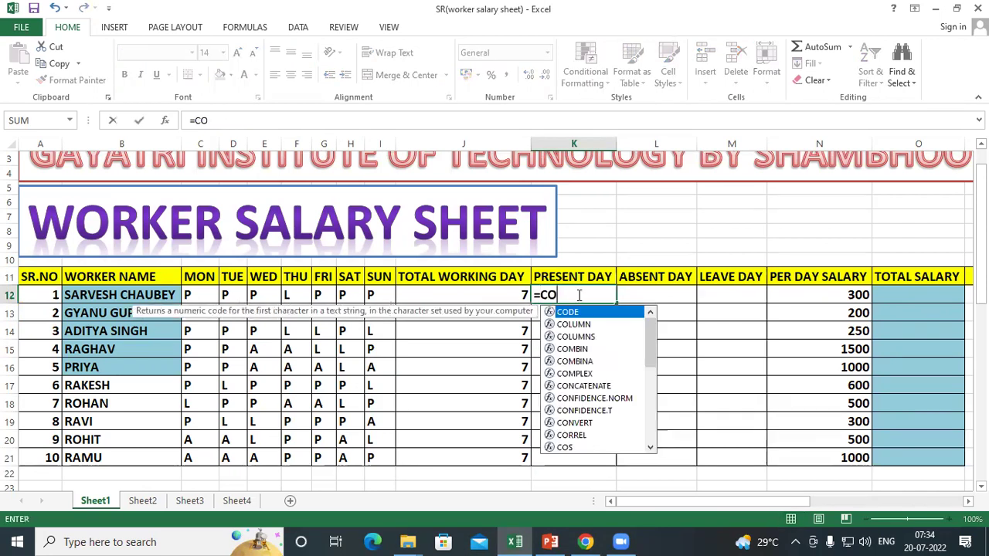
pyautogui.write('UNTIF')
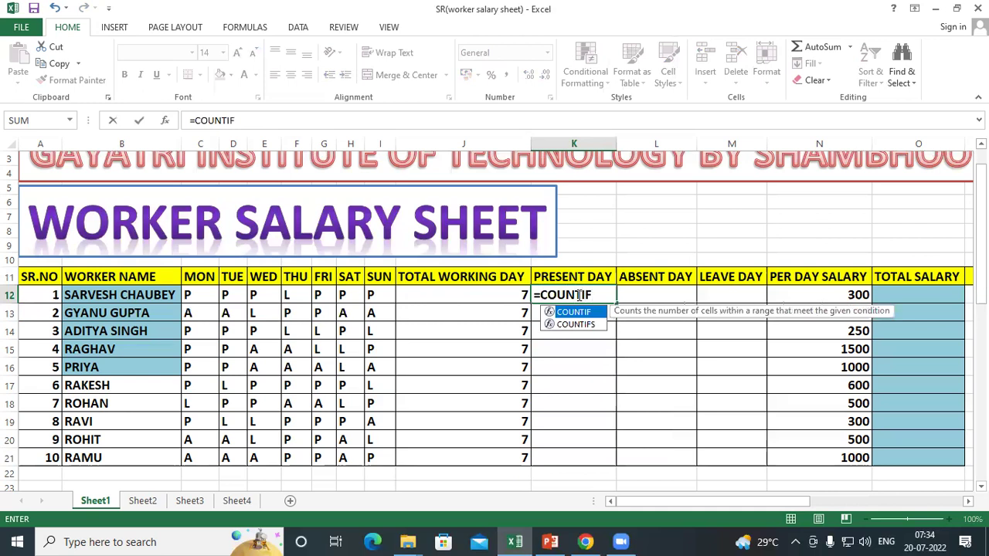
pyautogui.write('(')
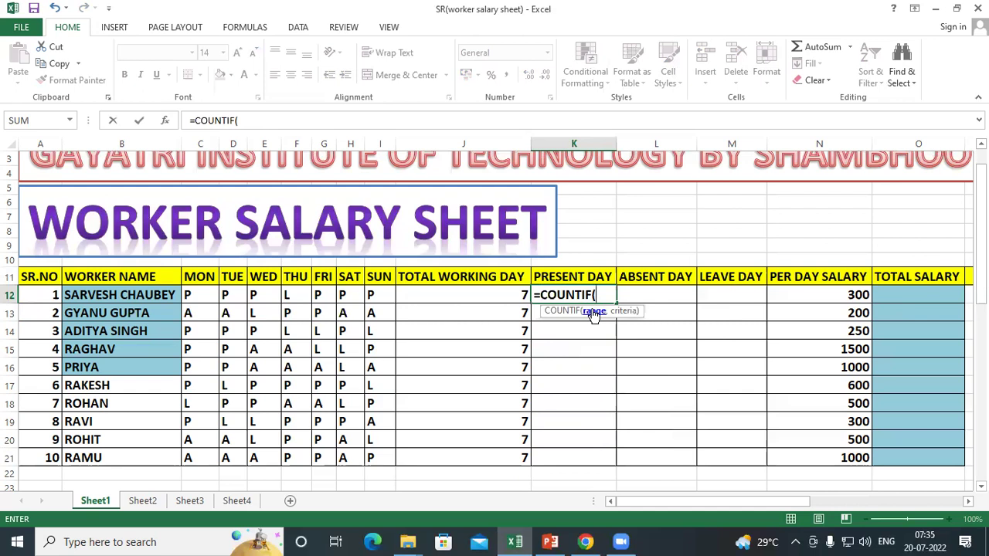
pyautogui.moveTo(199, 294); pyautogui.dragTo(379, 298)
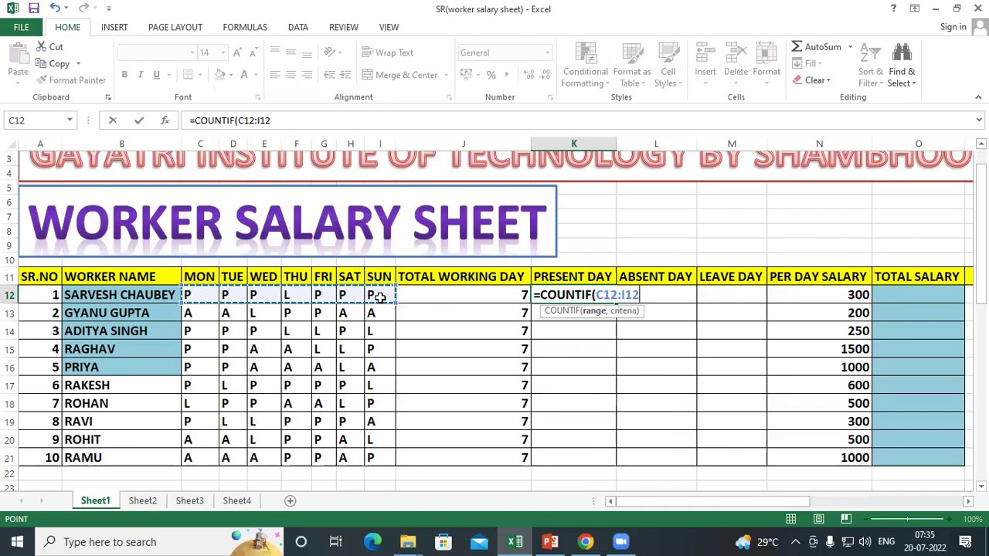
pyautogui.write(',')
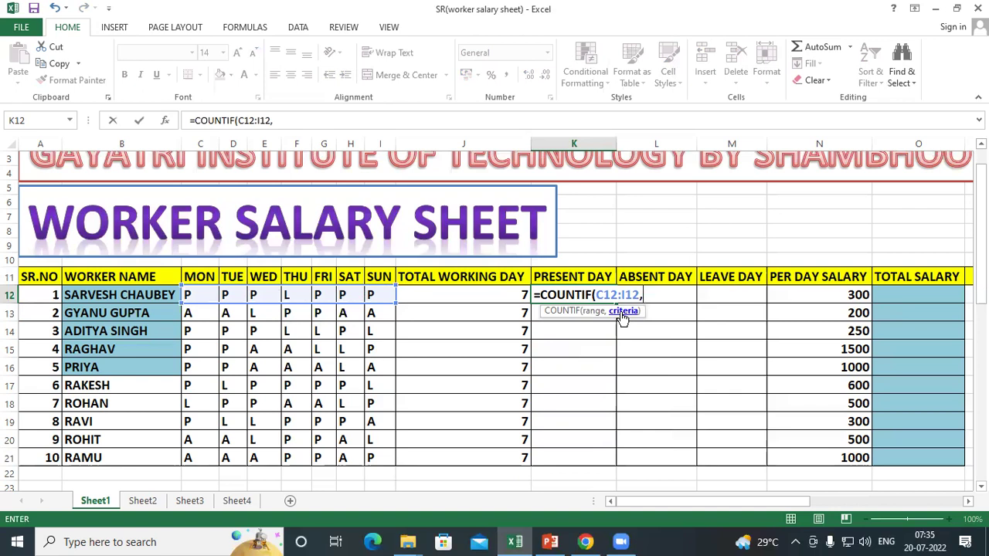
pyautogui.write('"')
pyautogui.write('P')
pyautogui.write('"')
pyautogui.write(')')
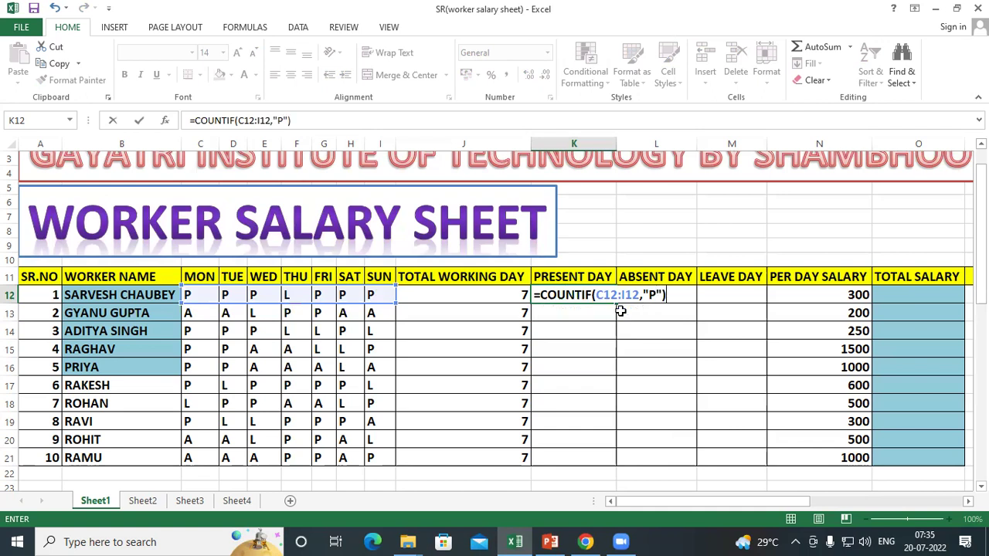
pyautogui.press('Return')
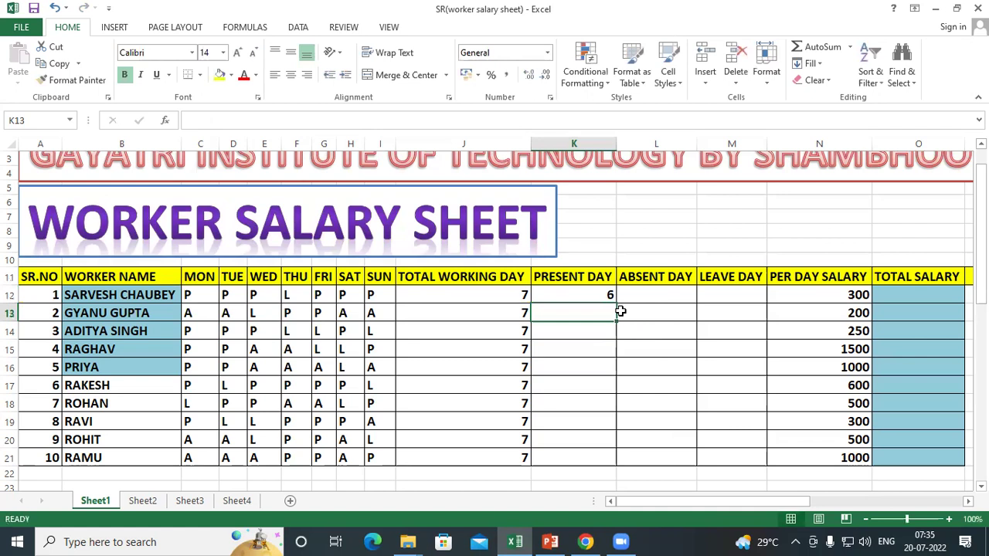
pyautogui.click(479, 299)
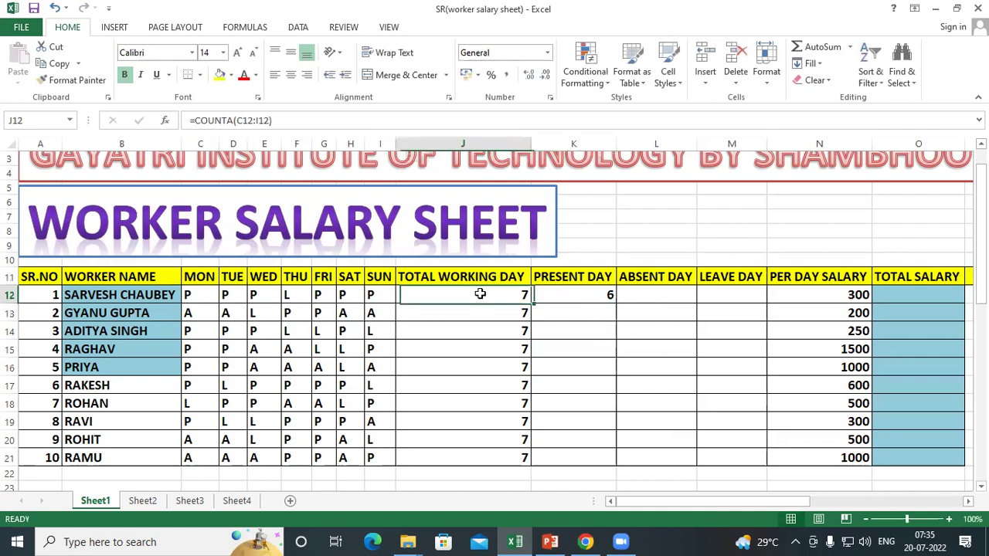
# Fill the present-day formula down to K21 and check results against workers' attendance rows
pyautogui.click(583, 299)
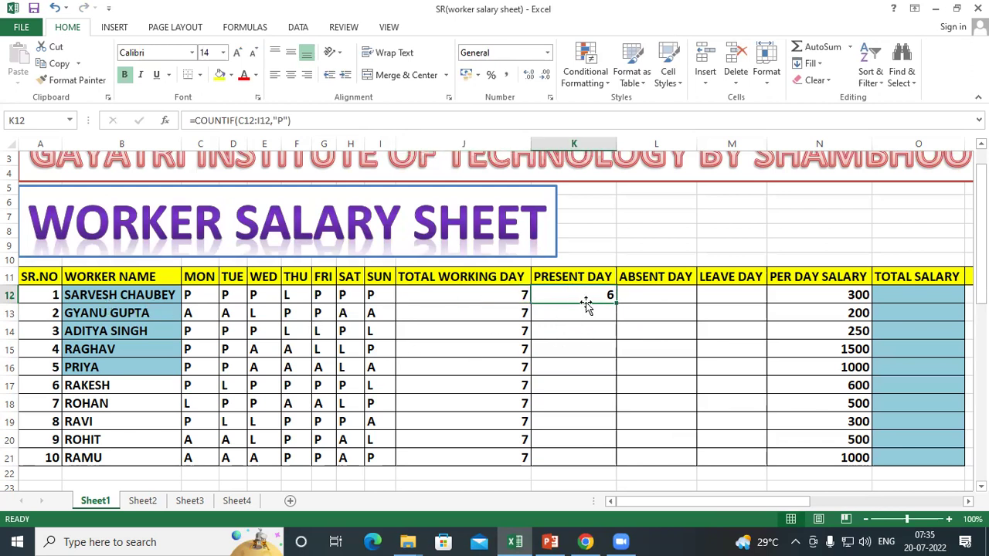
pyautogui.moveTo(616, 305); pyautogui.dragTo(624, 465)
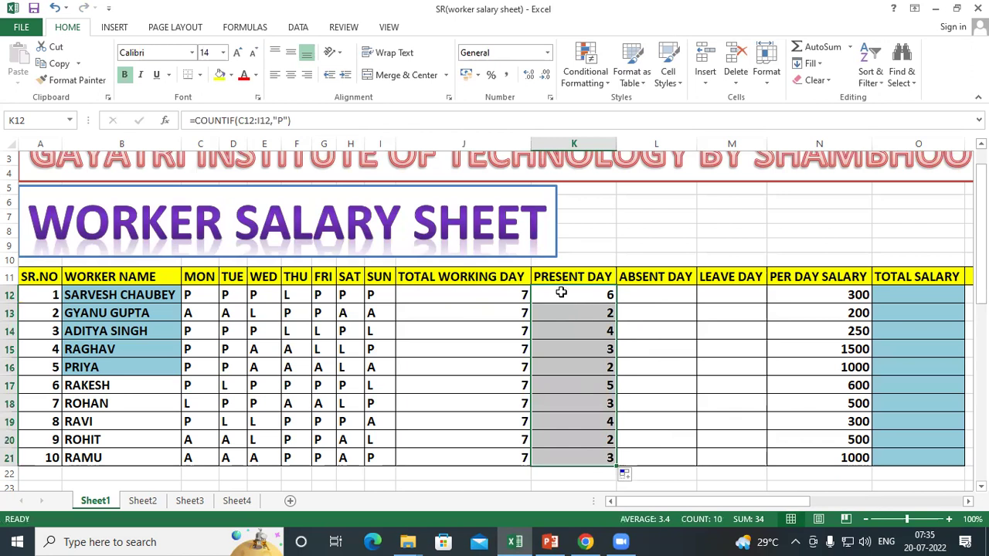
pyautogui.click(11, 294)
pyautogui.click(553, 298)
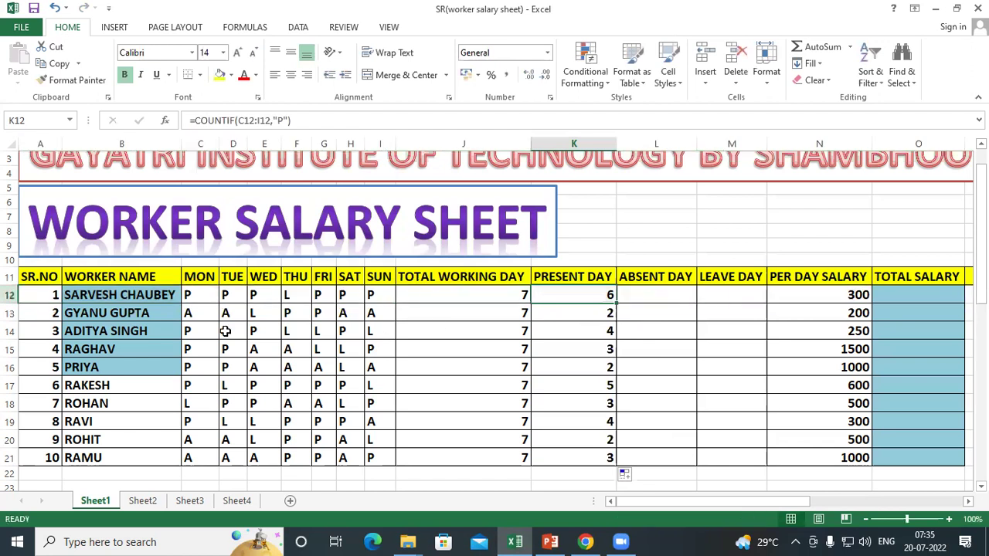
pyautogui.click(11, 313)
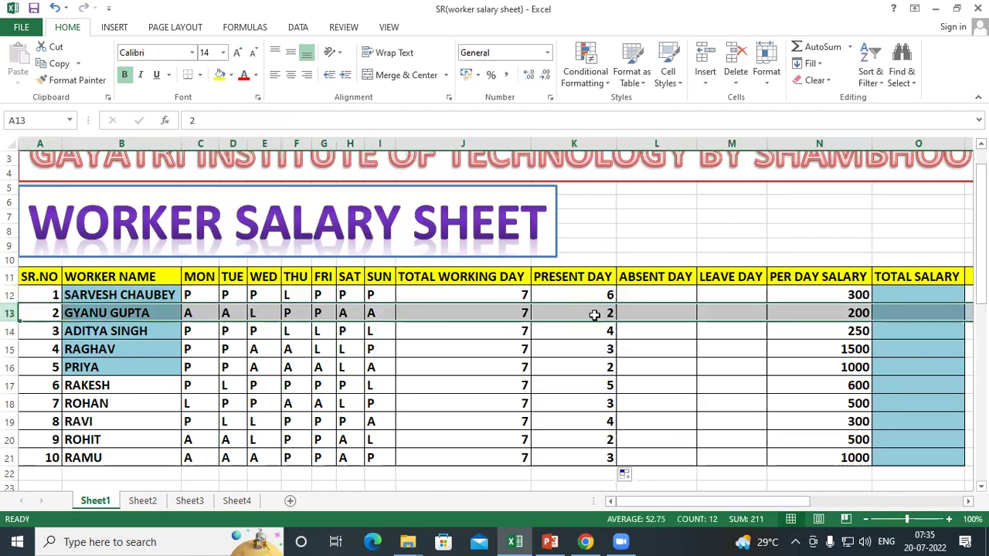
pyautogui.click(13, 331)
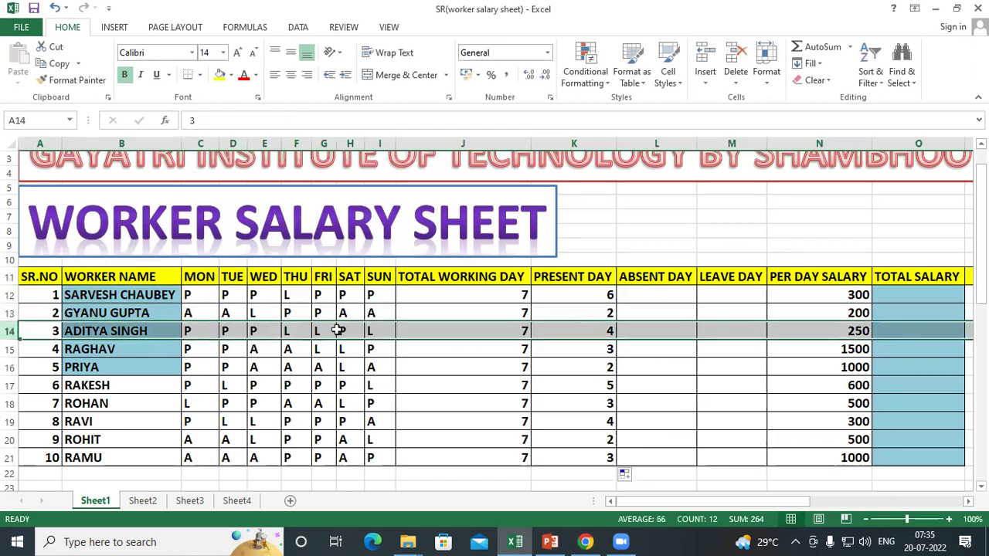
# Clear all ten present-day results in K12:K21
pyautogui.click(595, 437)
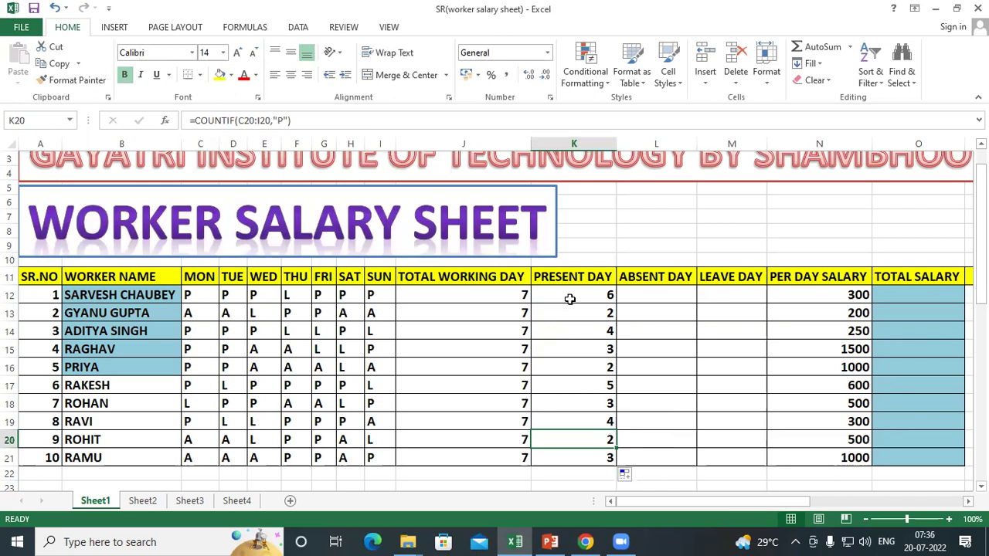
pyautogui.moveTo(570, 299); pyautogui.dragTo(562, 458)
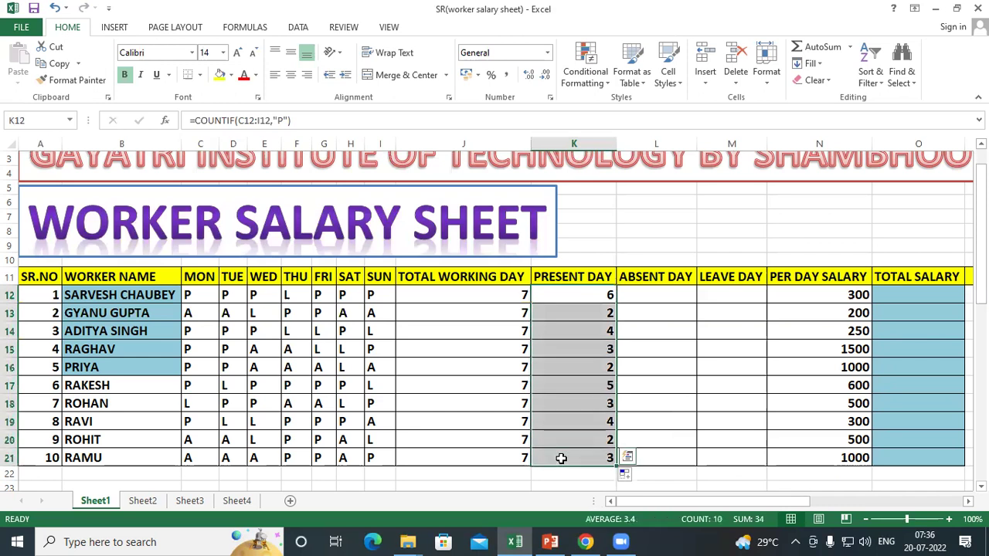
pyautogui.press('Delete')
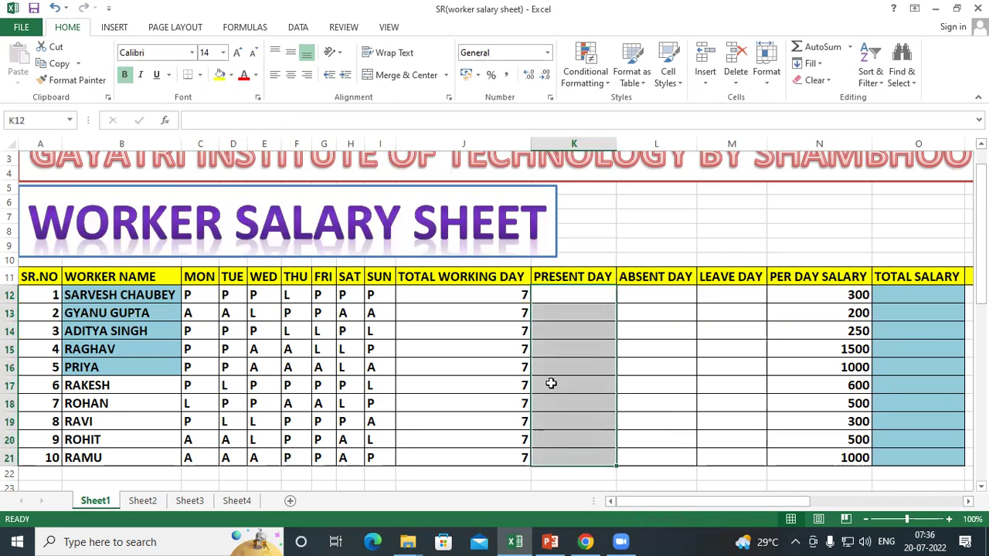
# Re-enter =COUNTIF(C12:I12,"P") in K12, fixing a lowercase p, so it shows 6
pyautogui.click(564, 298)
pyautogui.write('=')
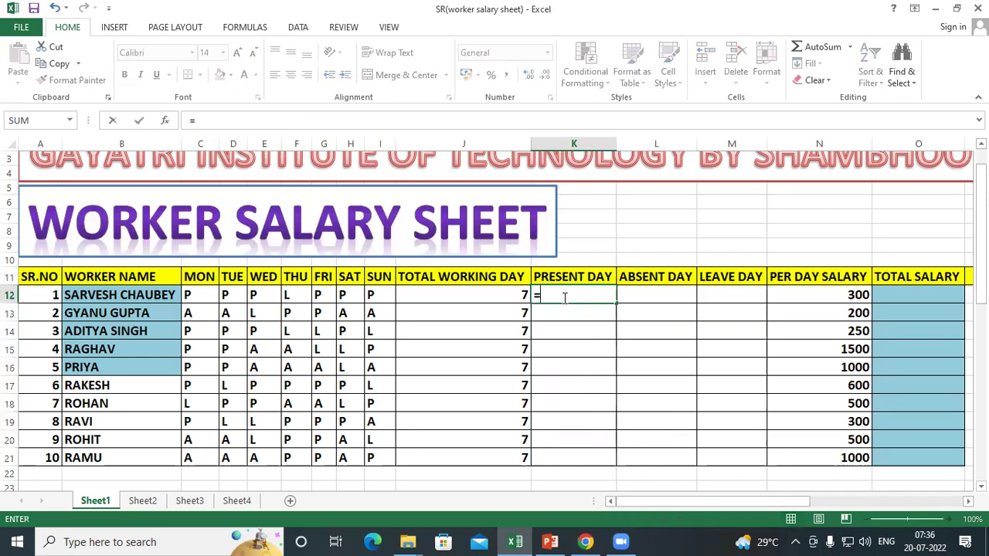
pyautogui.write('COUNTIF')
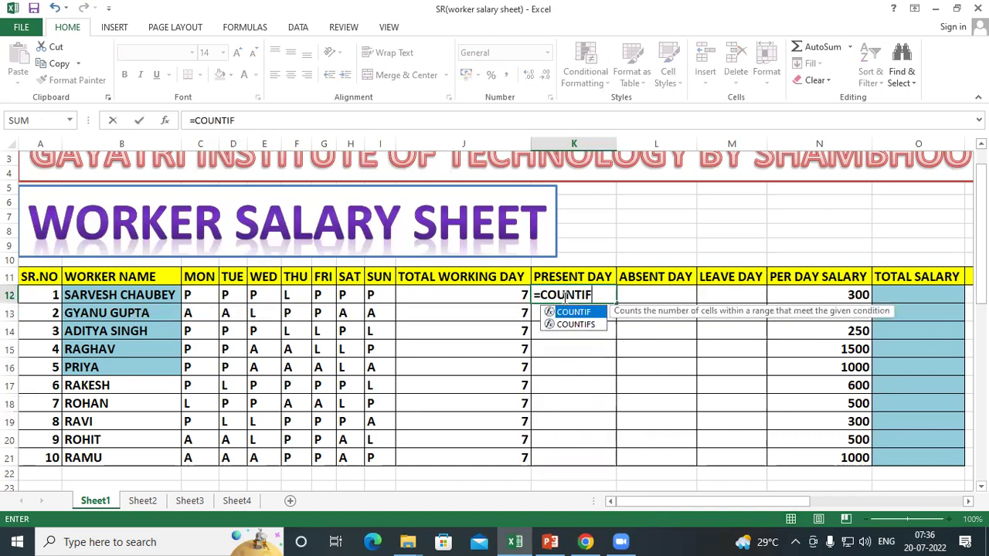
pyautogui.write('(')
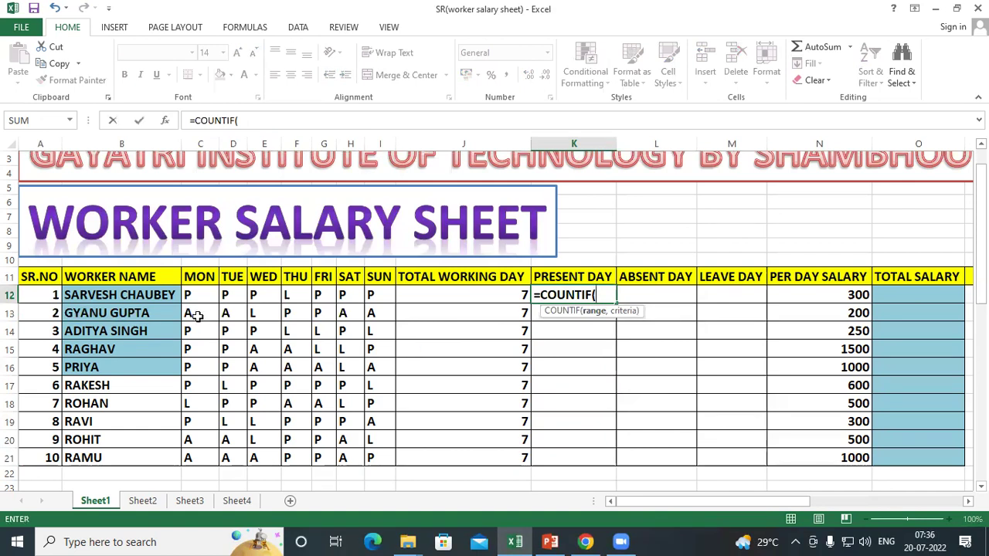
pyautogui.moveTo(193, 295); pyautogui.dragTo(374, 296)
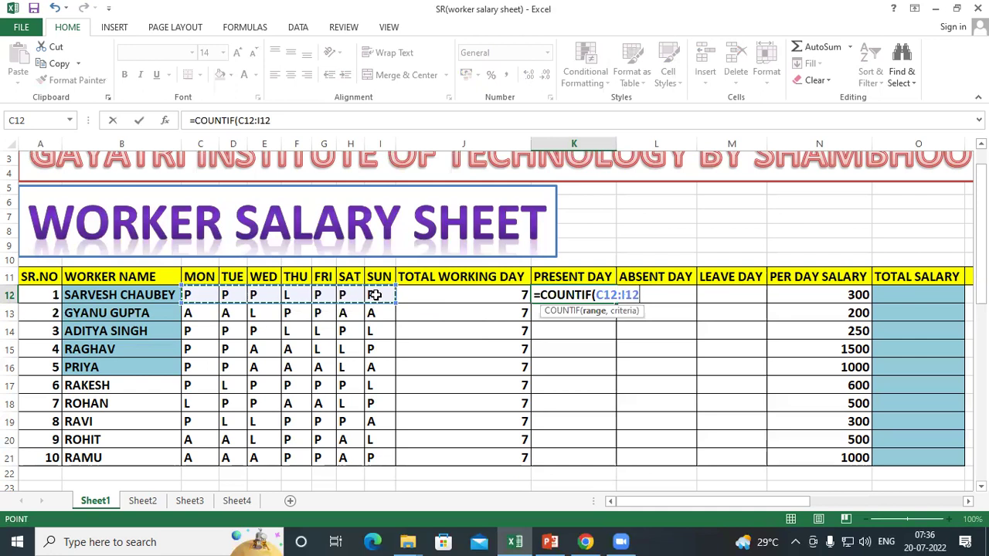
pyautogui.write(',')
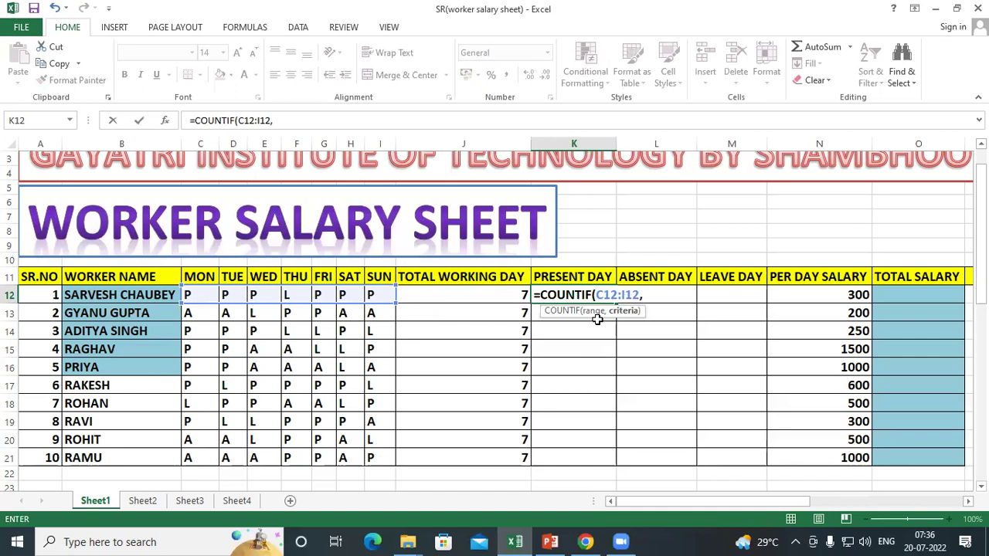
pyautogui.write('"p')
pyautogui.press('BackSpace')
pyautogui.write('P')
pyautogui.write('"')
pyautogui.write(')')
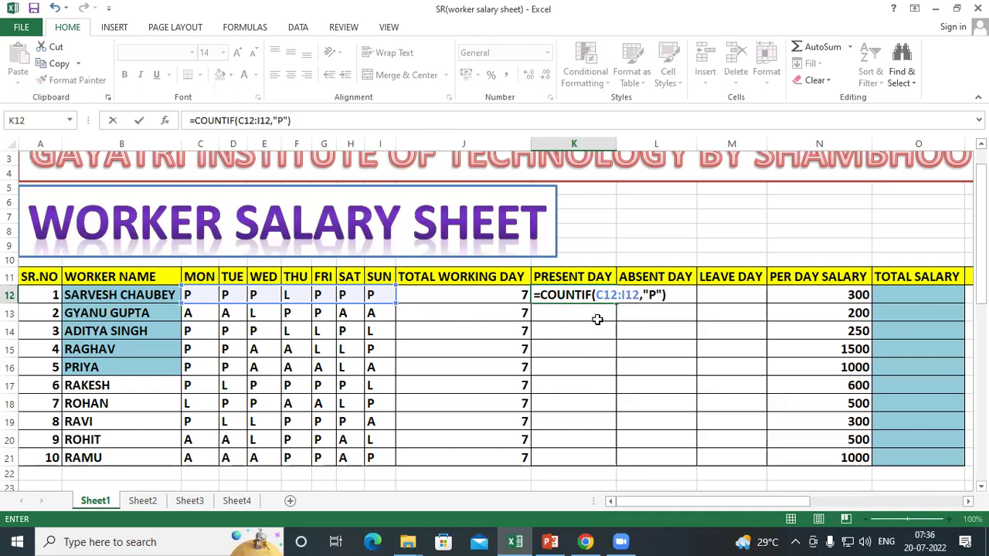
pyautogui.press('Return')
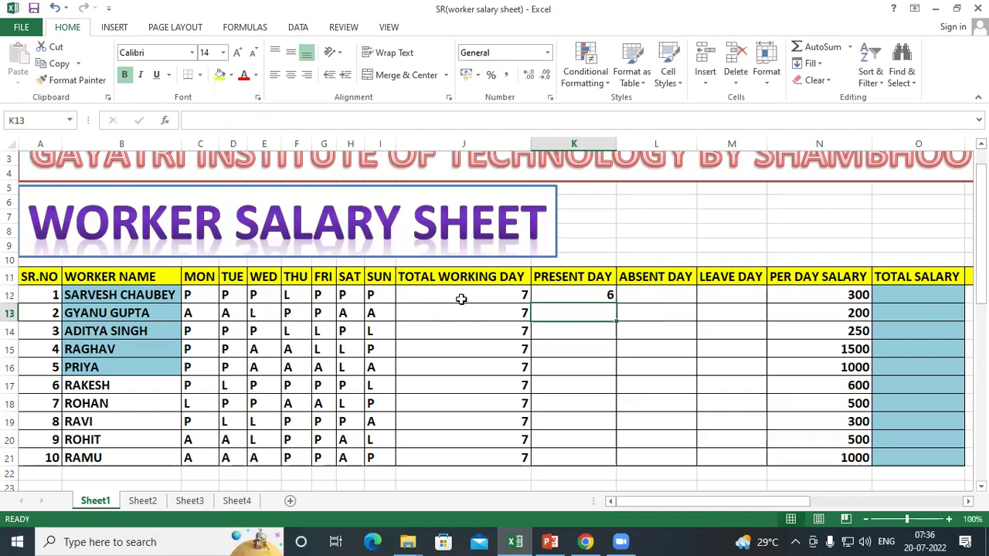
pyautogui.click(576, 288)
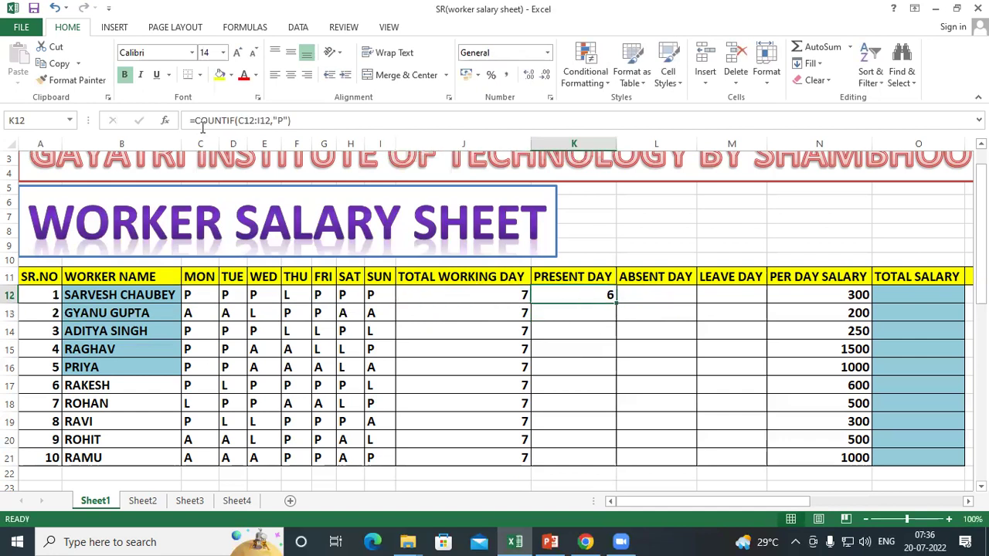
# Copy K12's present-day formula down to K21 for all ten workers
pyautogui.click(295, 297)
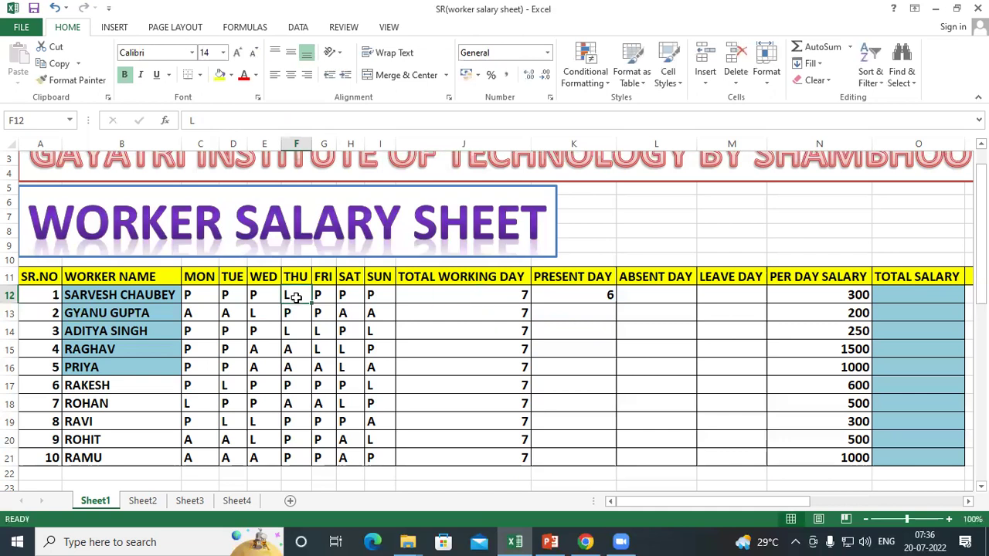
pyautogui.click(587, 292)
pyautogui.moveTo(615, 303); pyautogui.dragTo(647, 462)
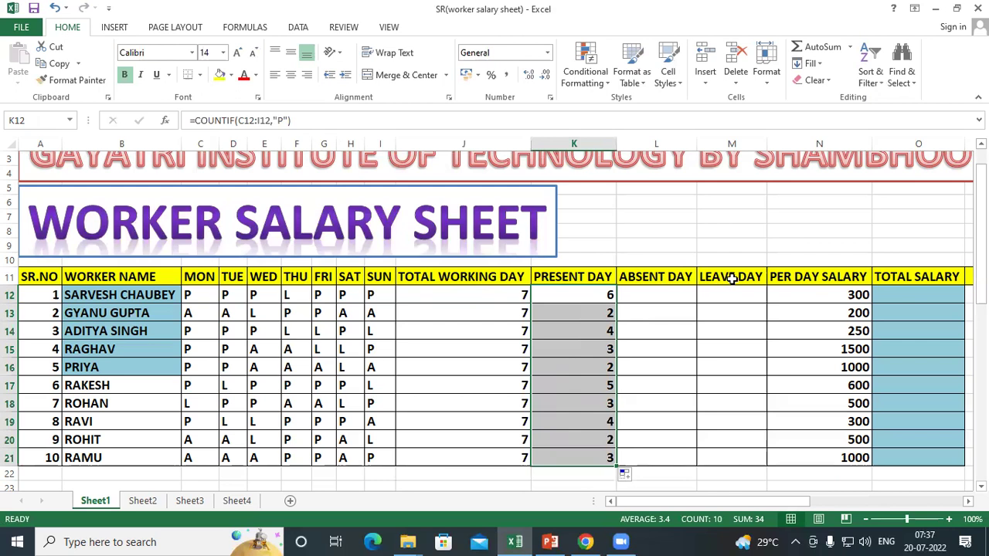
# Enter =COUNTIF(C12:I12,"A") in L12 to count the first worker's absent days
pyautogui.click(659, 294)
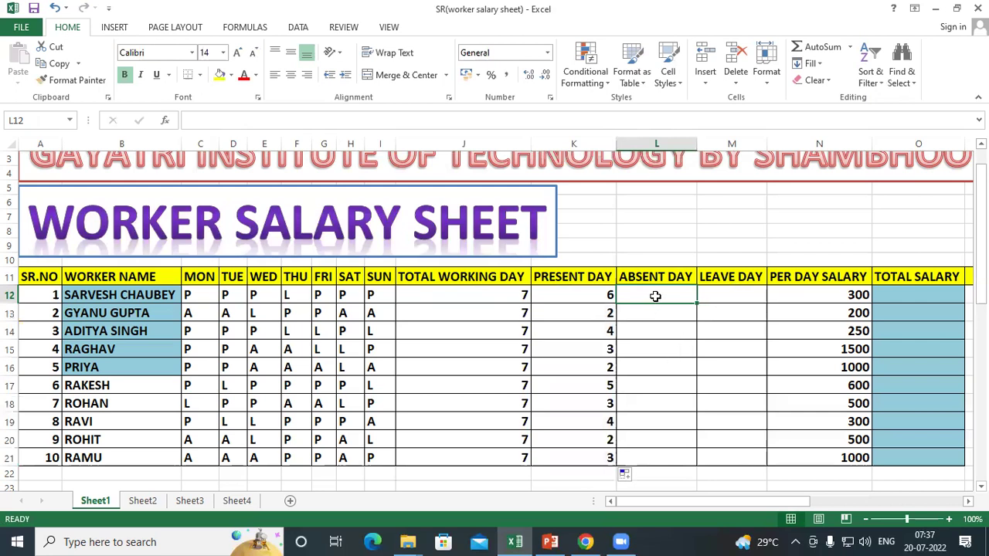
pyautogui.write('=')
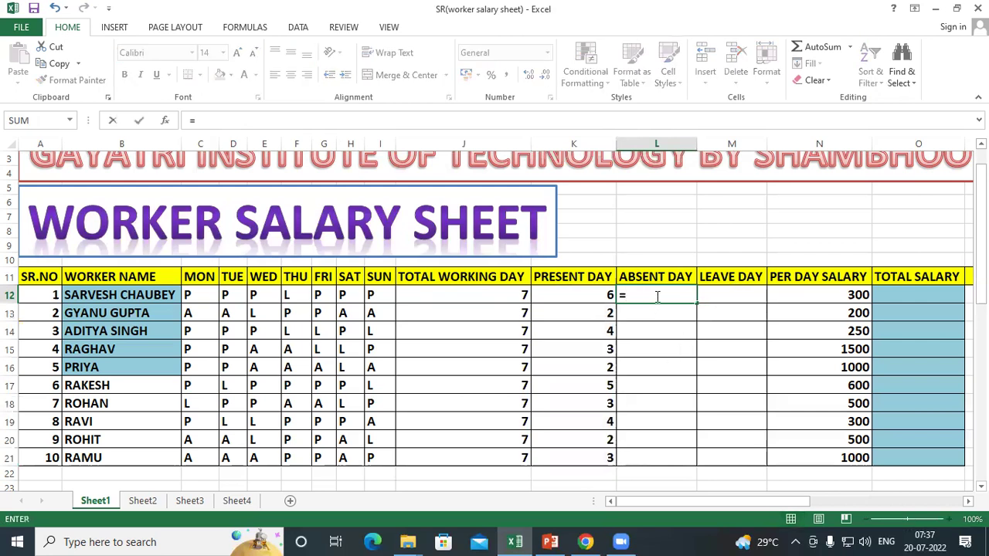
pyautogui.write('COUN')
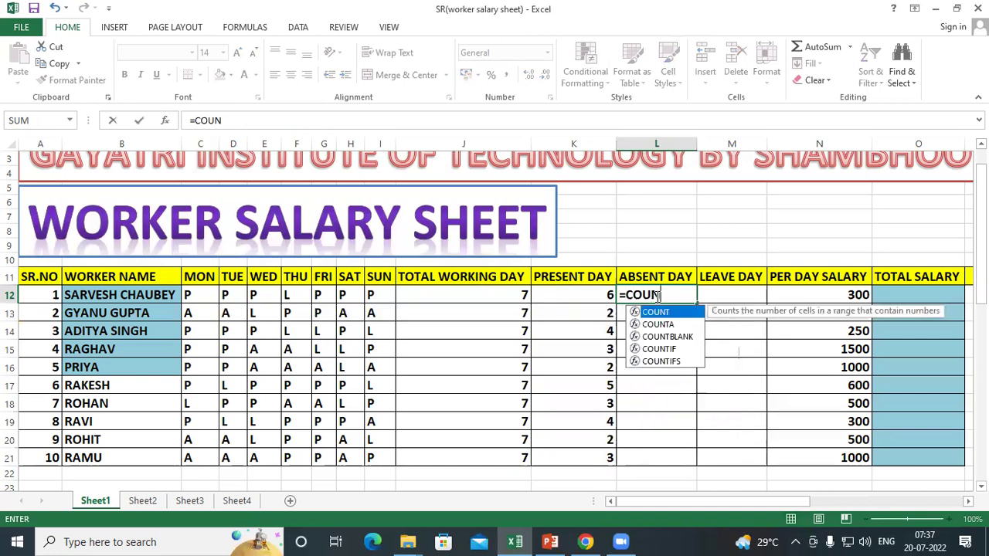
pyautogui.write('TIF')
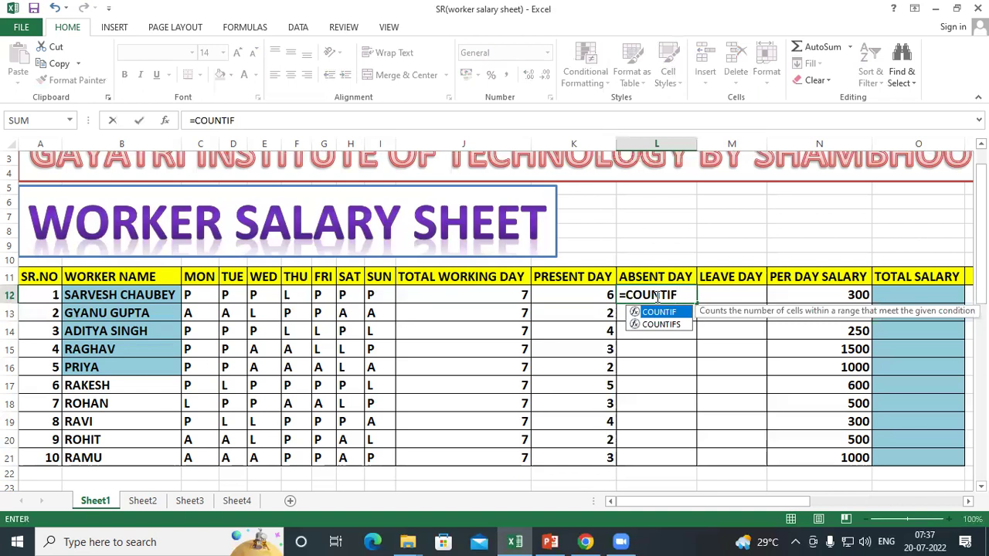
pyautogui.write('(')
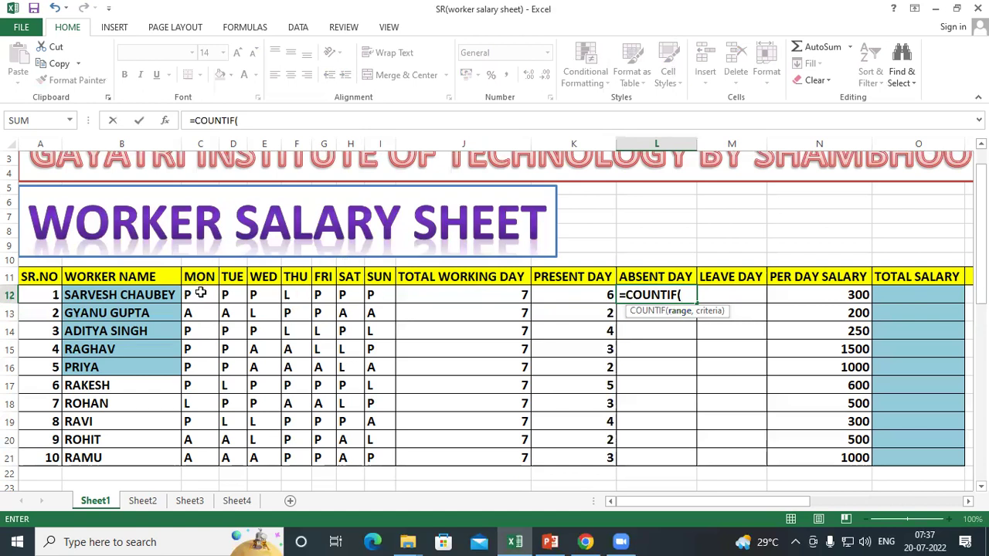
pyautogui.moveTo(200, 294); pyautogui.dragTo(370, 293)
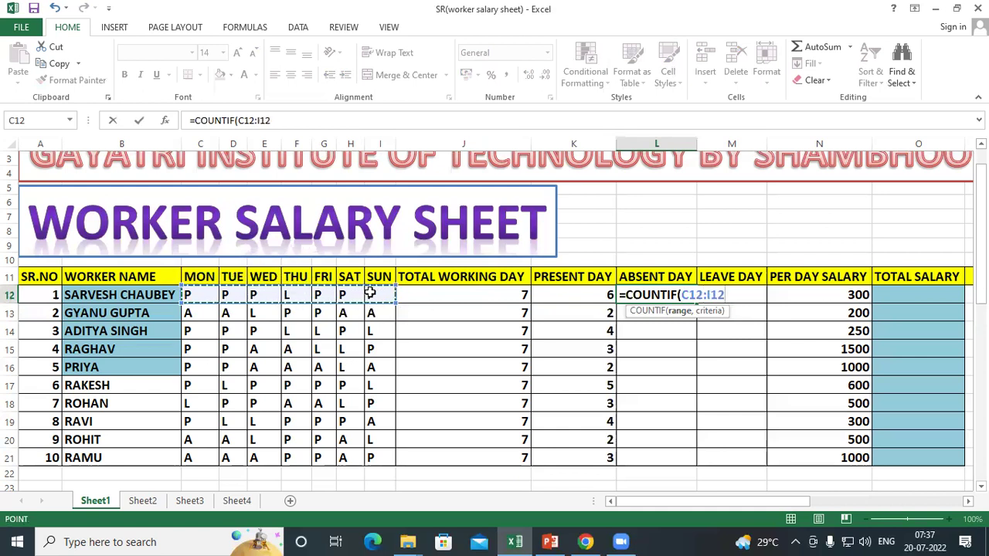
pyautogui.write(',')
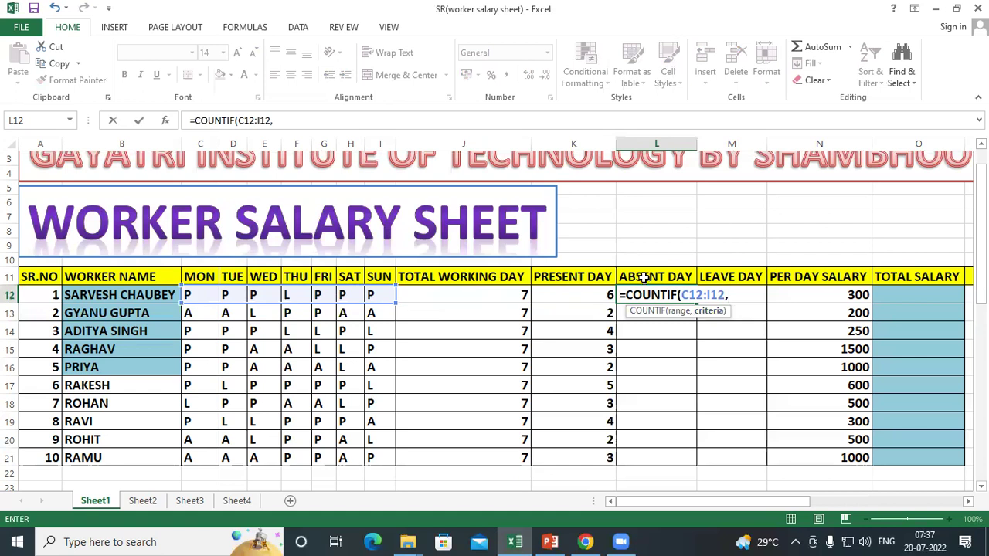
pyautogui.write('"')
pyautogui.write('A')
pyautogui.write('")')
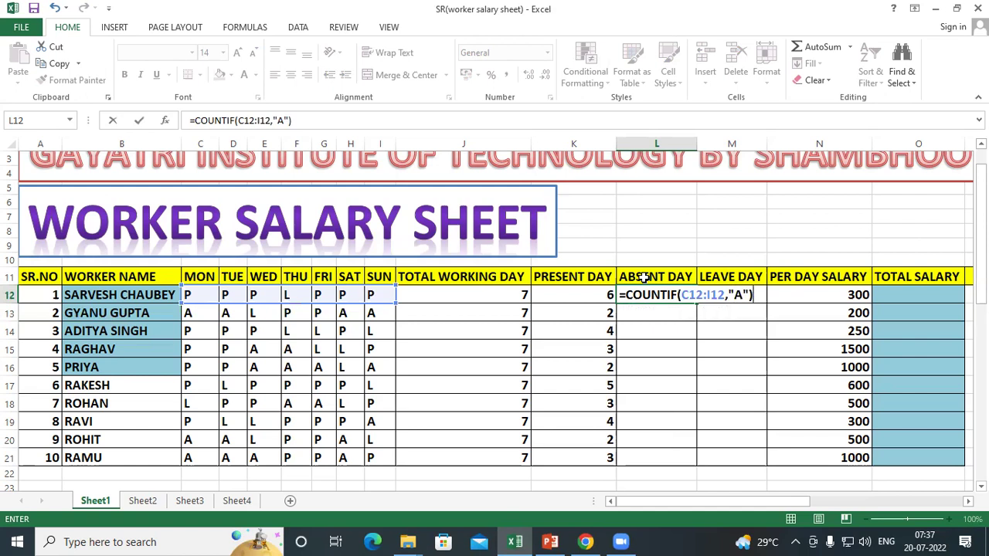
pyautogui.press('Return')
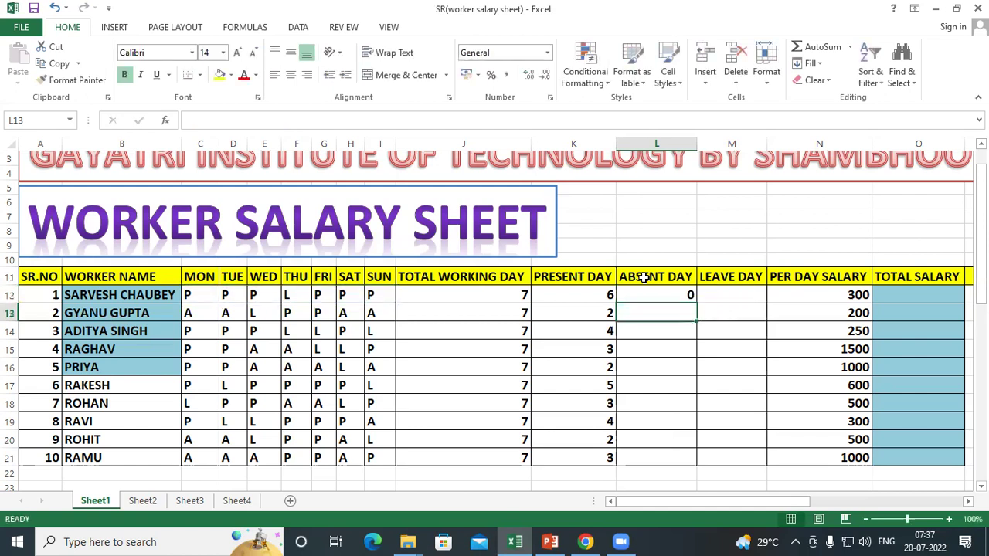
# Fill the COUNTIF absent-day formula from L12 down to L21, giving counts 0 to 4
pyautogui.click(514, 294)
pyautogui.click(552, 297)
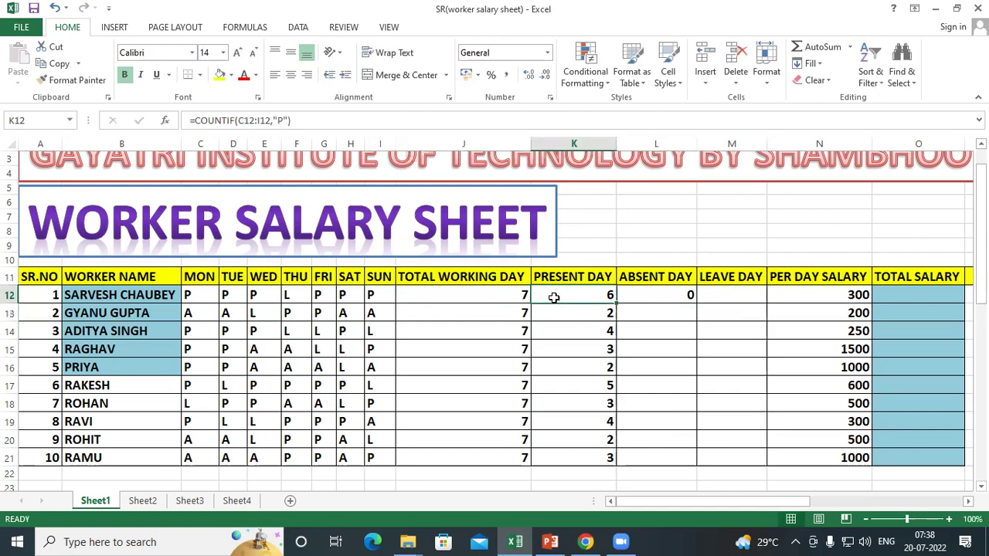
pyautogui.click(642, 297)
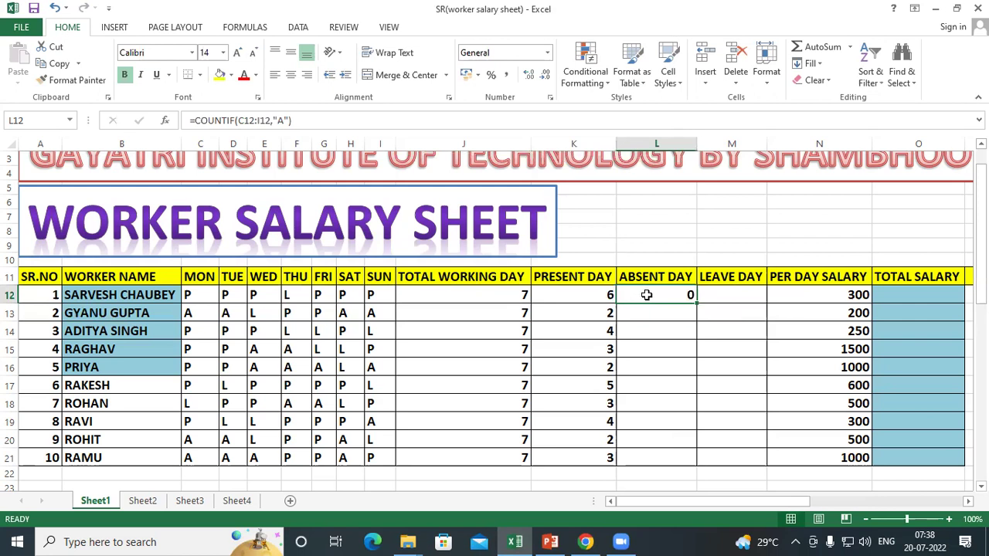
pyautogui.moveTo(698, 305); pyautogui.dragTo(724, 461)
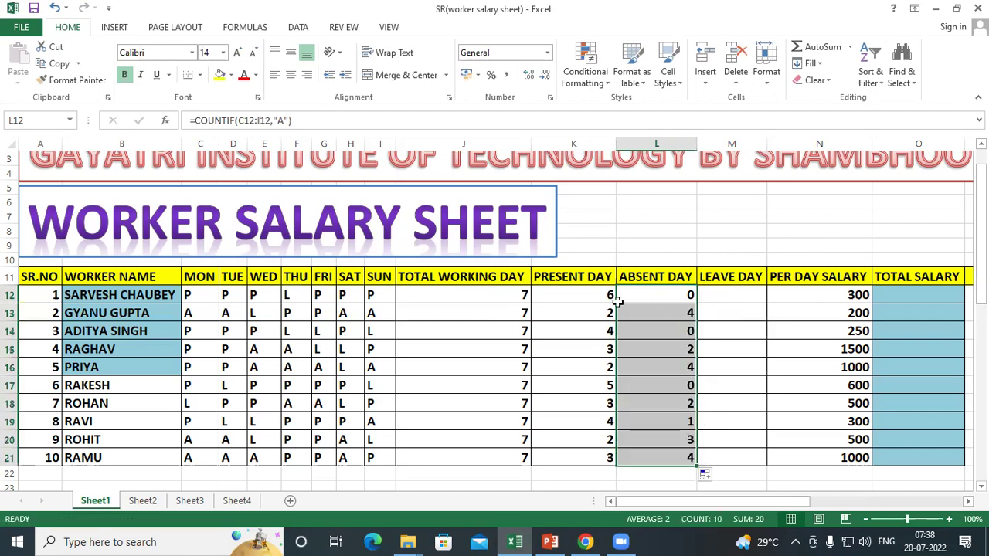
pyautogui.moveTo(589, 366); pyautogui.dragTo(580, 464)
pyautogui.moveTo(647, 302); pyautogui.dragTo(656, 457)
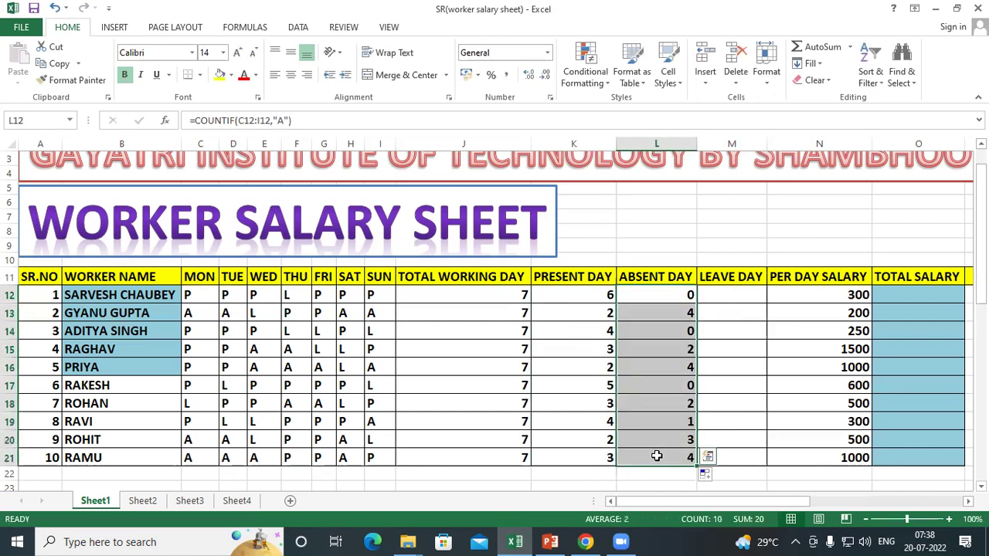
# Enter =COUNTIF(C12:I12,"L") in M12 so the first worker shows 1 leave day
pyautogui.click(719, 296)
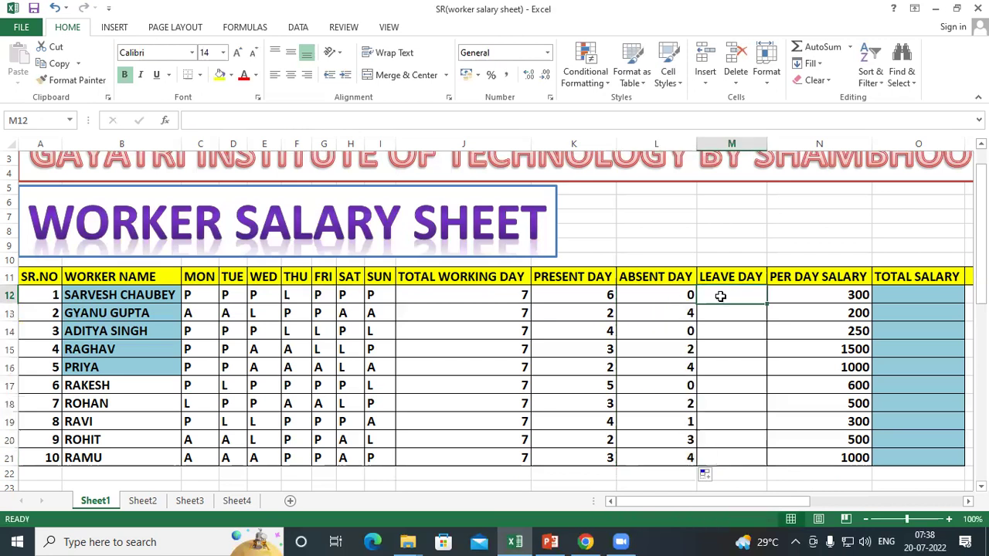
pyautogui.write('=')
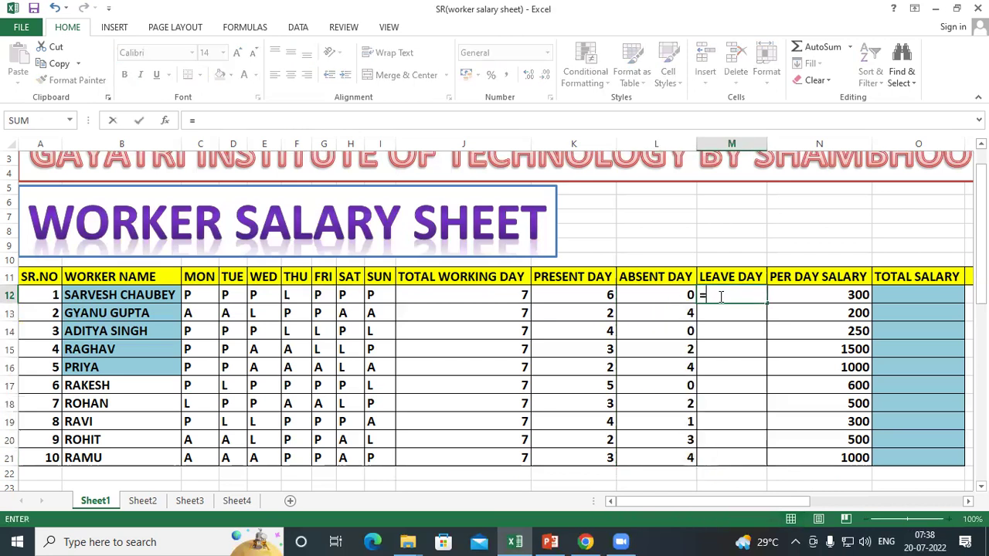
pyautogui.write('COU')
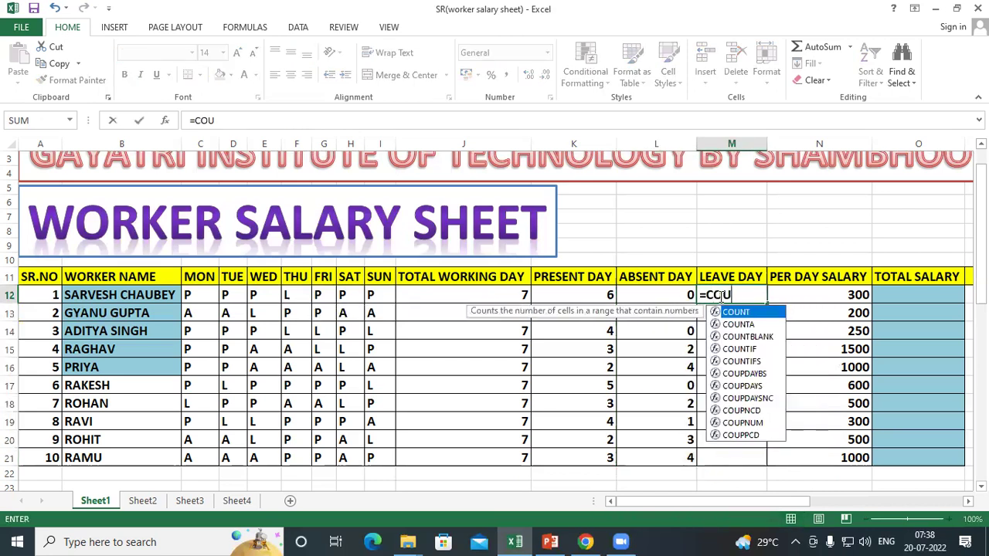
pyautogui.write('NTIF')
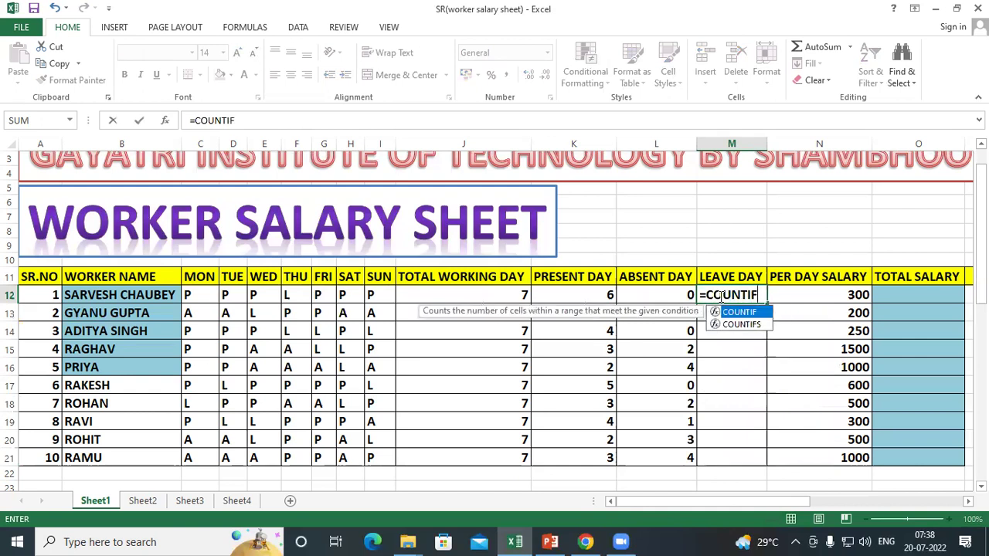
pyautogui.write('(')
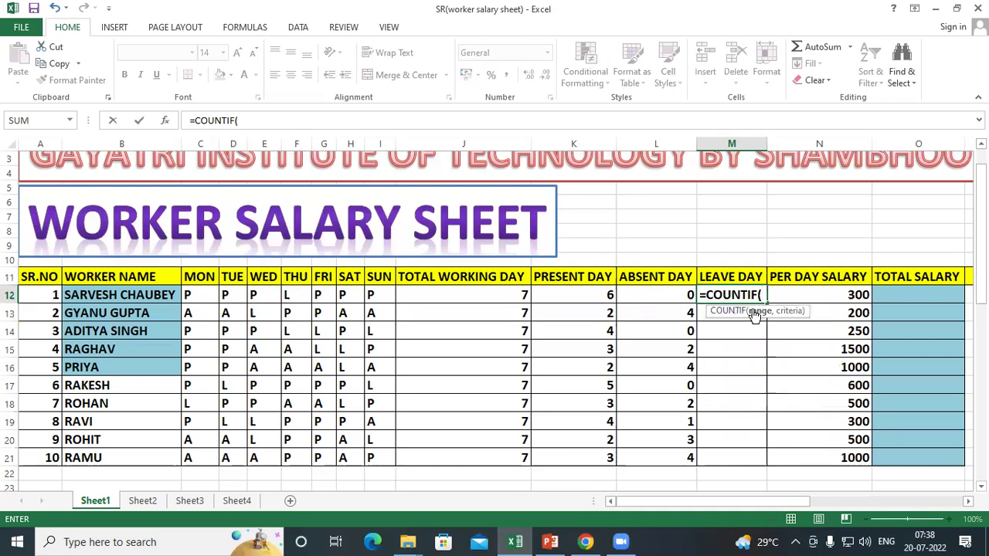
pyautogui.moveTo(186, 295); pyautogui.dragTo(385, 295)
pyautogui.write(',')
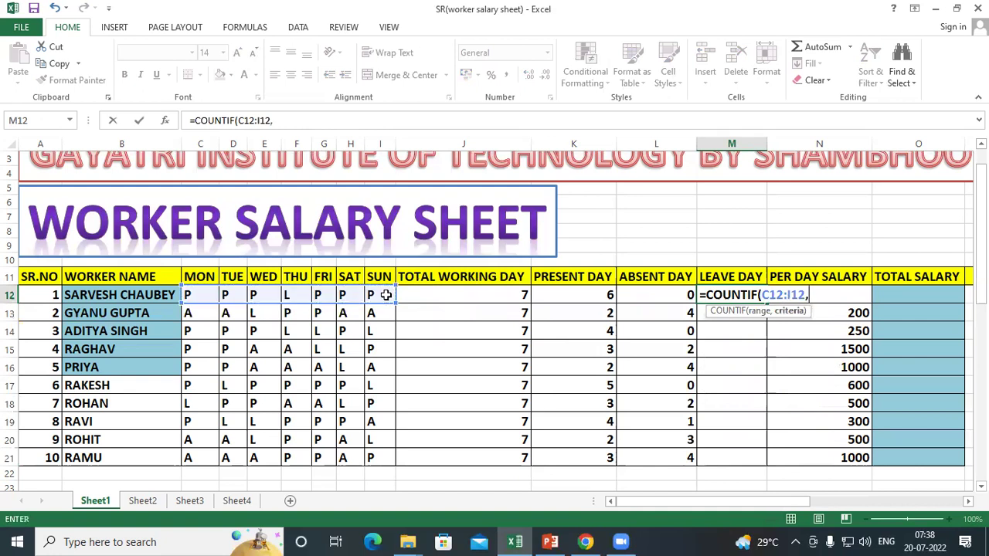
pyautogui.write('"')
pyautogui.write('L')
pyautogui.write('"')
pyautogui.write(')')
pyautogui.press('Return')
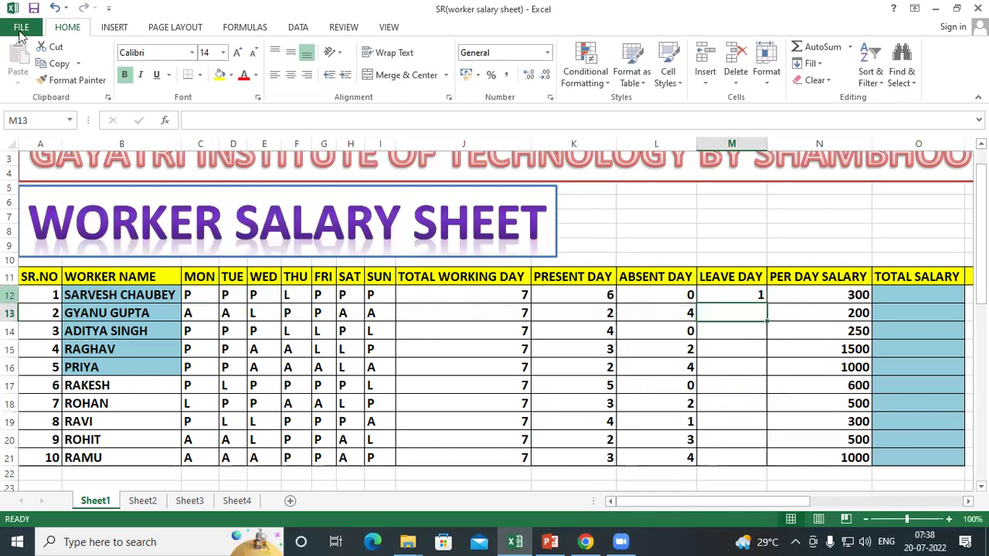
# Copy the M12 leave-day formula down to M21 and review the counts in columns J to M
pyautogui.click(731, 299)
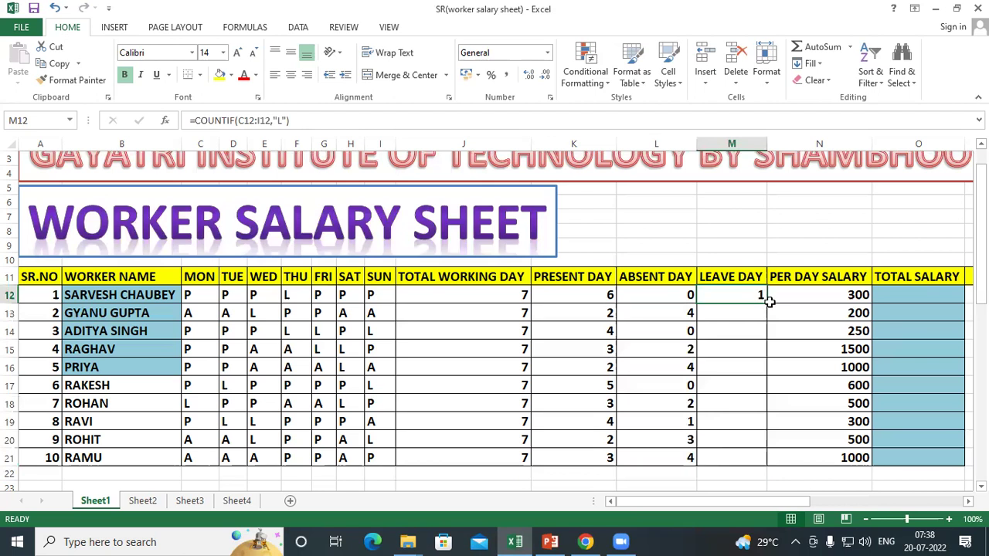
pyautogui.moveTo(767, 303); pyautogui.dragTo(773, 460)
pyautogui.moveTo(455, 295); pyautogui.dragTo(463, 457)
pyautogui.moveTo(554, 292); pyautogui.dragTo(566, 459)
pyautogui.moveTo(653, 297); pyautogui.dragTo(672, 456)
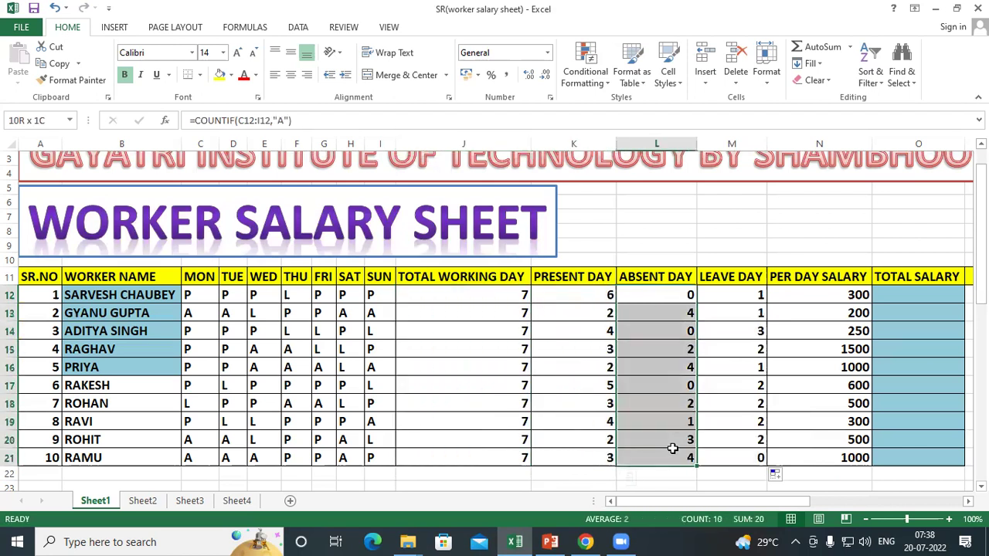
pyautogui.moveTo(710, 294); pyautogui.dragTo(728, 458)
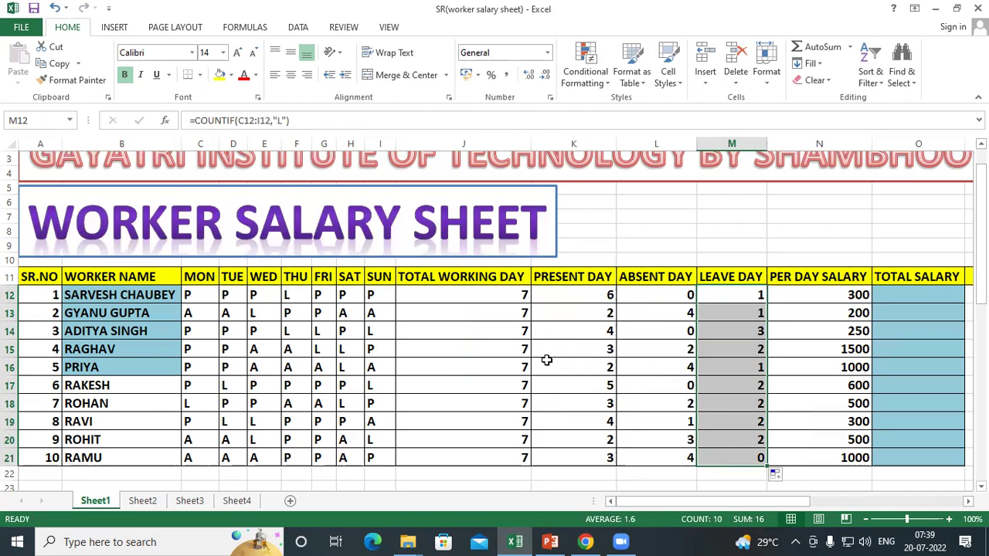
pyautogui.click(931, 276)
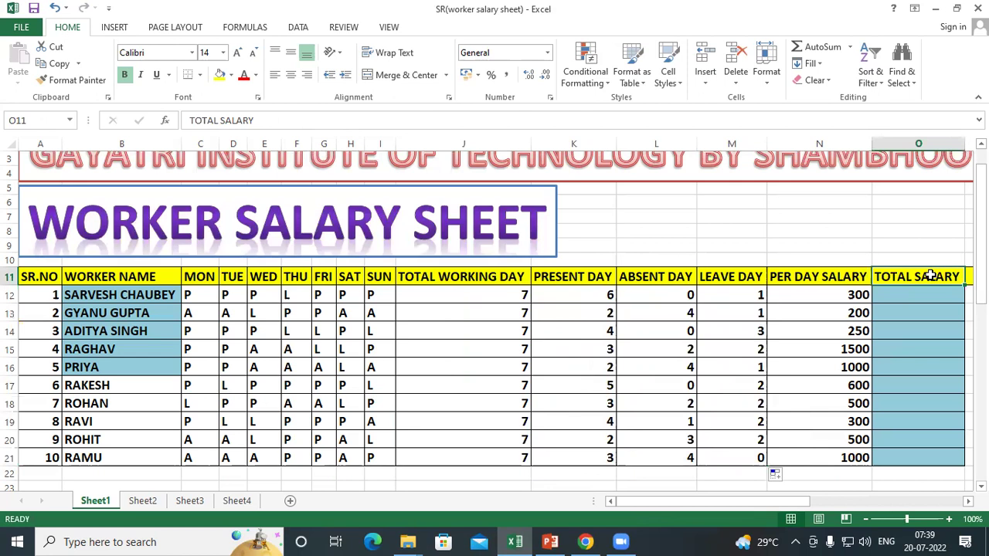
pyautogui.click(842, 276)
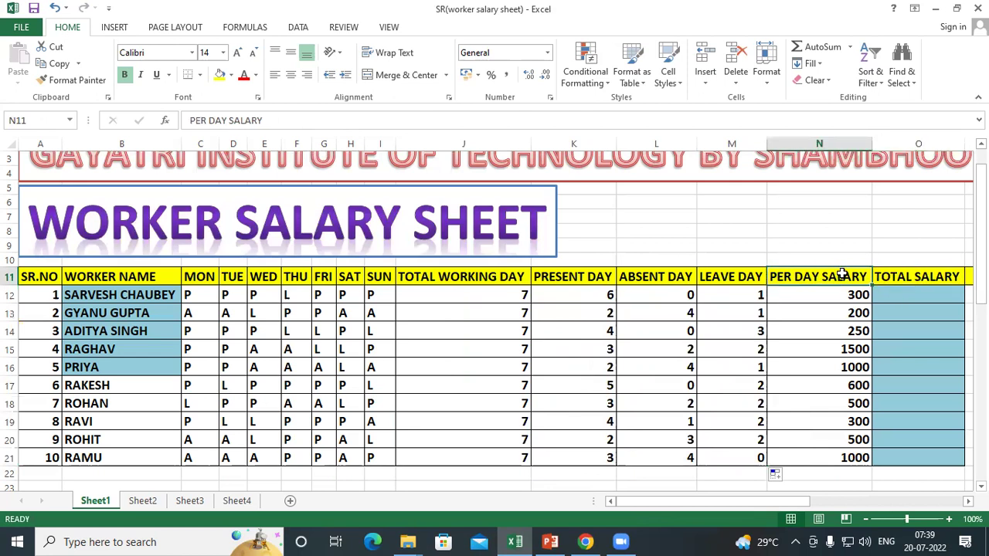
pyautogui.click(122, 295)
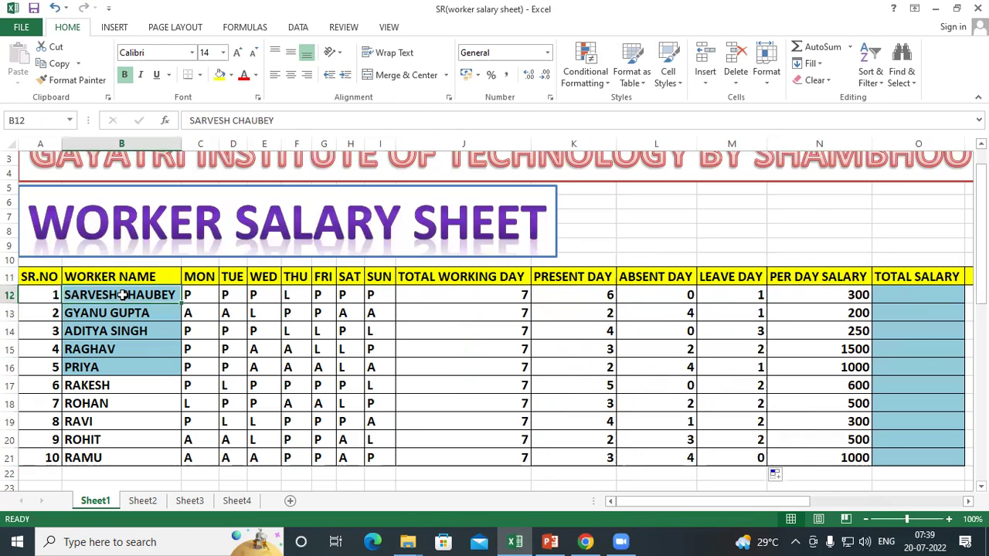
pyautogui.click(832, 295)
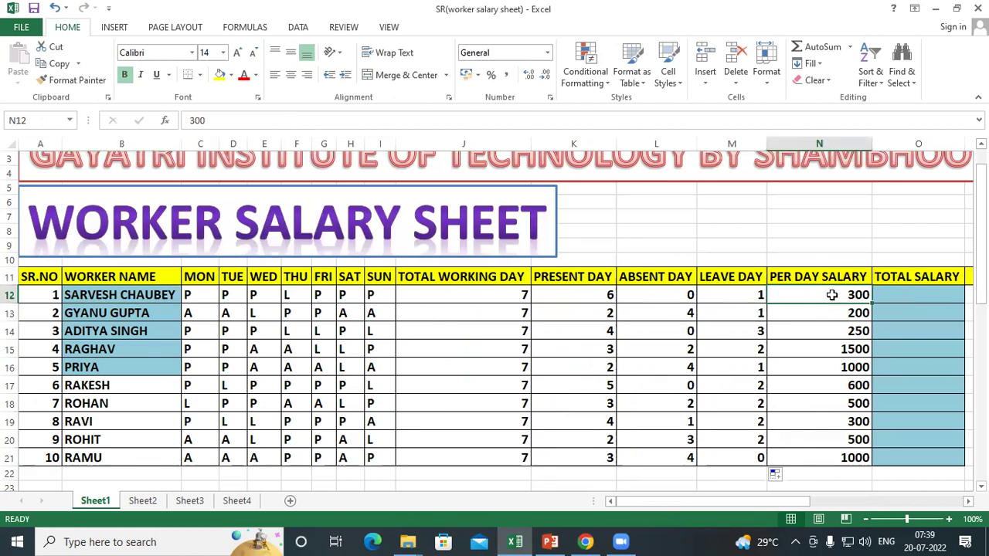
pyautogui.click(142, 315)
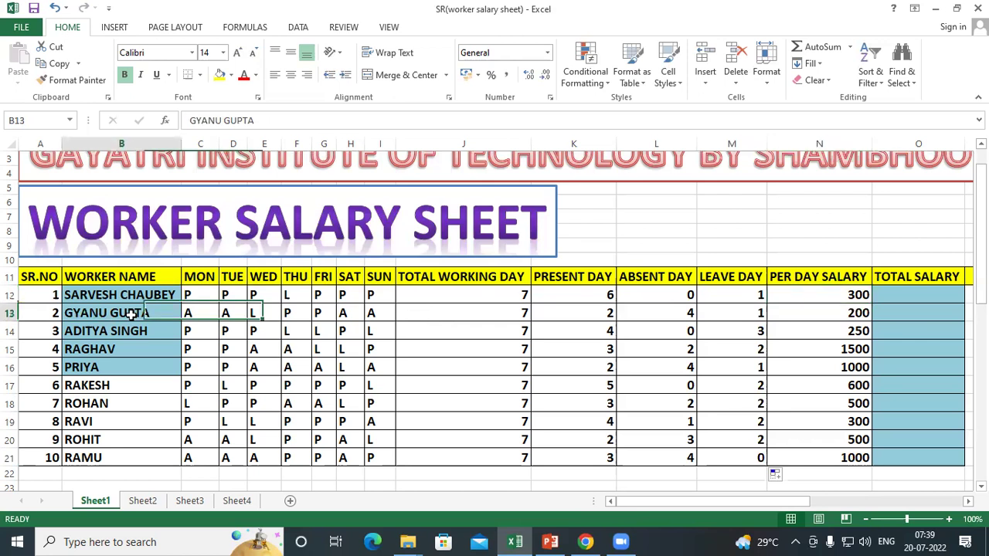
pyautogui.click(807, 316)
pyautogui.click(114, 330)
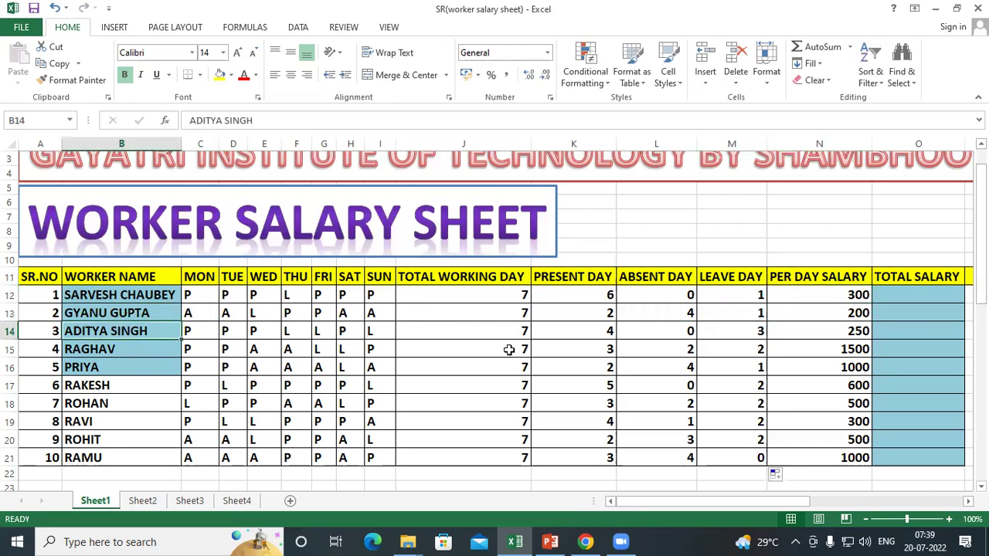
pyautogui.click(830, 333)
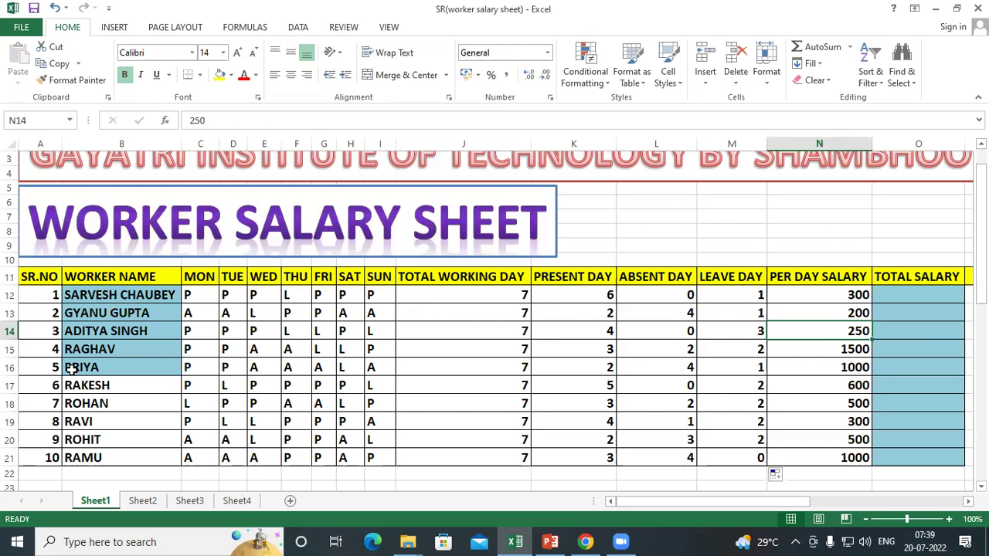
pyautogui.click(816, 298)
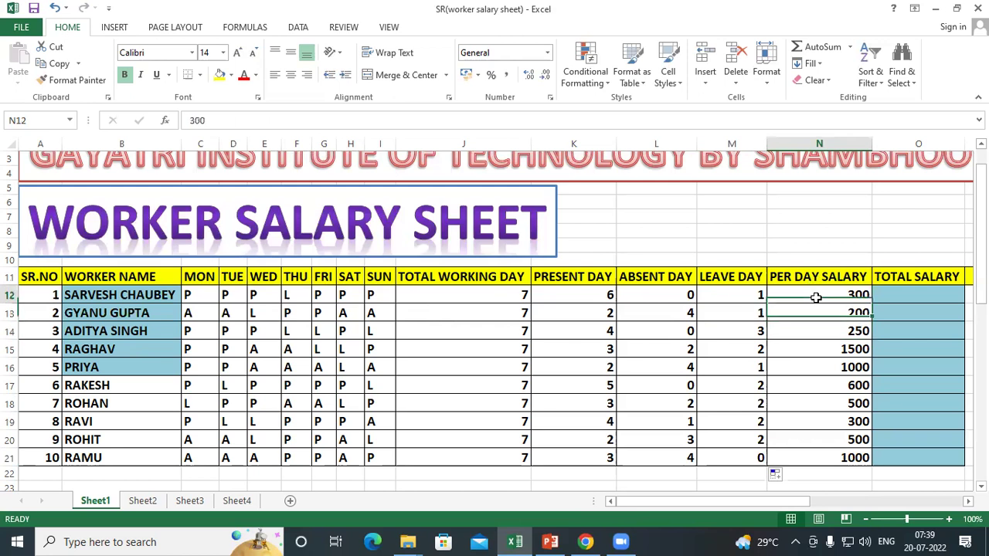
pyautogui.moveTo(816, 297); pyautogui.dragTo(814, 457)
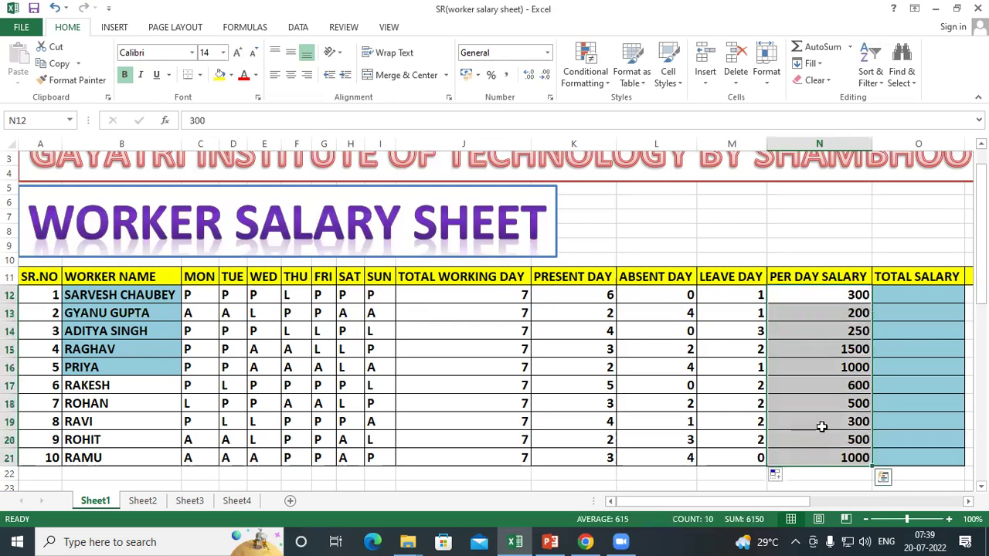
pyautogui.click(894, 293)
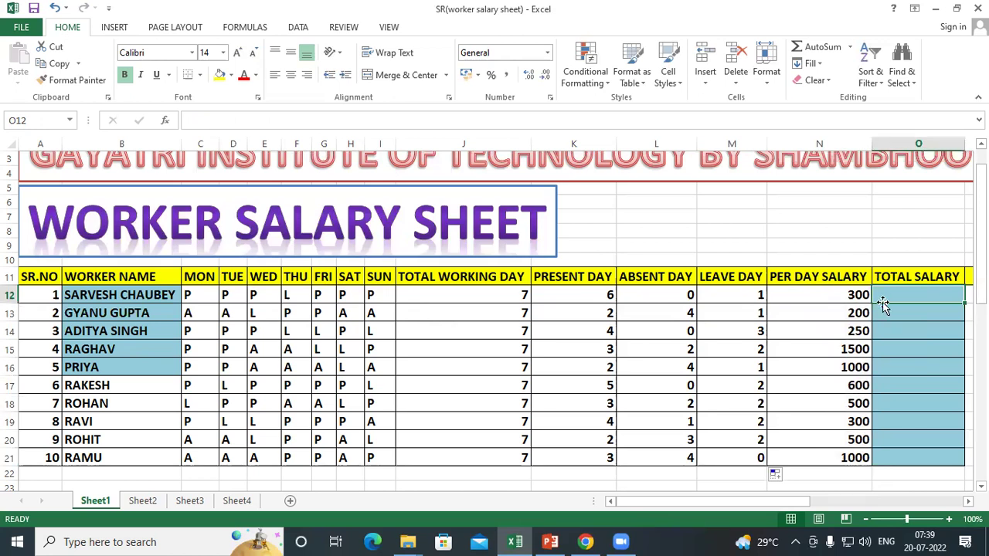
# Enter =K12*N12 in O12 so the first worker's total salary shows 1800
pyautogui.write('=')
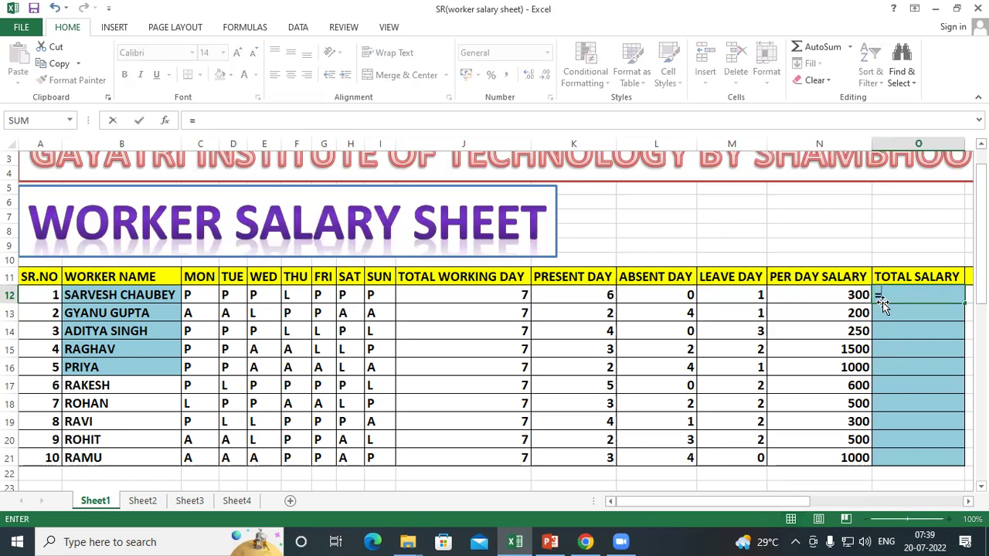
pyautogui.click(576, 299)
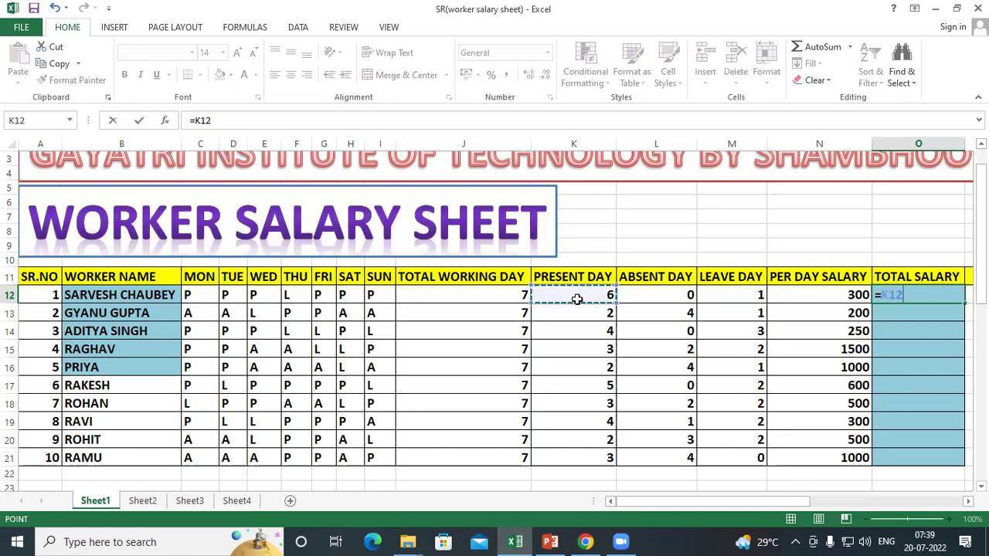
pyautogui.write('*')
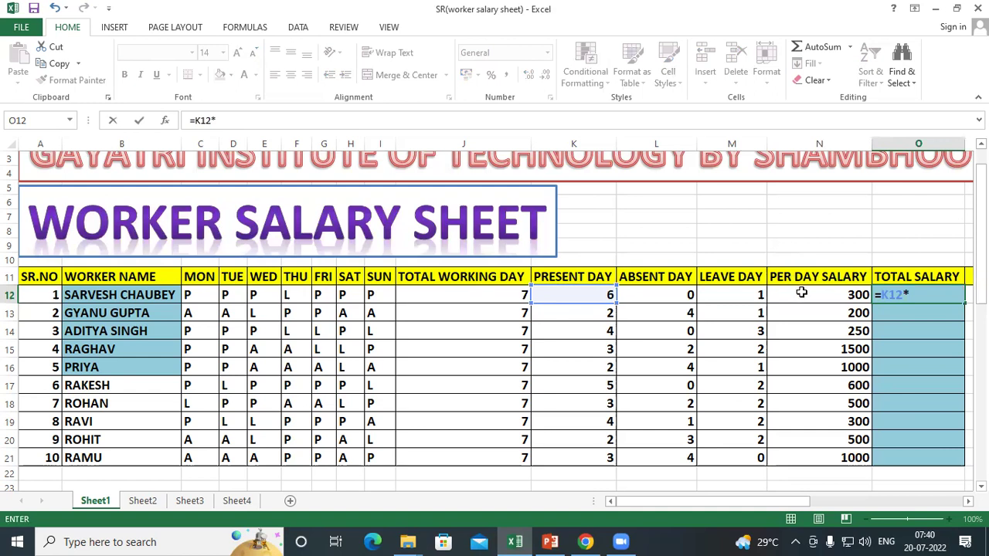
pyautogui.click(801, 293)
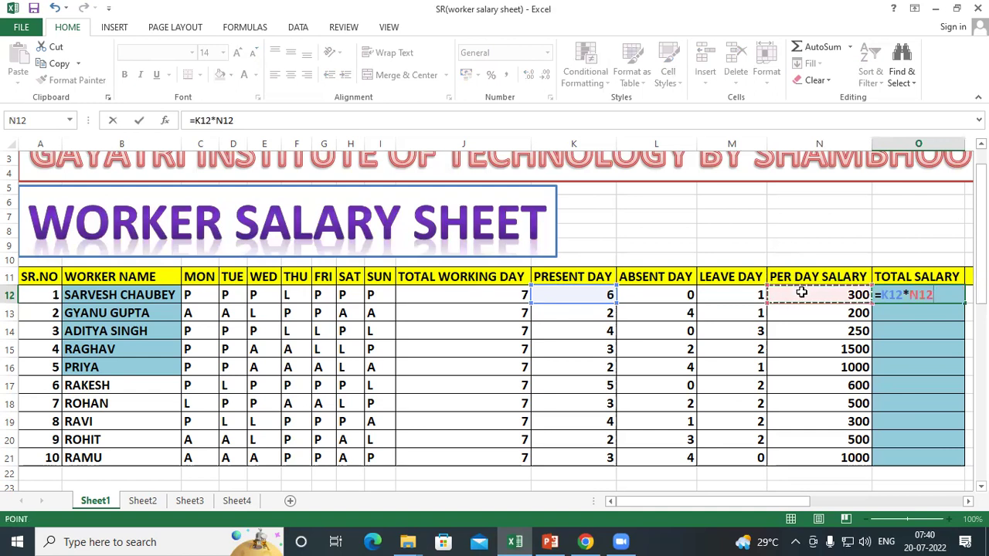
pyautogui.press('Return')
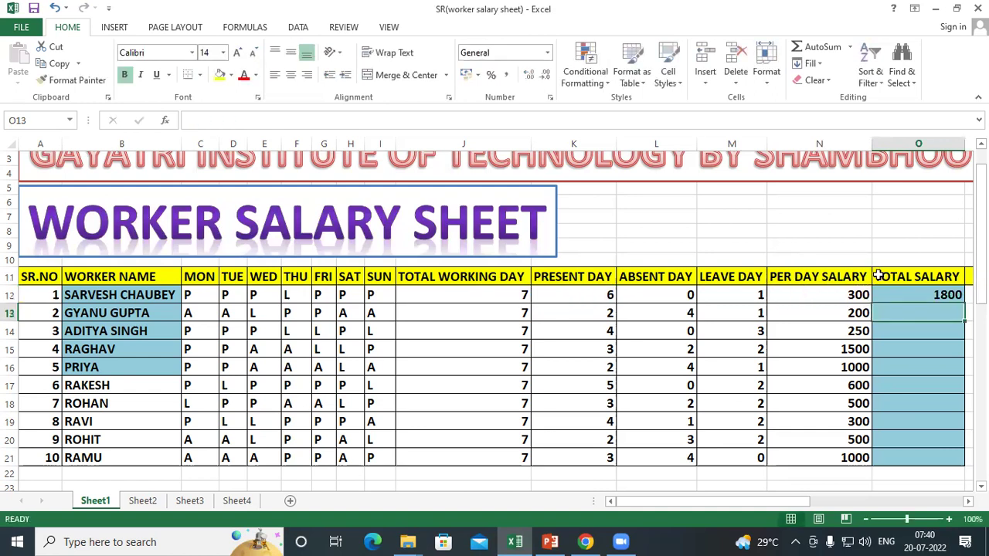
pyautogui.click(901, 292)
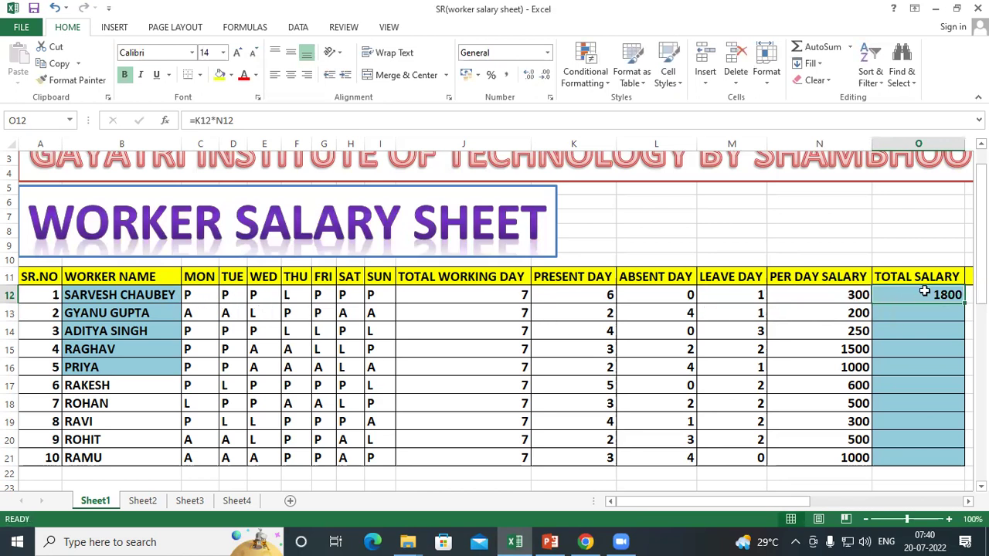
# Fill the O12 total salary formula down to O21 and check the results for all ten workers
pyautogui.moveTo(963, 302); pyautogui.dragTo(821, 459)
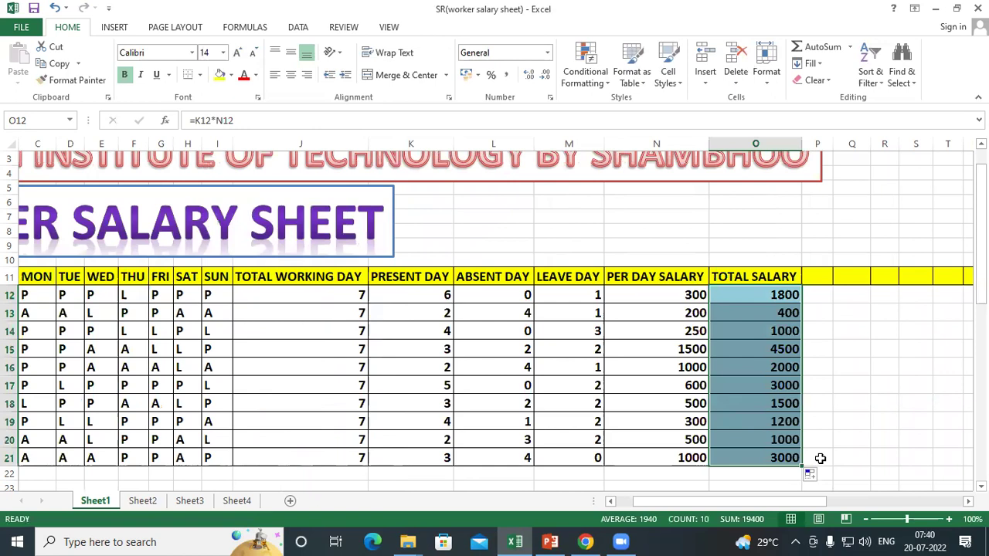
pyautogui.click(754, 386)
pyautogui.click(762, 291)
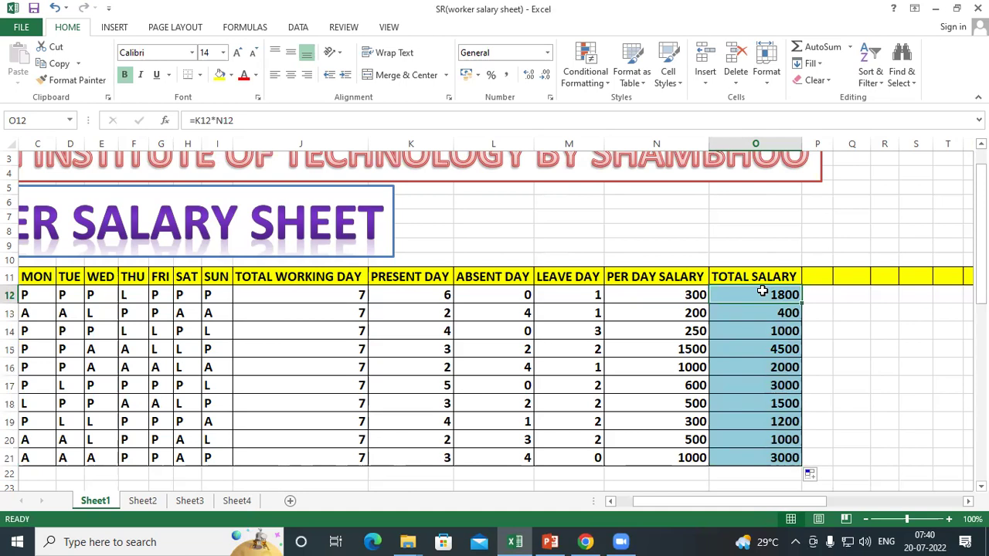
pyautogui.click(755, 457)
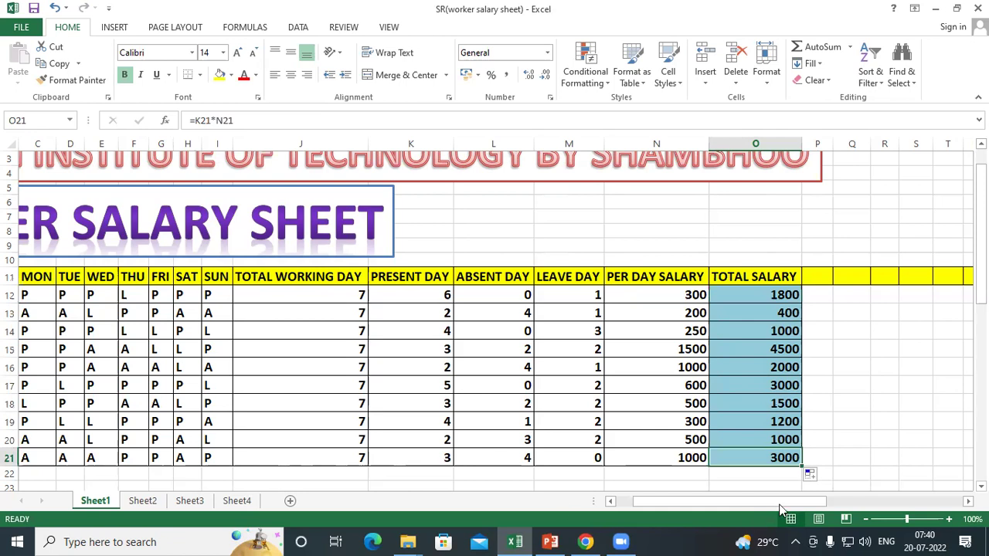
pyautogui.moveTo(739, 505); pyautogui.dragTo(626, 472)
pyautogui.click(515, 309)
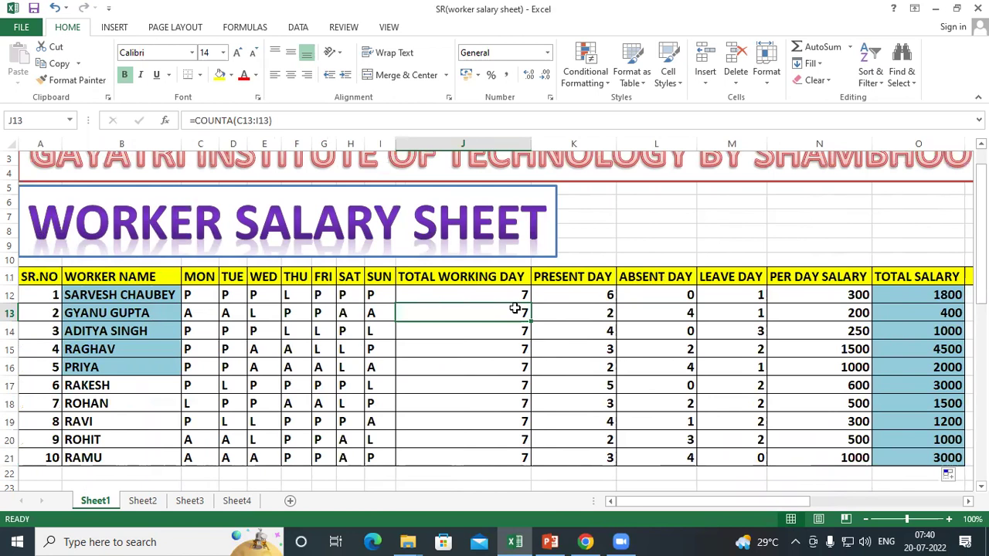
pyautogui.moveTo(916, 294); pyautogui.dragTo(903, 456)
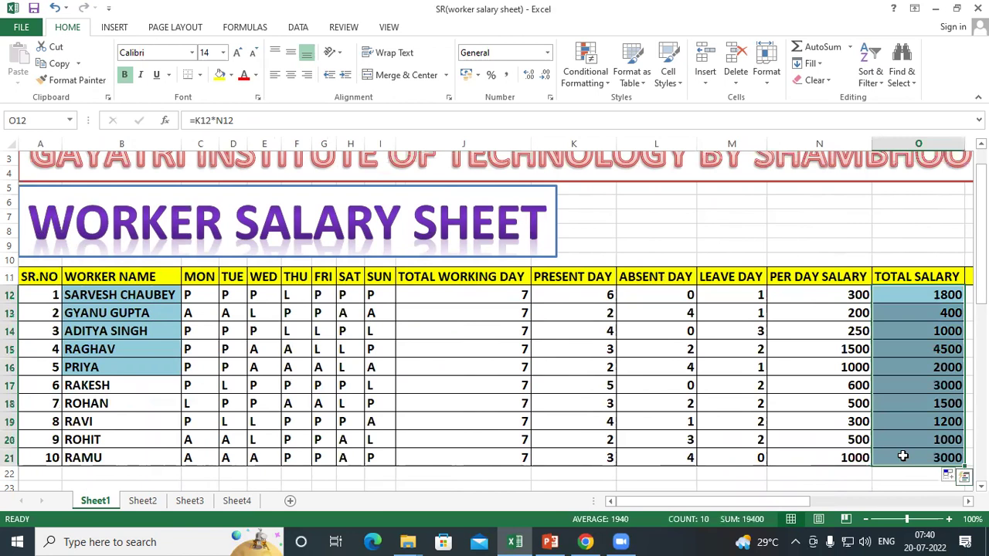
# Clear O12:O21 and re-enter =K12*N12 in O12
pyautogui.press('Delete')
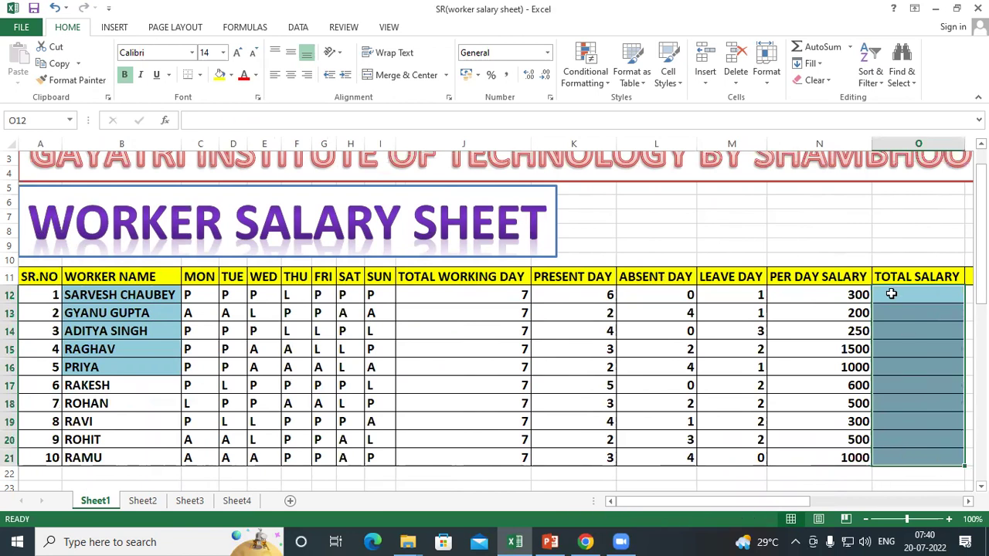
pyautogui.click(892, 295)
pyautogui.write('=')
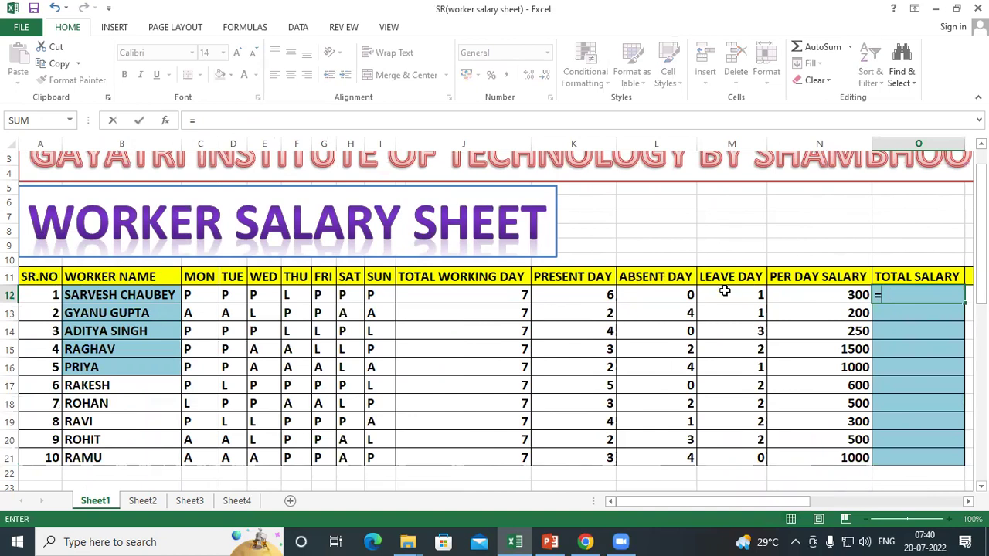
pyautogui.click(562, 296)
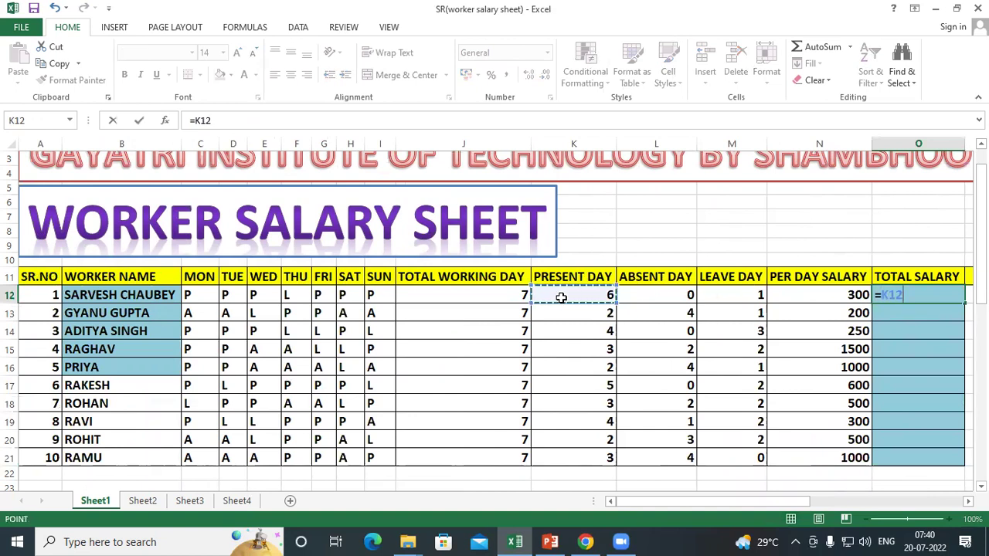
pyautogui.write('*')
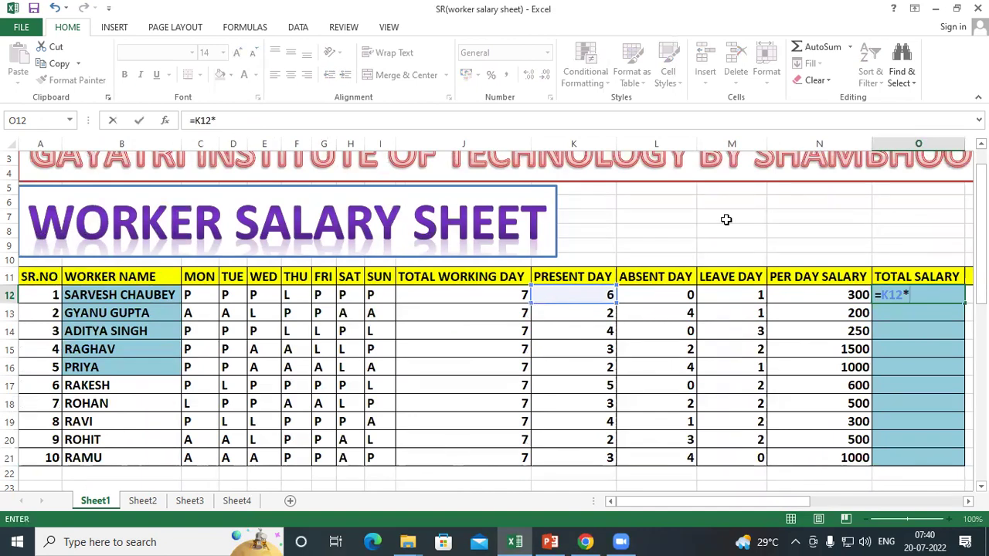
pyautogui.click(827, 295)
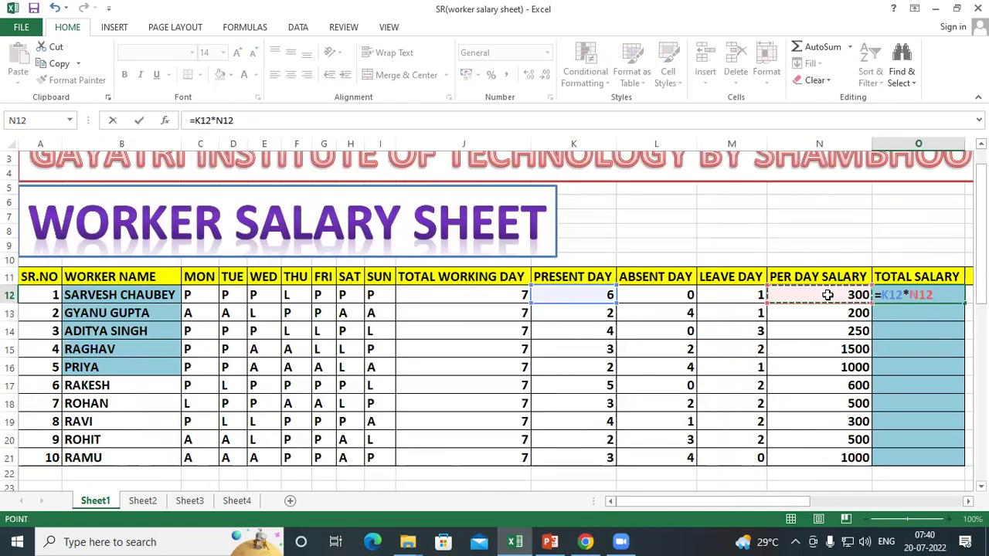
pyautogui.press('Return')
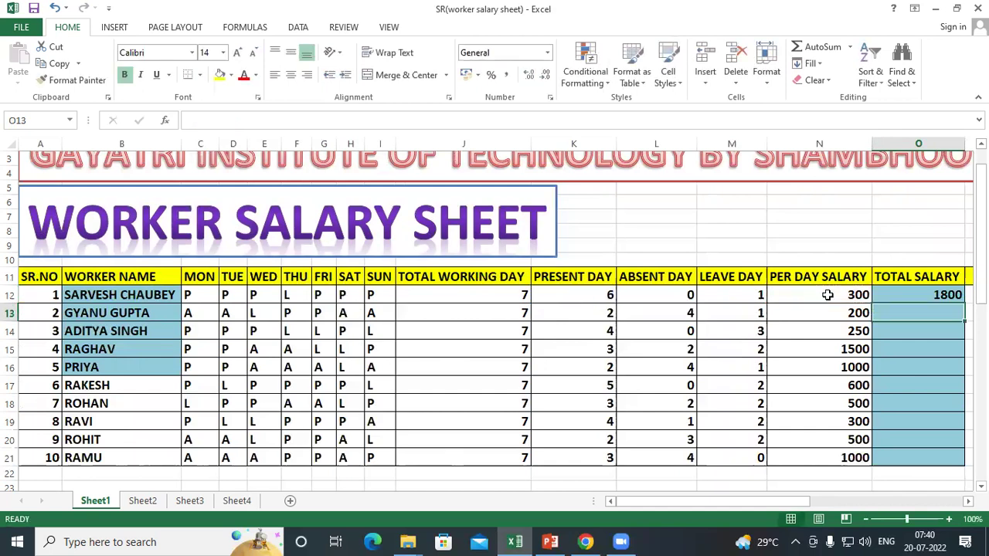
pyautogui.click(939, 295)
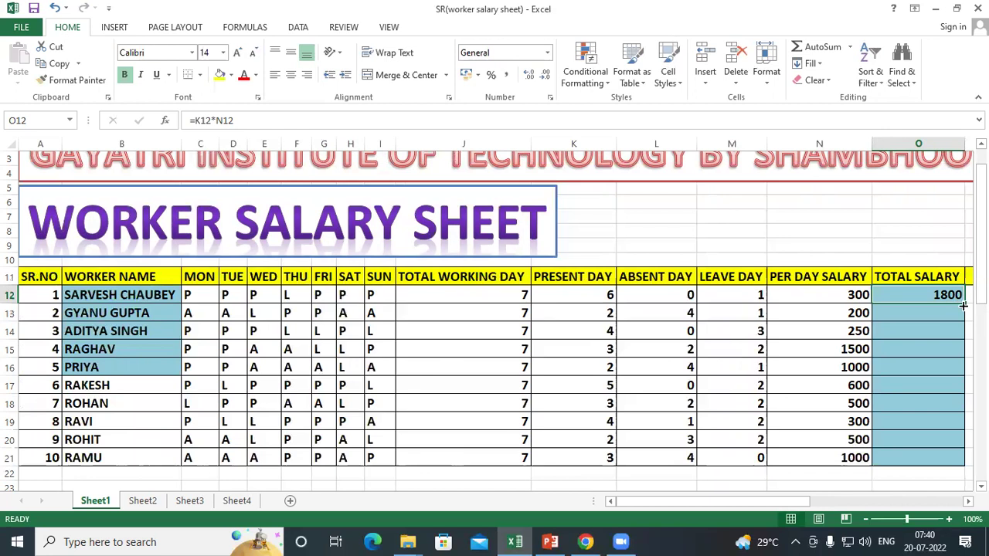
# Fill the =K12*N12 formula down to O21 so each row multiplies present days by per-day salary
pyautogui.moveTo(963, 306)
pyautogui.mouseDown()
pyautogui.moveTo(823, 442)
pyautogui.moveTo(818, 468)
pyautogui.mouseUp()
pyautogui.click(780, 363)
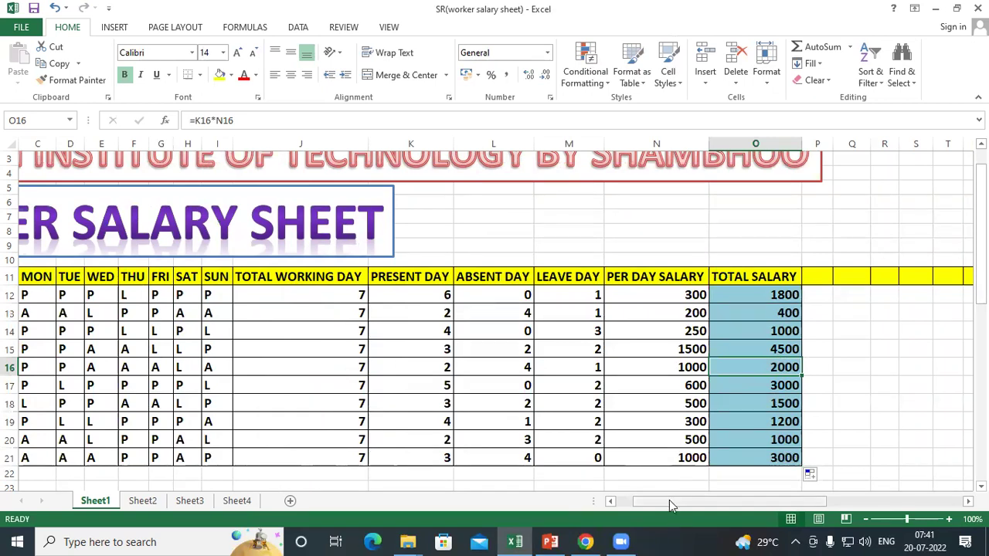
pyautogui.moveTo(668, 500); pyautogui.dragTo(654, 500)
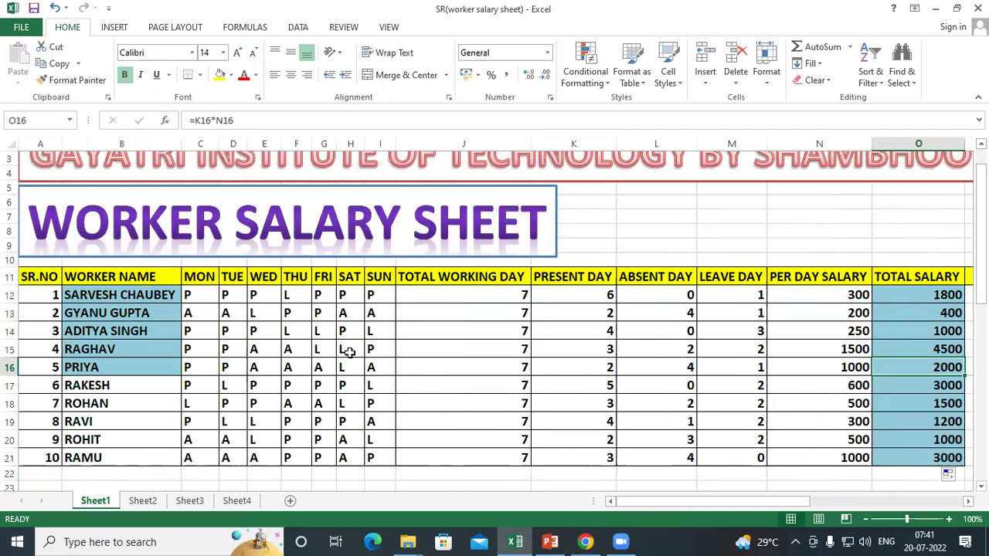
# Copy the SR.NO and WORKER NAME columns A11:B21
pyautogui.click(34, 280)
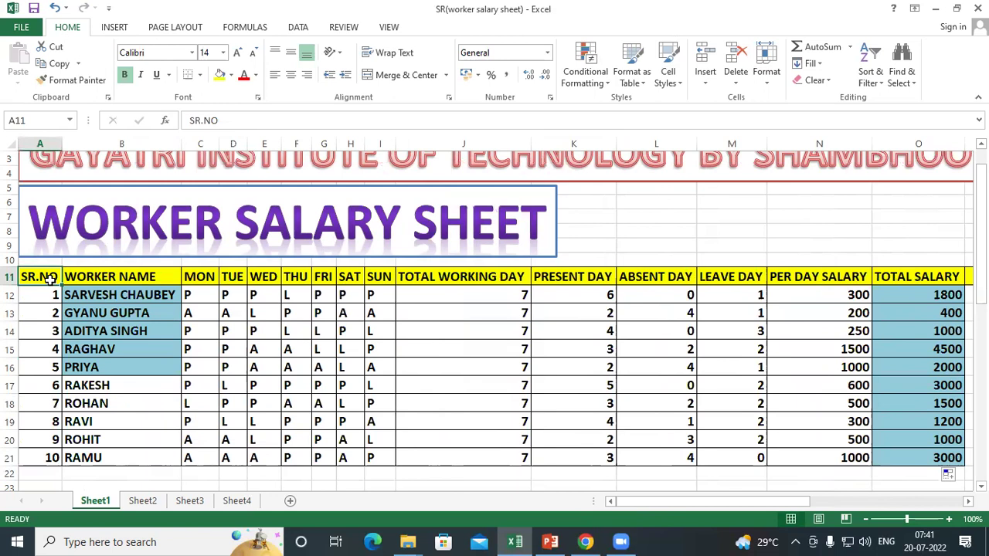
pyautogui.moveTo(49, 279); pyautogui.dragTo(145, 437)
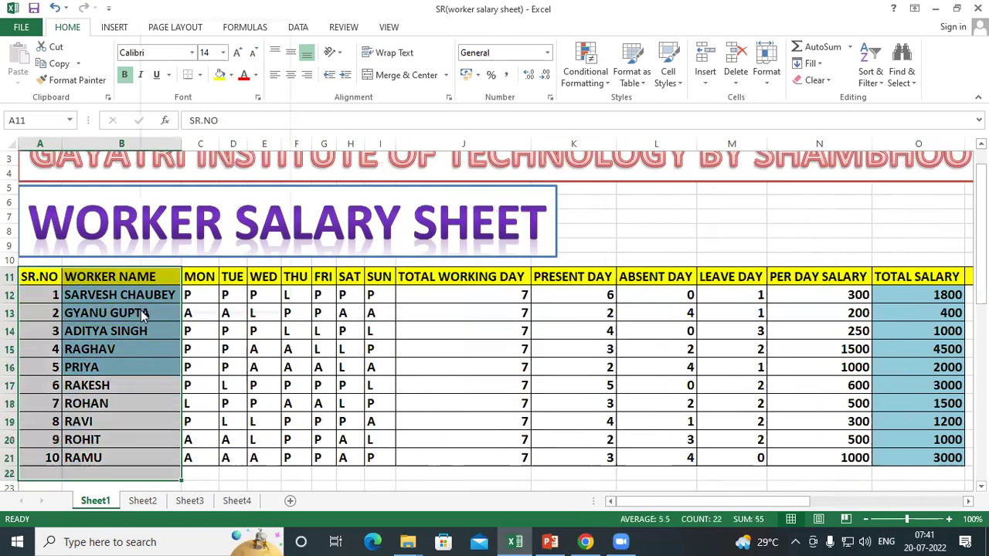
pyautogui.rightClick(141, 314)
pyautogui.click(174, 50)
pyautogui.scroll(-5, 190, 313)
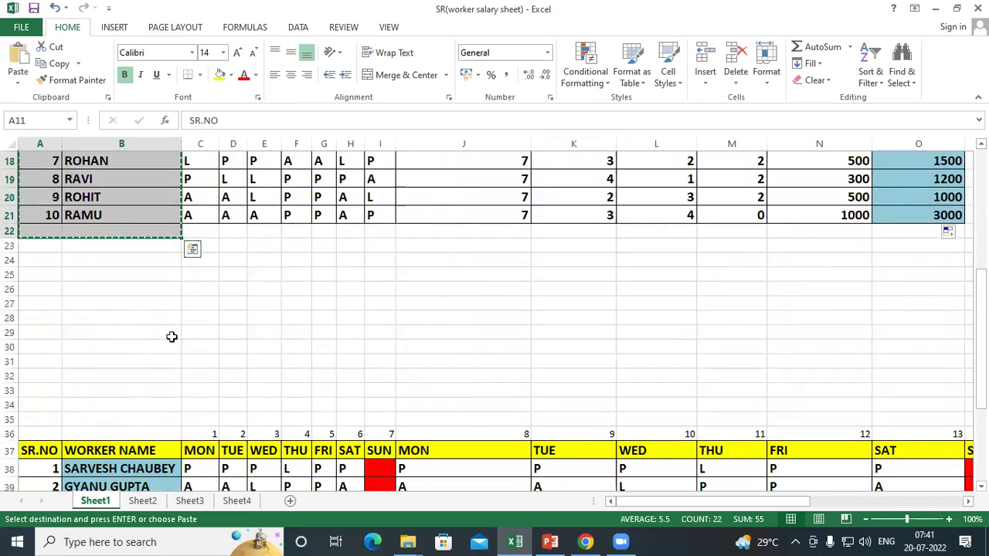
pyautogui.scroll(-4, 112, 326)
pyautogui.scroll(3, 84, 286)
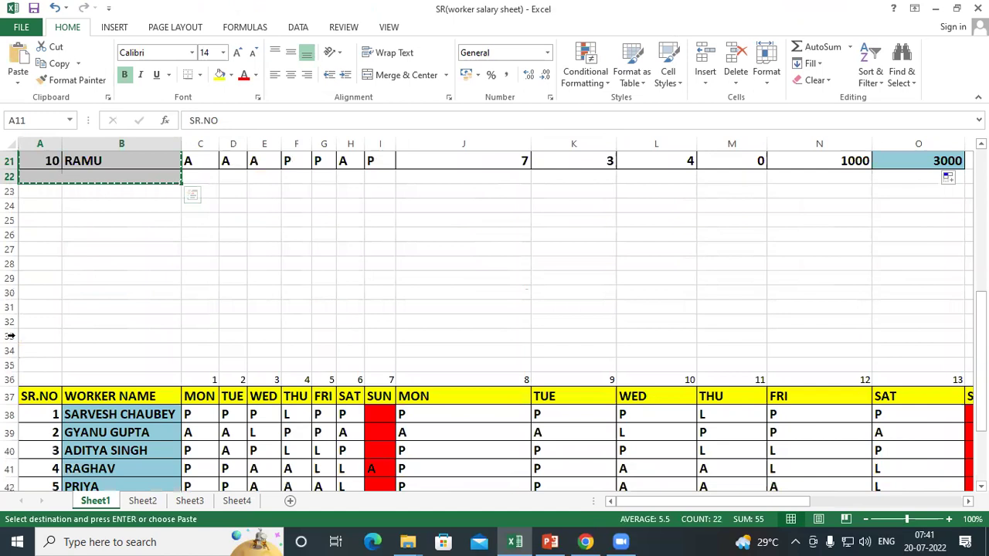
# Insert blank rows 25 through 32 above the attendance table, undoing a misplaced insert
pyautogui.moveTo(9, 264); pyautogui.dragTo(12, 383)
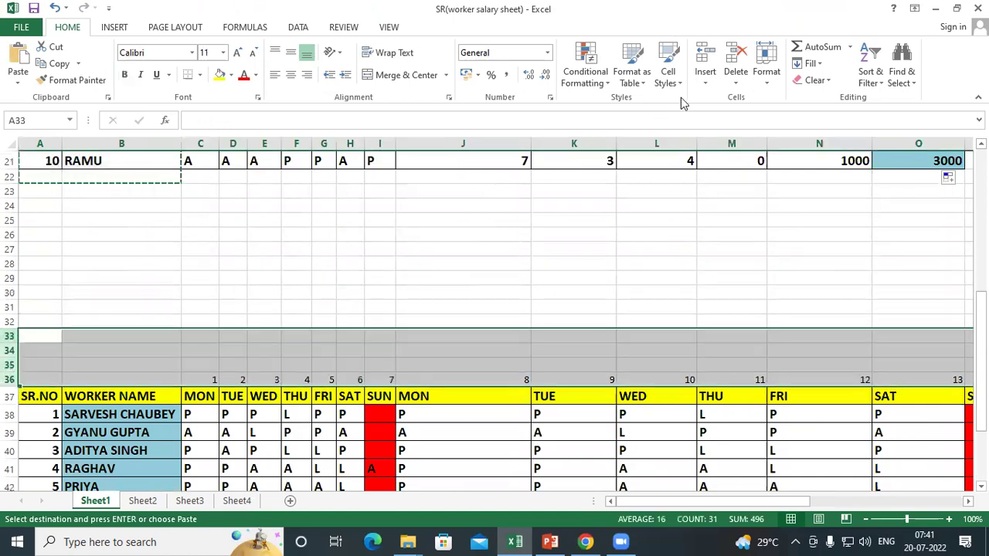
pyautogui.click(701, 61)
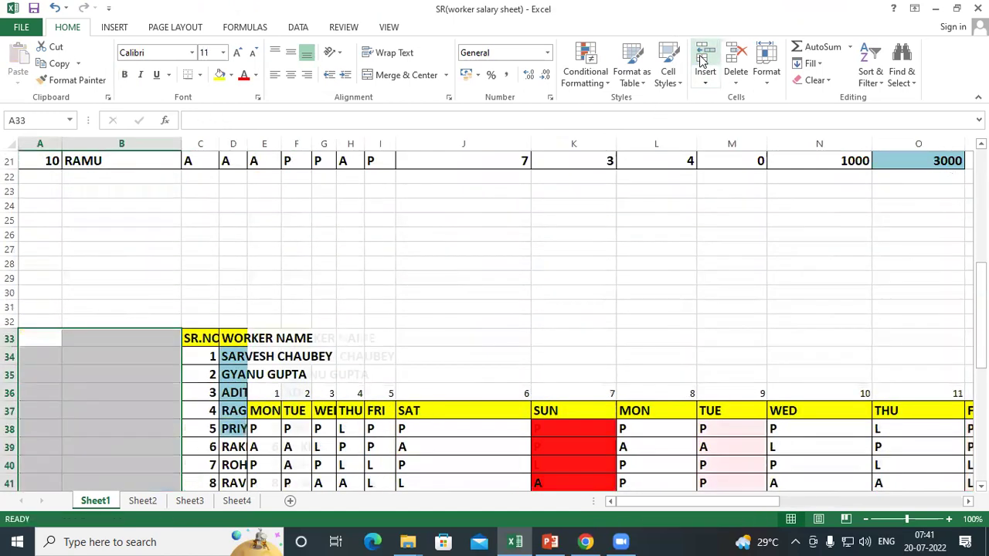
pyautogui.click(701, 60)
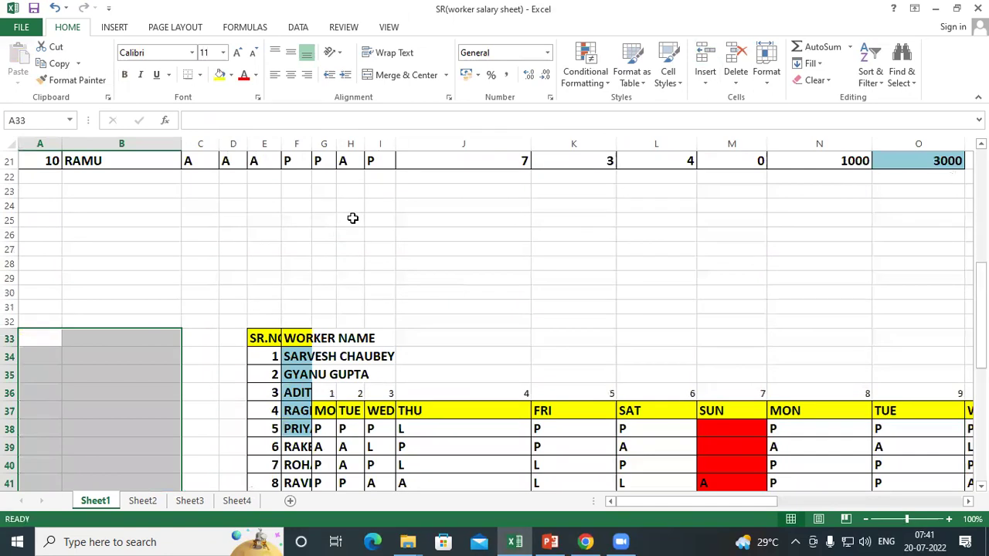
pyautogui.hotkey('ctrl', 'z')
pyautogui.hotkey('ctrl', 'z')
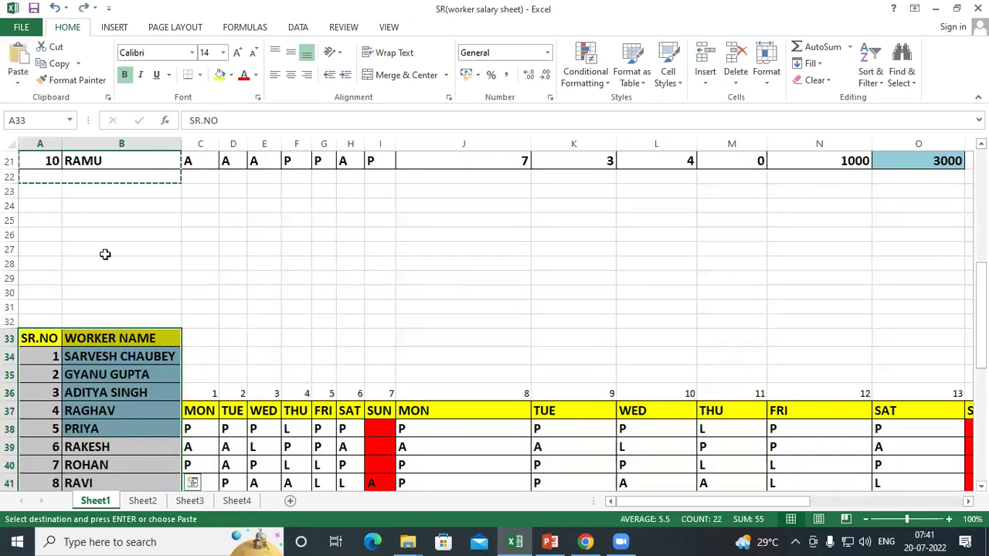
pyautogui.click(103, 254)
pyautogui.moveTo(9, 220); pyautogui.dragTo(11, 319)
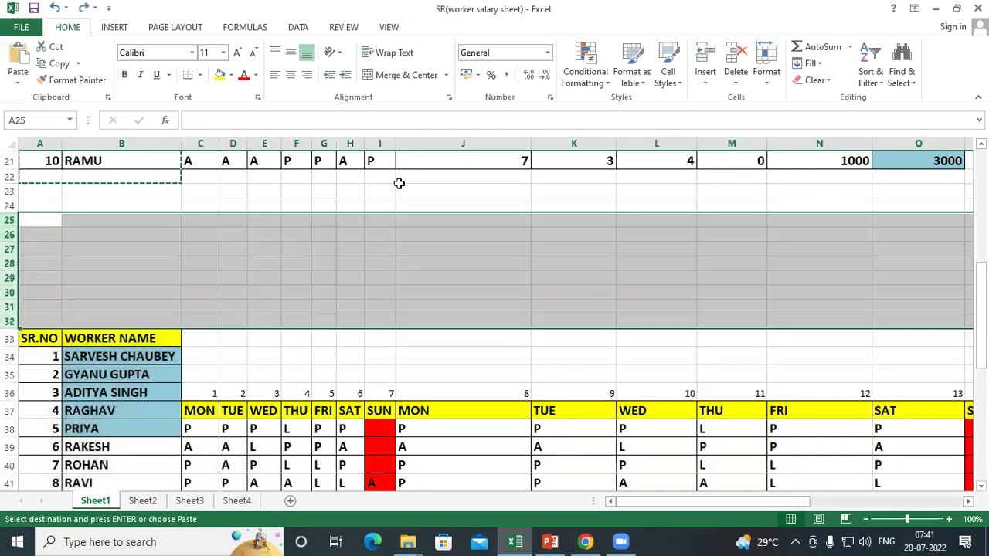
pyautogui.click(701, 62)
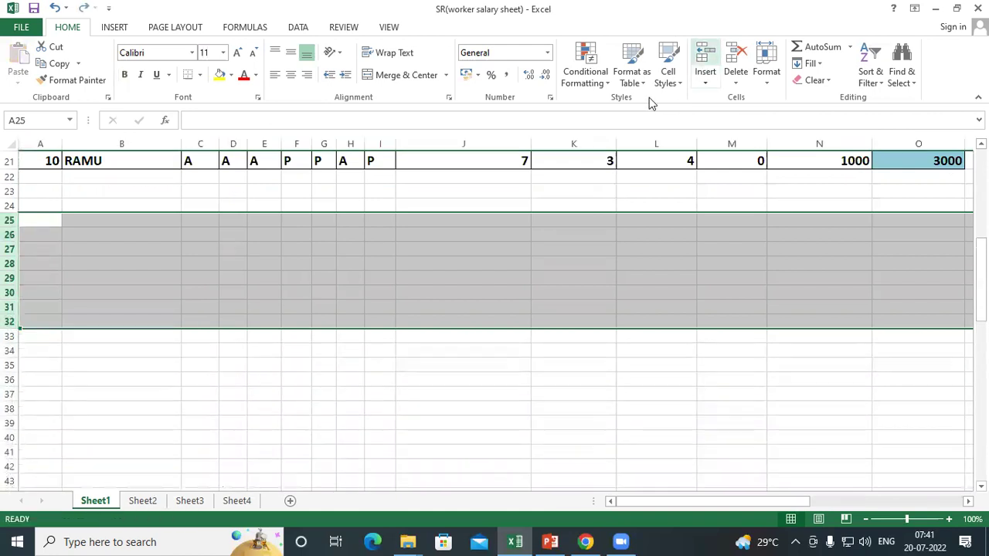
pyautogui.click(41, 224)
pyautogui.scroll(4, 115, 266)
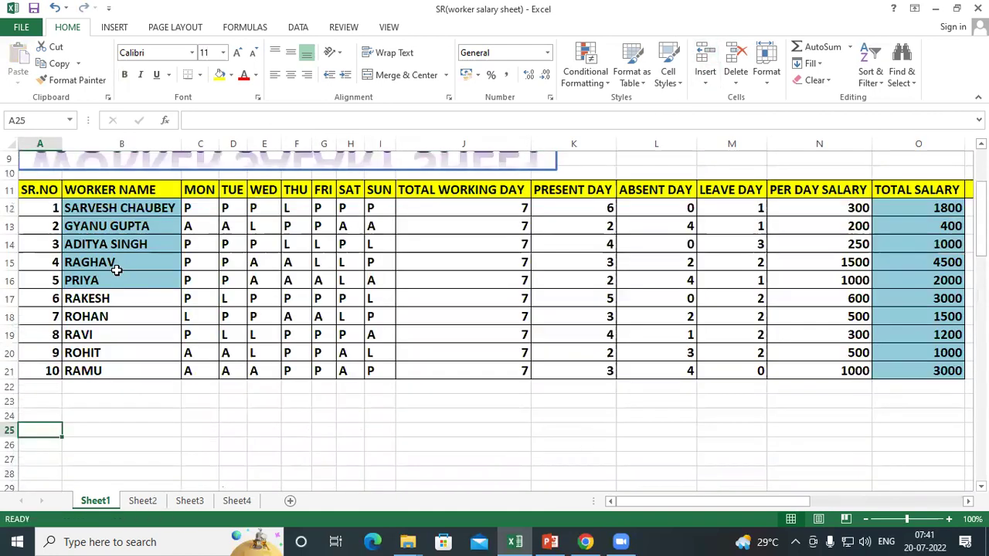
# Copy the worker numbers and names again and paste them at A26:B36 below the salary table
pyautogui.moveTo(47, 189); pyautogui.dragTo(139, 370)
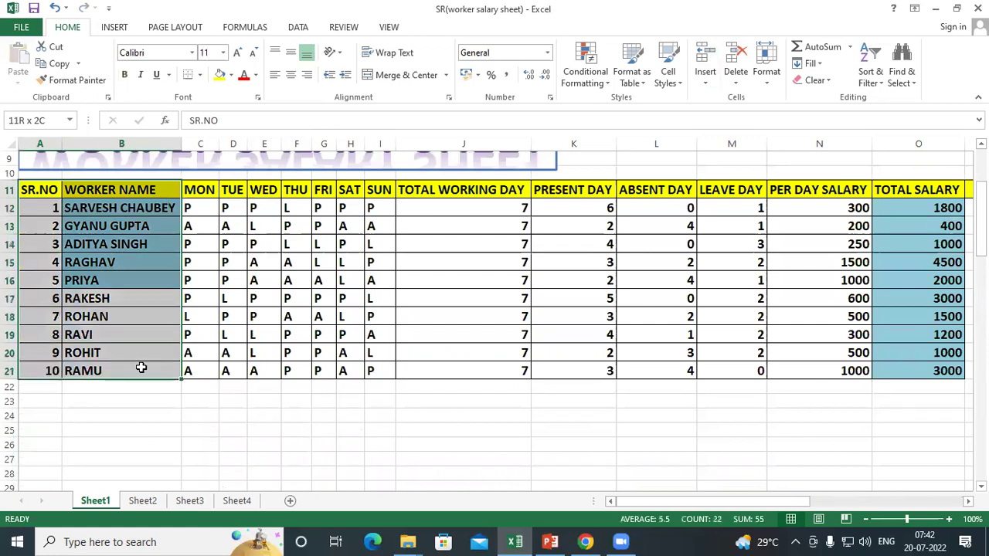
pyautogui.rightClick(121, 189)
pyautogui.click(140, 215)
pyautogui.scroll(-1, 60, 353)
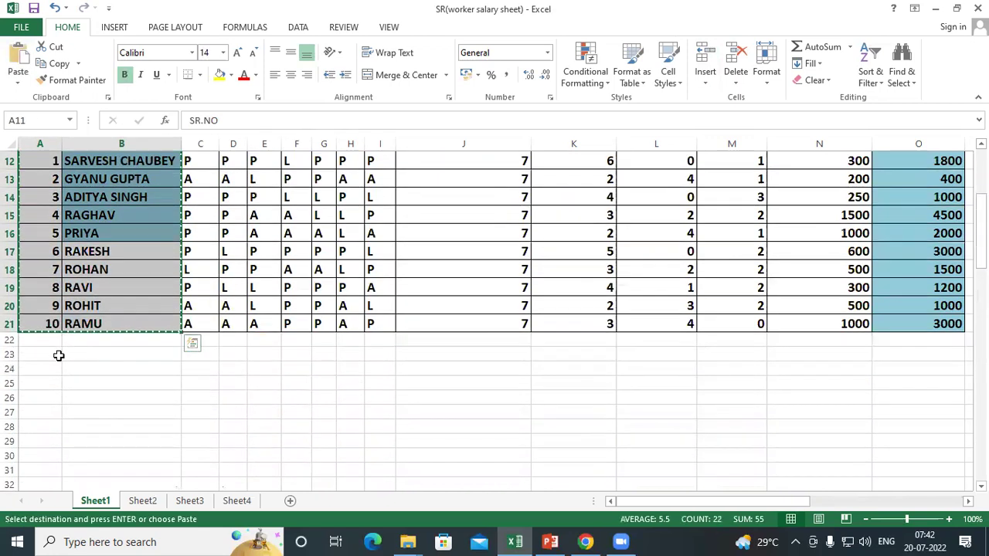
pyautogui.scroll(-2, 42, 304)
pyautogui.moveTo(42, 287); pyautogui.dragTo(43, 261)
pyautogui.rightClick(43, 285)
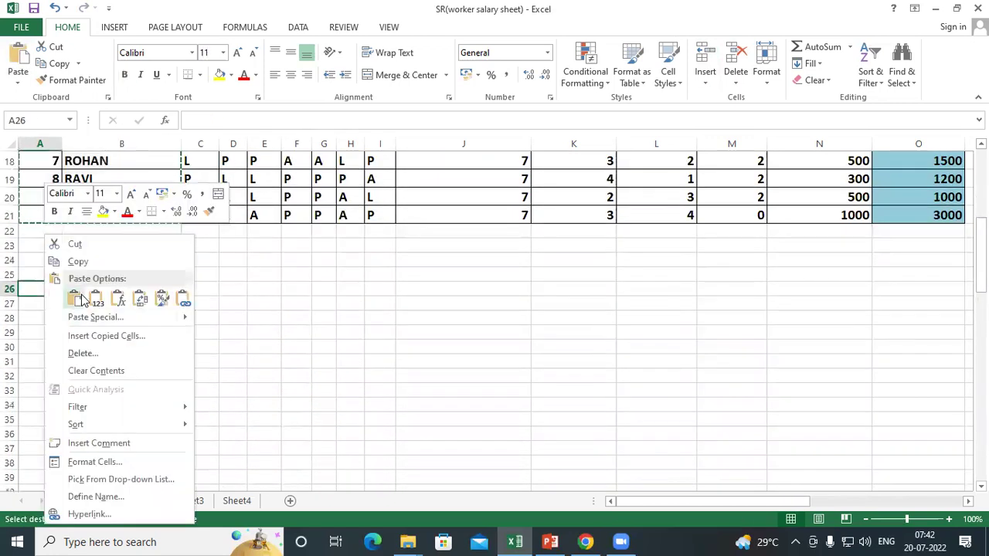
pyautogui.click(80, 297)
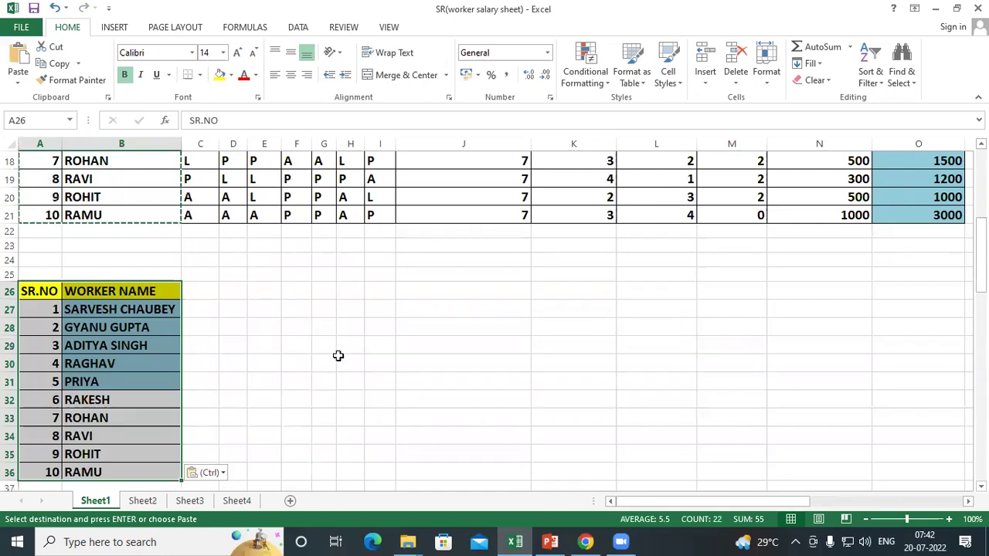
pyautogui.click(197, 259)
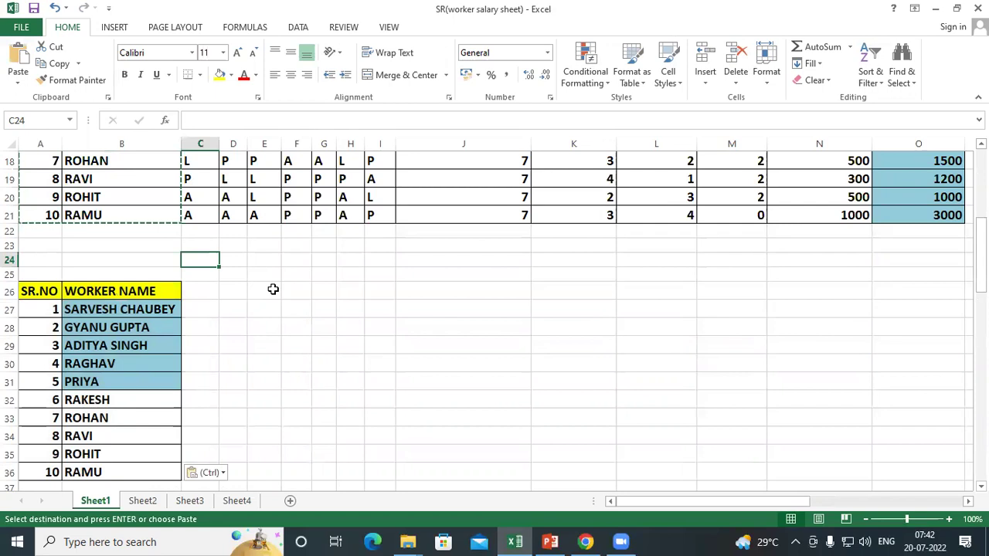
pyautogui.click(926, 539)
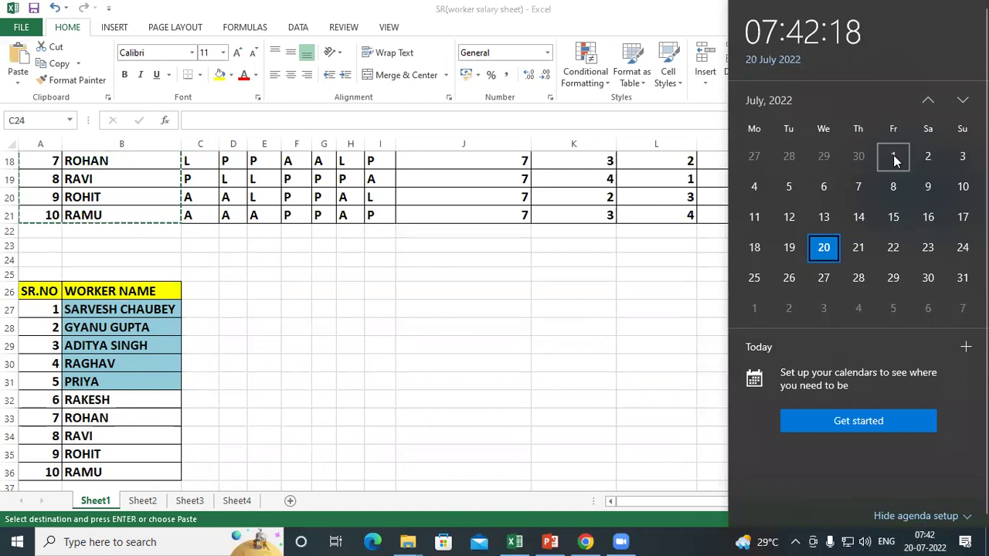
pyautogui.click(218, 296)
# Enter 1 and 2 in C25:D25 and fill the day series across to 30 at AF25
pyautogui.click(203, 272)
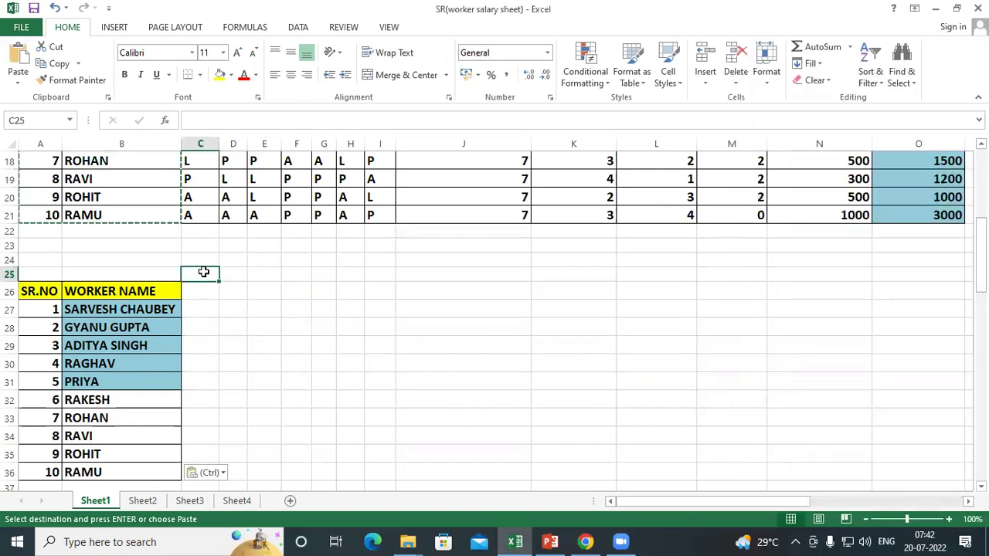
pyautogui.write('1')
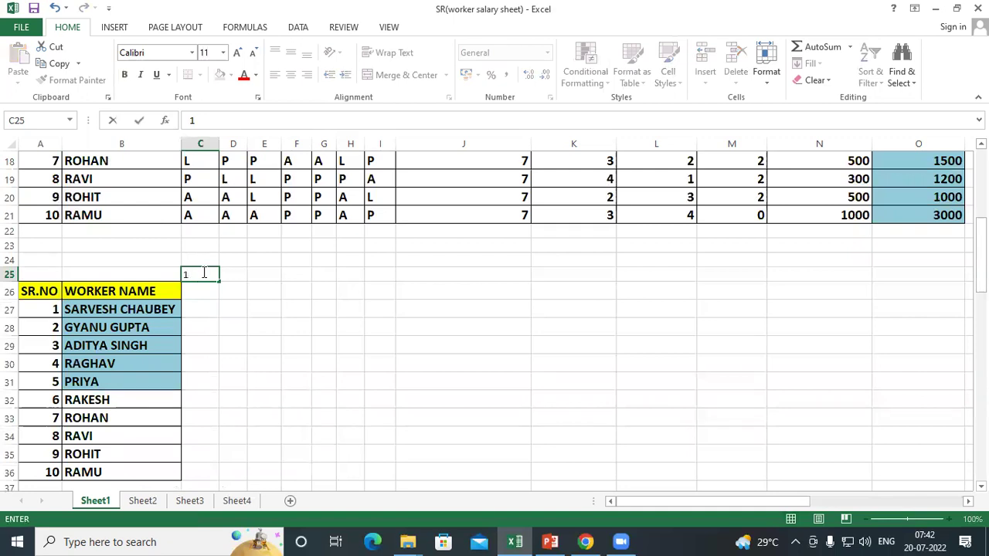
pyautogui.press('Tab')
pyautogui.write('2')
pyautogui.press('Tab')
pyautogui.moveTo(203, 272)
pyautogui.mouseDown()
pyautogui.moveTo(957, 306)
pyautogui.moveTo(952, 288)
pyautogui.moveTo(545, 286)
pyautogui.mouseUp()
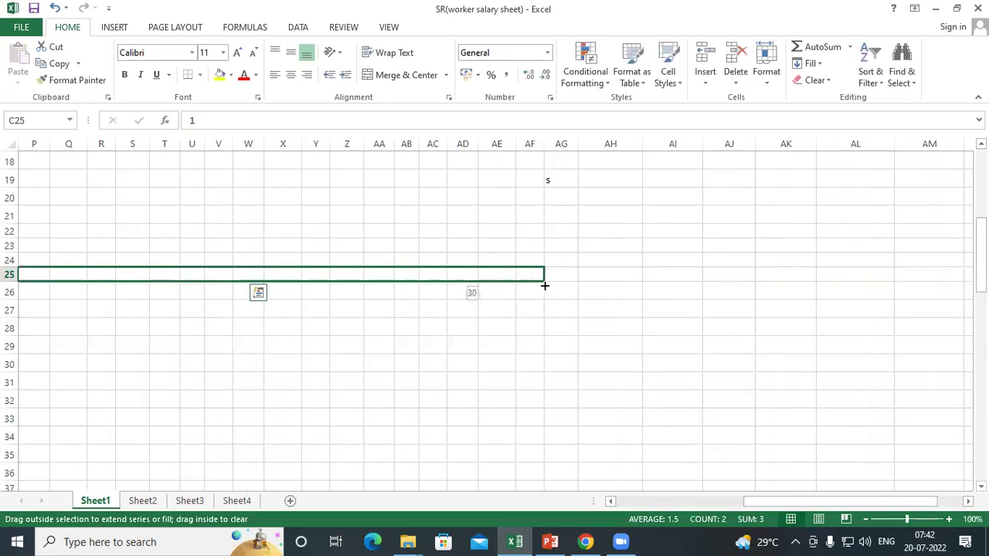
pyautogui.moveTo(546, 286); pyautogui.dragTo(546, 286)
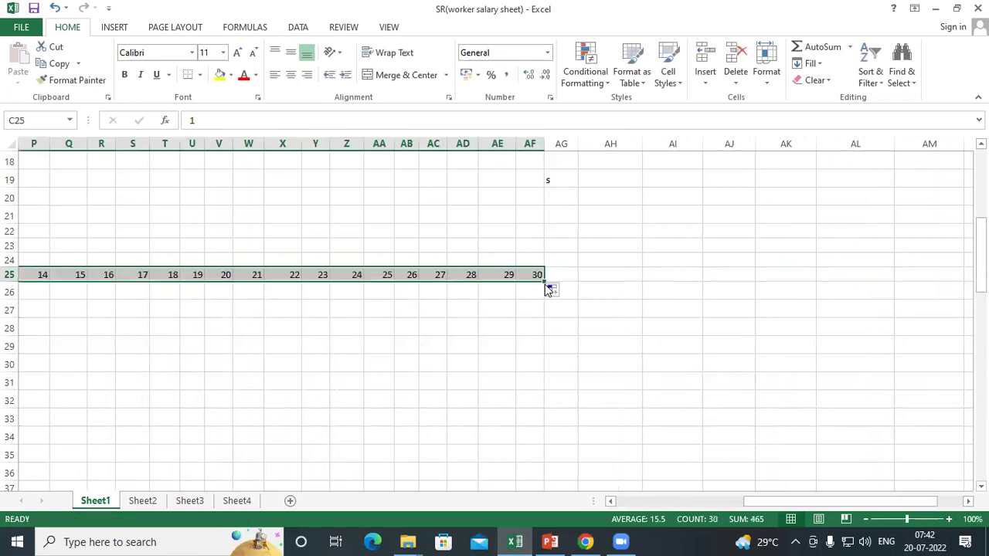
pyautogui.moveTo(772, 500); pyautogui.dragTo(643, 500)
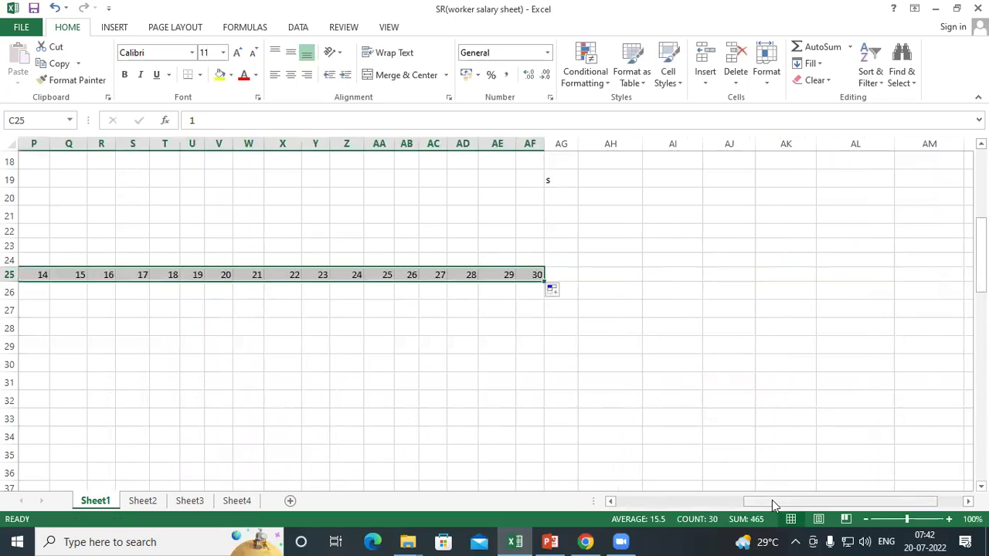
# Type FRI in C26 and fill weekday names across row 26 to day 30
pyautogui.click(200, 291)
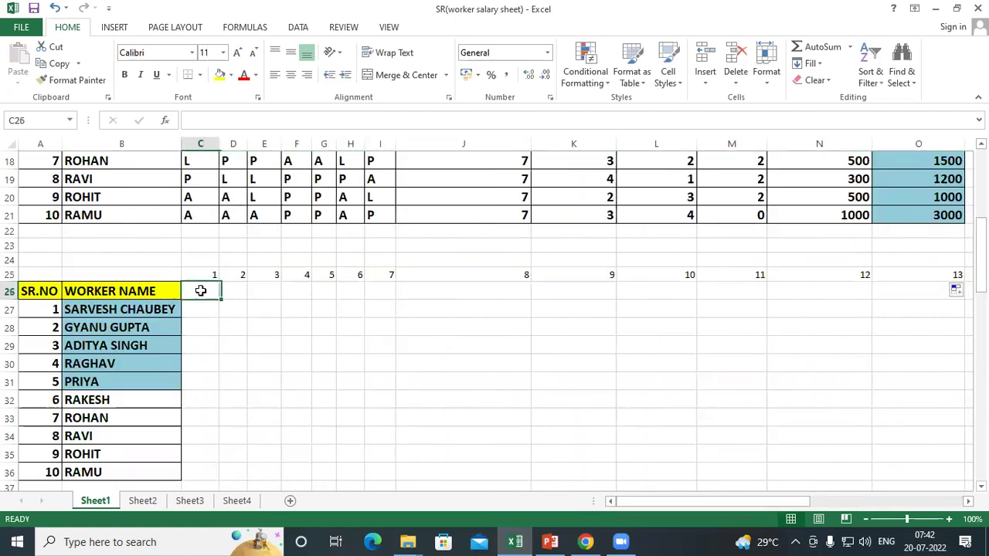
pyautogui.write('FR')
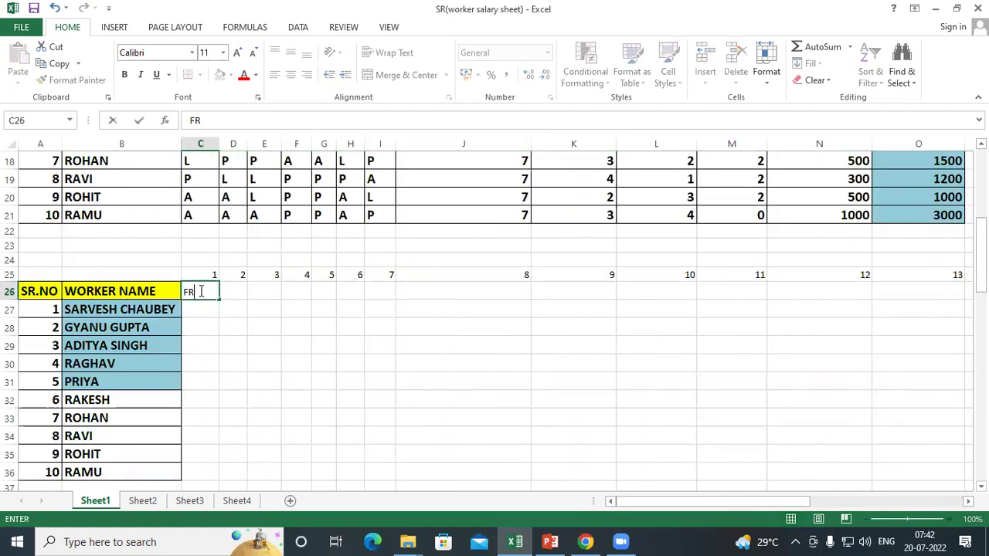
pyautogui.press('Return')
pyautogui.click(202, 291)
pyautogui.moveTo(220, 299)
pyautogui.mouseDown()
pyautogui.moveTo(946, 316)
pyautogui.moveTo(894, 306)
pyautogui.mouseUp()
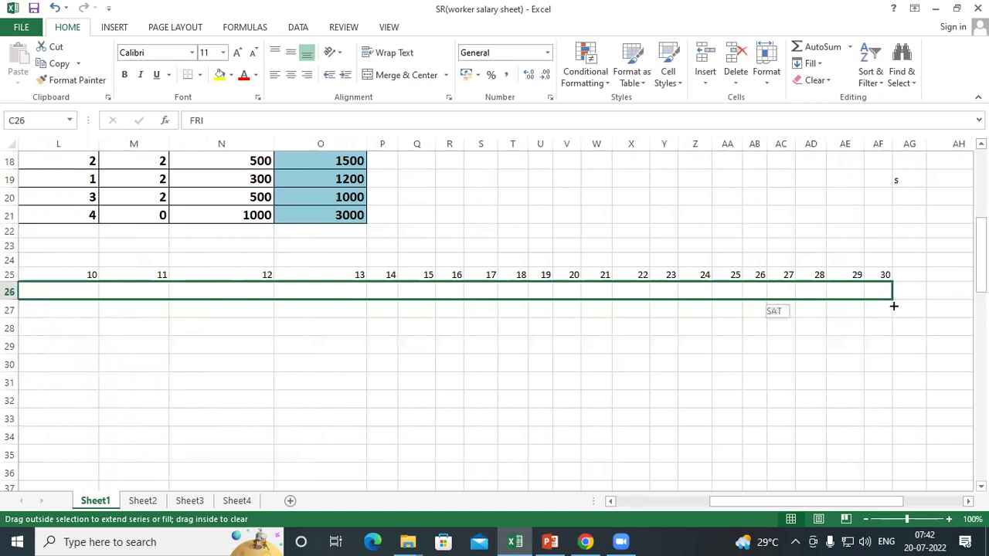
pyautogui.moveTo(894, 306); pyautogui.dragTo(893, 305)
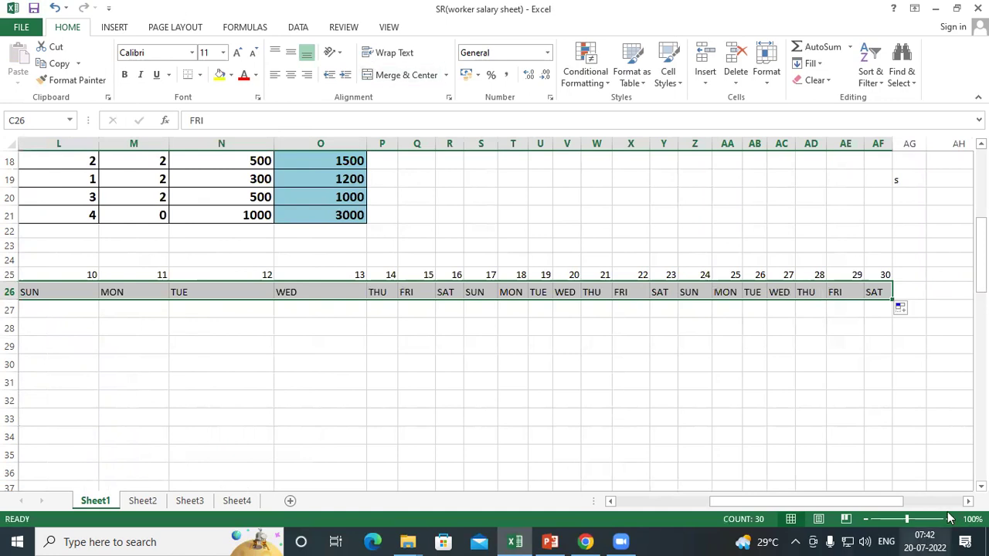
pyautogui.moveTo(807, 501); pyautogui.dragTo(649, 528)
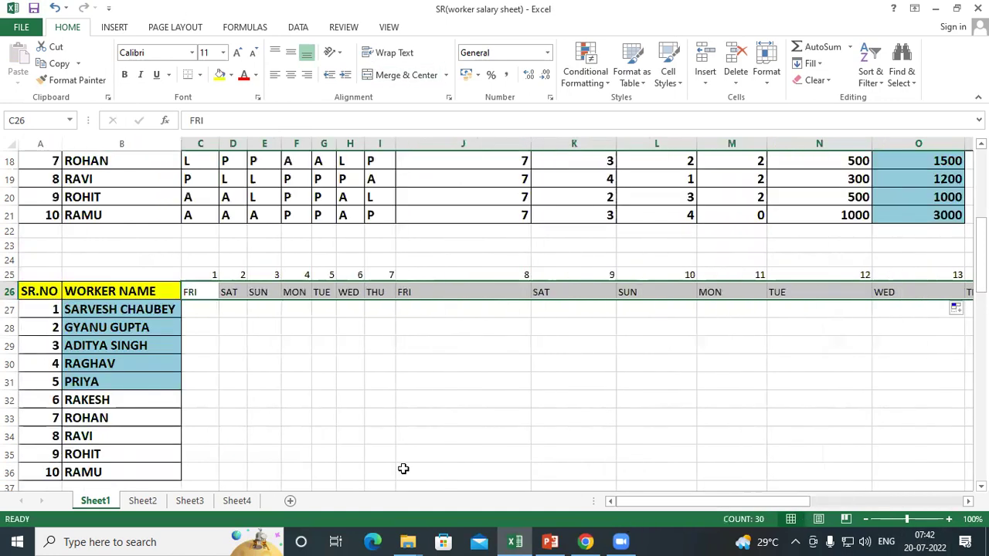
# Apply All Borders to the attendance grid A25:AF39
pyautogui.moveTo(40, 274); pyautogui.dragTo(870, 425)
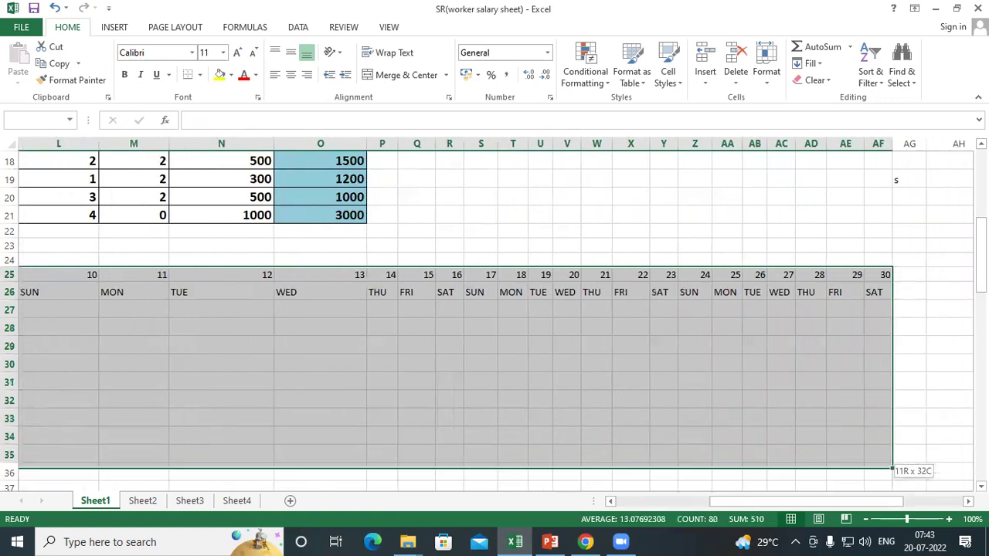
pyautogui.moveTo(871, 425); pyautogui.dragTo(881, 491)
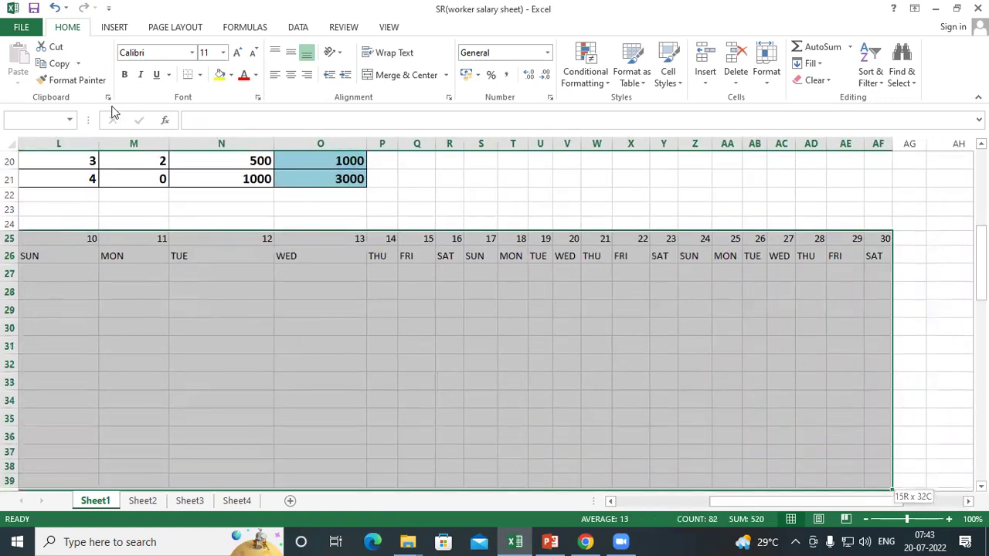
pyautogui.click(199, 75)
pyautogui.click(196, 198)
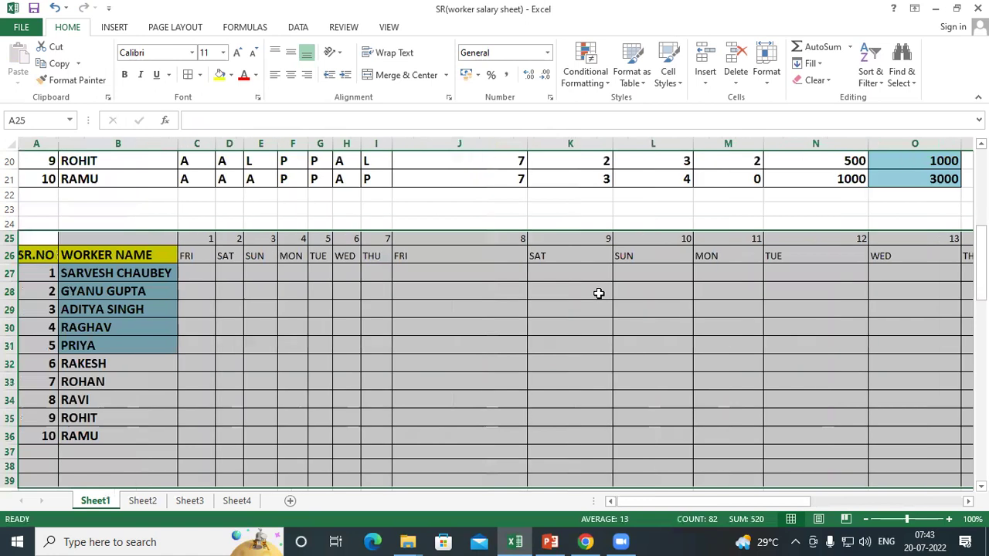
pyautogui.click(718, 293)
pyautogui.moveTo(645, 506); pyautogui.dragTo(807, 505)
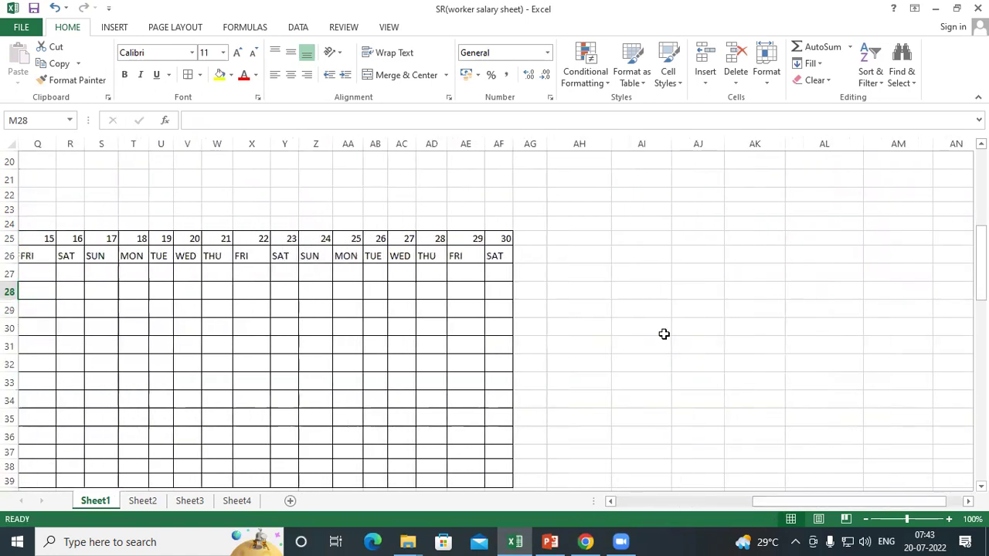
pyautogui.click(533, 240)
pyautogui.scroll(5, 529, 279)
pyautogui.scroll(2, 484, 280)
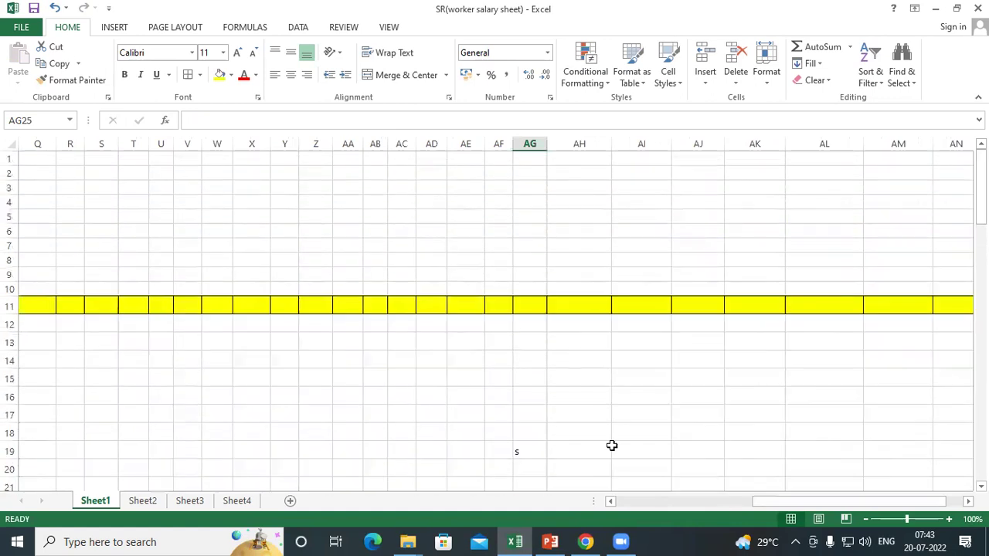
pyautogui.moveTo(769, 504); pyautogui.dragTo(627, 502)
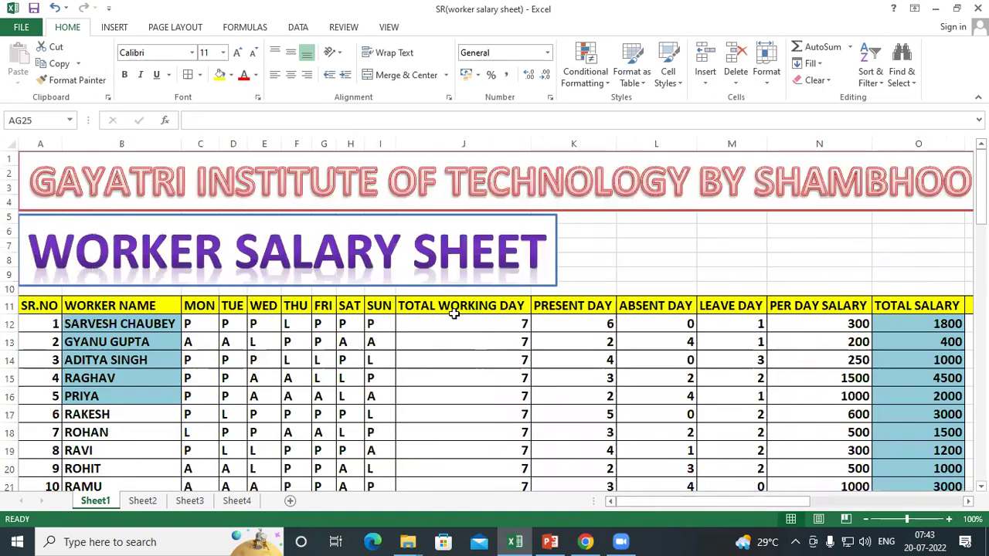
# Copy the TOTAL WORKING DAY to TOTAL SALARY headers from J11:O11 into AG26:AL26
pyautogui.moveTo(446, 306); pyautogui.dragTo(921, 317)
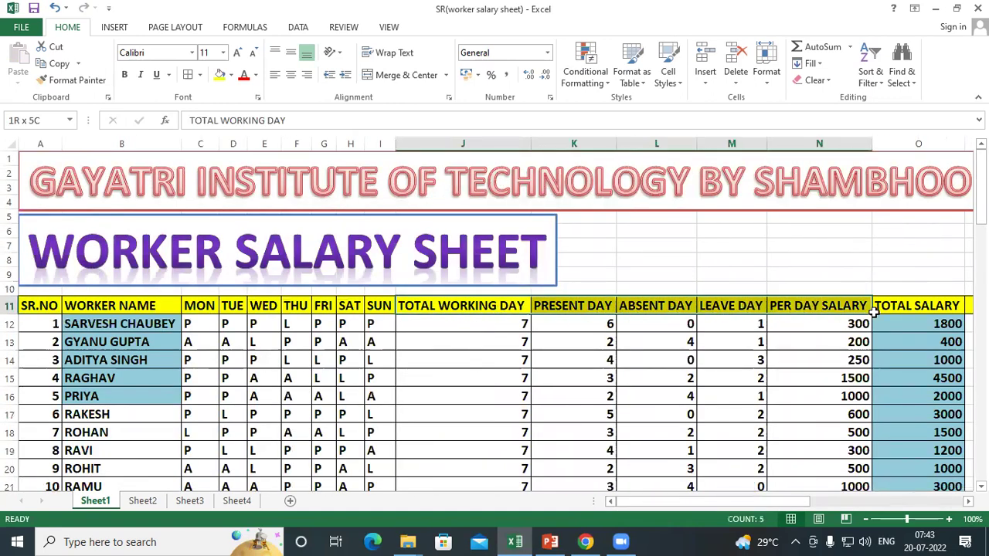
pyautogui.rightClick(921, 315)
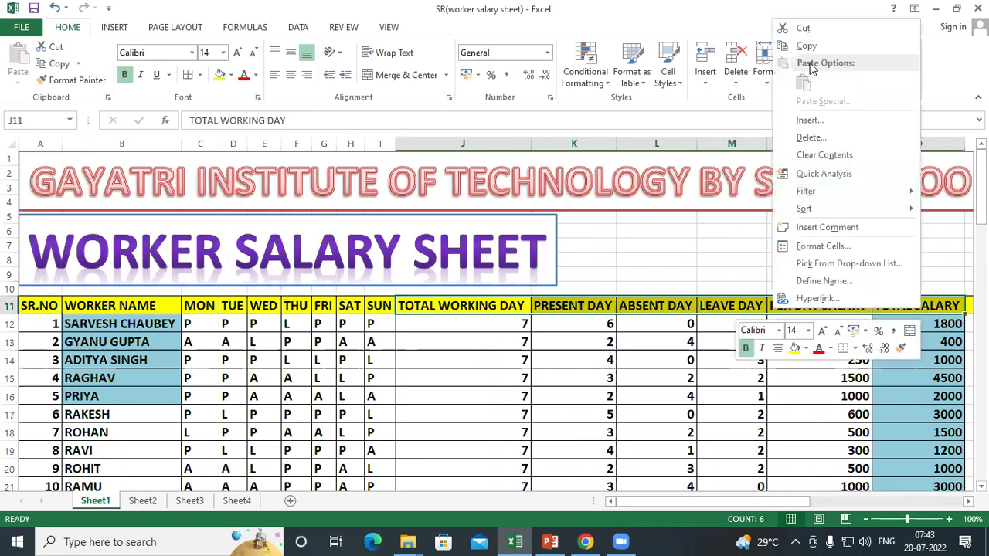
pyautogui.click(806, 46)
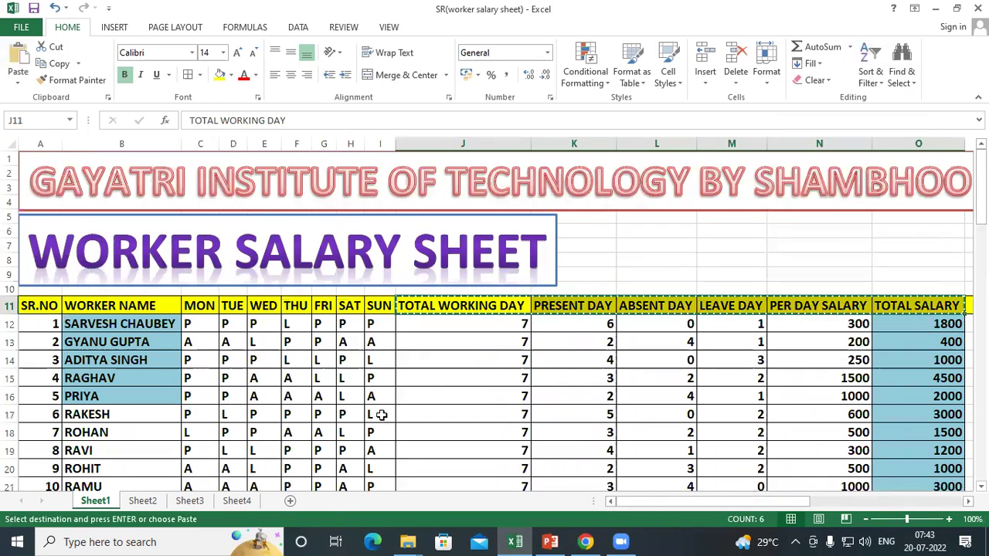
pyautogui.scroll(-3, 371, 412)
pyautogui.scroll(-3, 367, 413)
pyautogui.moveTo(690, 502); pyautogui.dragTo(849, 496)
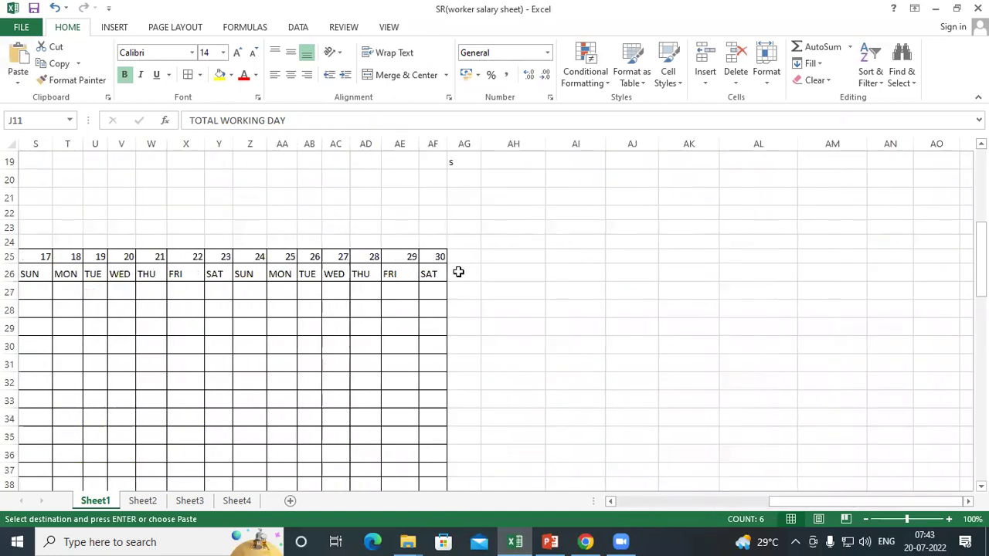
pyautogui.click(458, 272)
pyautogui.rightClick(458, 272)
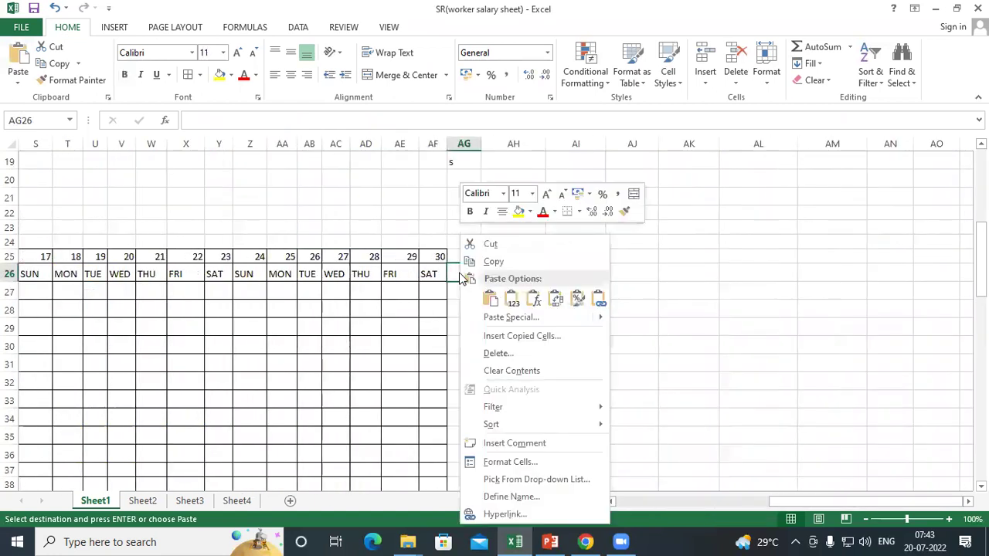
pyautogui.click(491, 299)
# Autofit the columns holding the pasted headers so the text fits
pyautogui.moveTo(463, 164); pyautogui.dragTo(718, 463)
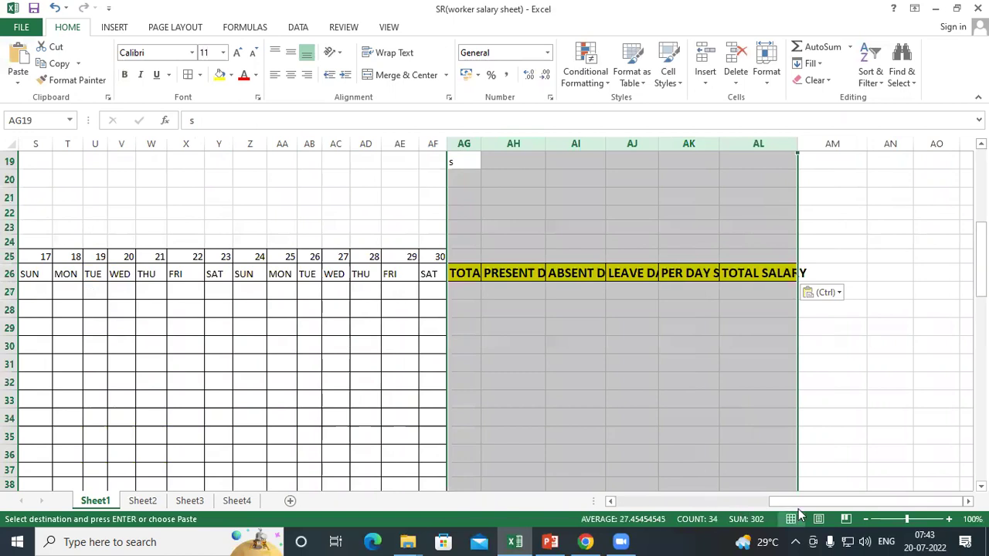
pyautogui.moveTo(803, 501); pyautogui.dragTo(633, 506)
pyautogui.moveTo(41, 143)
pyautogui.mouseDown()
pyautogui.moveTo(868, 143)
pyautogui.moveTo(787, 291)
pyautogui.mouseUp()
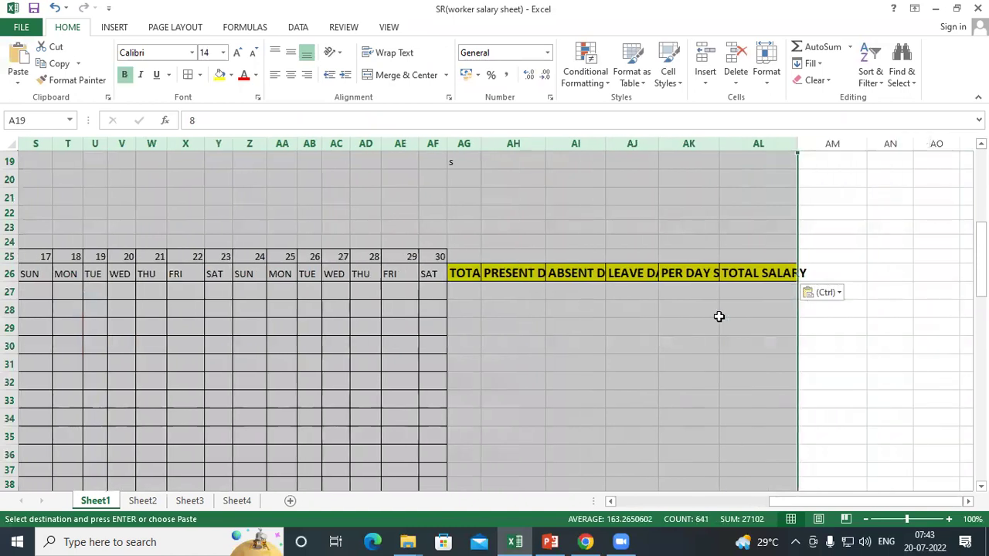
pyautogui.doubleClick(300, 143)
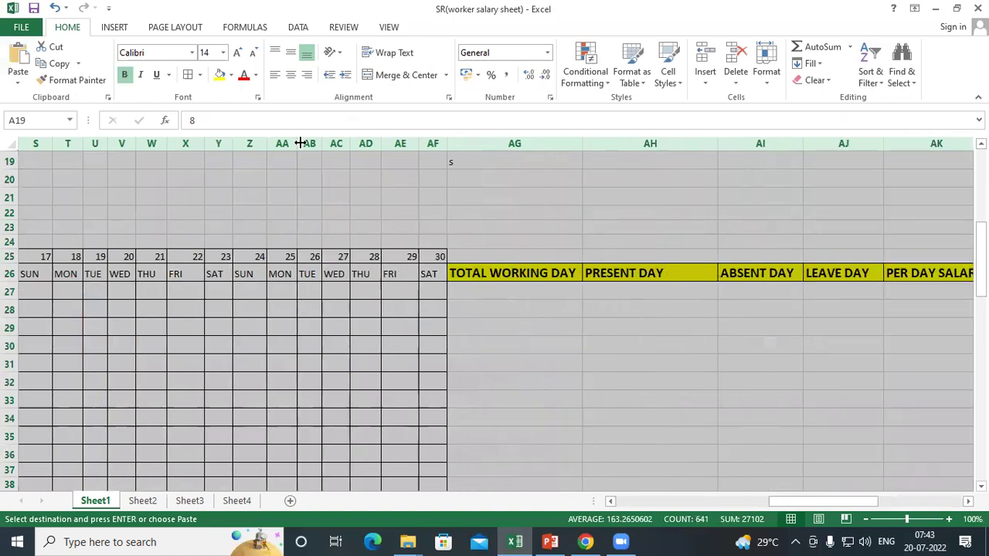
pyautogui.moveTo(710, 504); pyautogui.dragTo(560, 503)
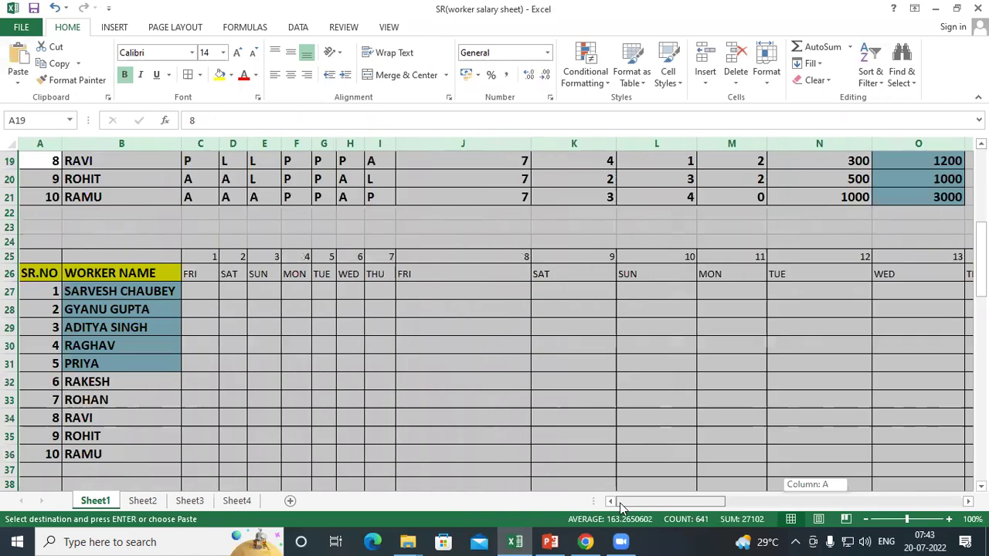
pyautogui.click(485, 323)
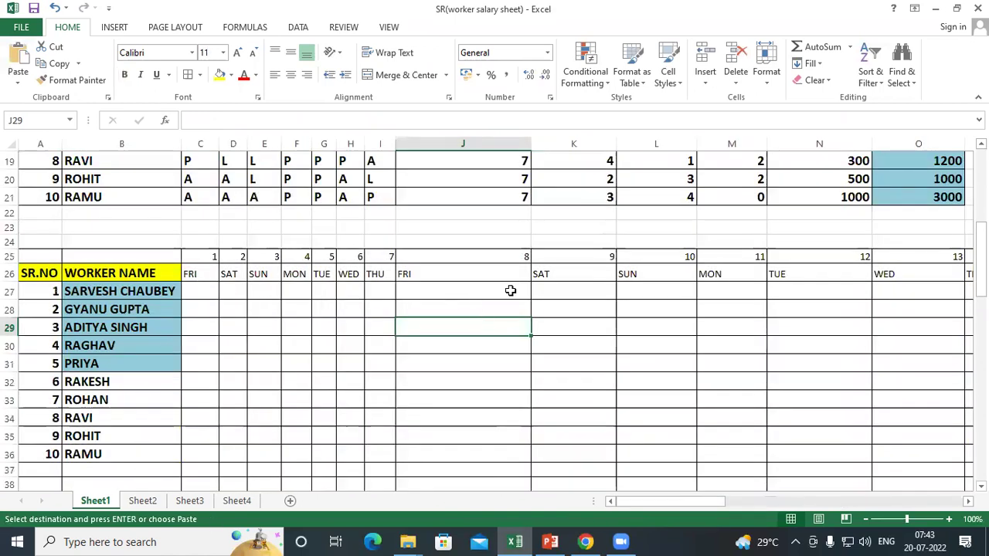
# Select the weekly P/A/L entries in C12:I21 to copy them
pyautogui.scroll(3, 386, 338)
pyautogui.moveTo(195, 193)
pyautogui.mouseDown()
pyautogui.moveTo(319, 244)
pyautogui.moveTo(380, 352)
pyautogui.mouseUp()
pyautogui.rightClick(360, 235)
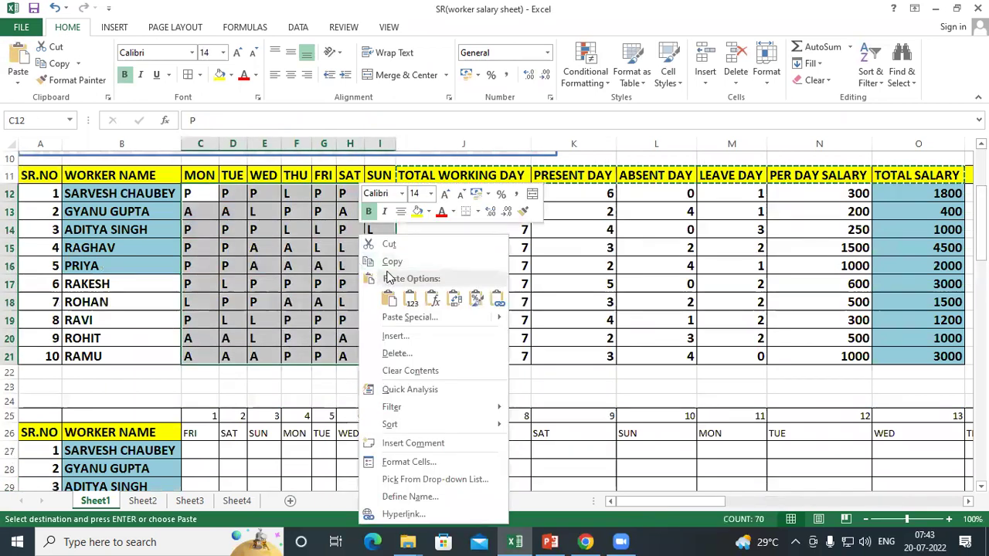
pyautogui.scroll(-4, 324, 402)
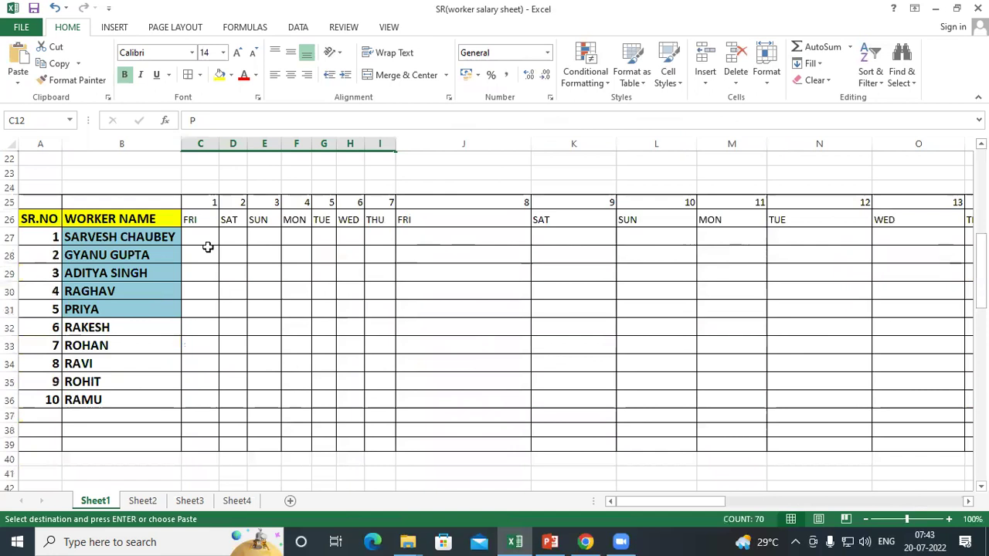
# Paste the weekly P/A/L marks into C27 and extend them across all 30 days to column AF
pyautogui.click(207, 244)
pyautogui.rightClick(207, 244)
pyautogui.click(236, 298)
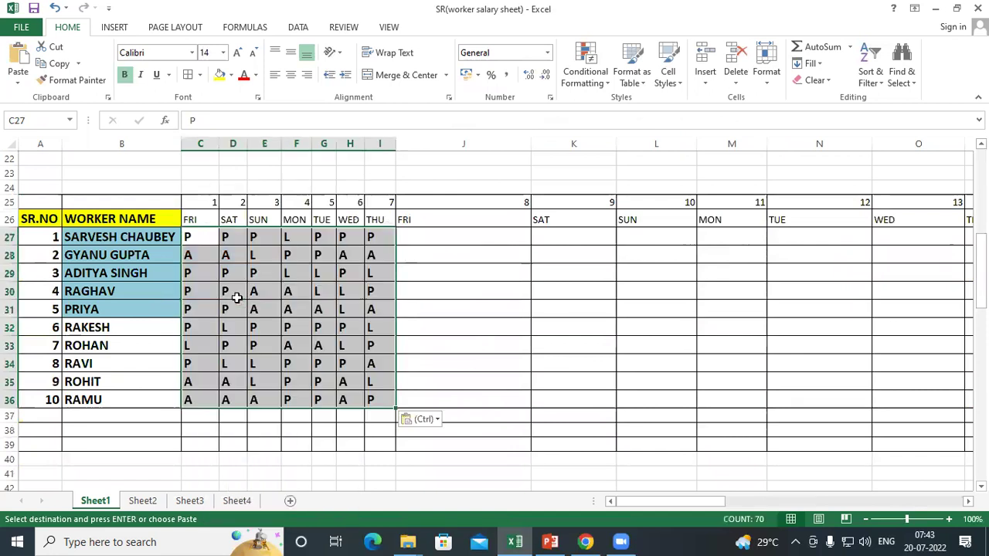
pyautogui.moveTo(427, 402)
pyautogui.mouseDown()
pyautogui.moveTo(867, 402)
pyautogui.moveTo(301, 421)
pyautogui.mouseUp()
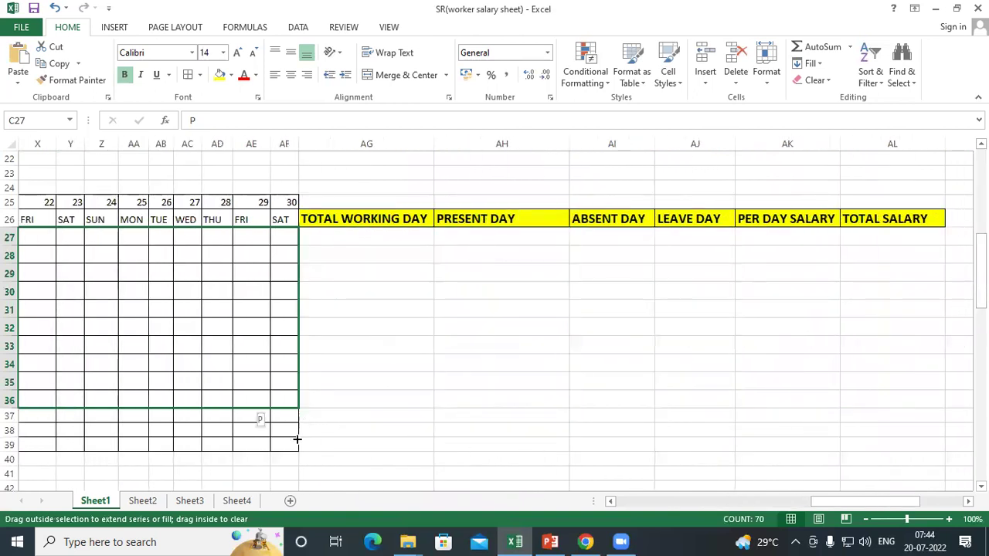
pyautogui.moveTo(298, 413); pyautogui.dragTo(298, 414)
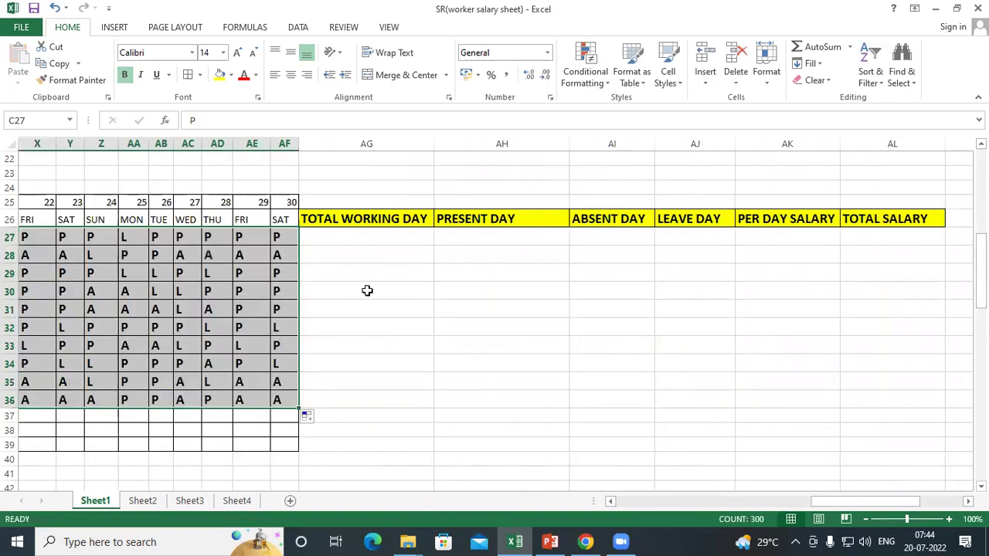
pyautogui.click(367, 291)
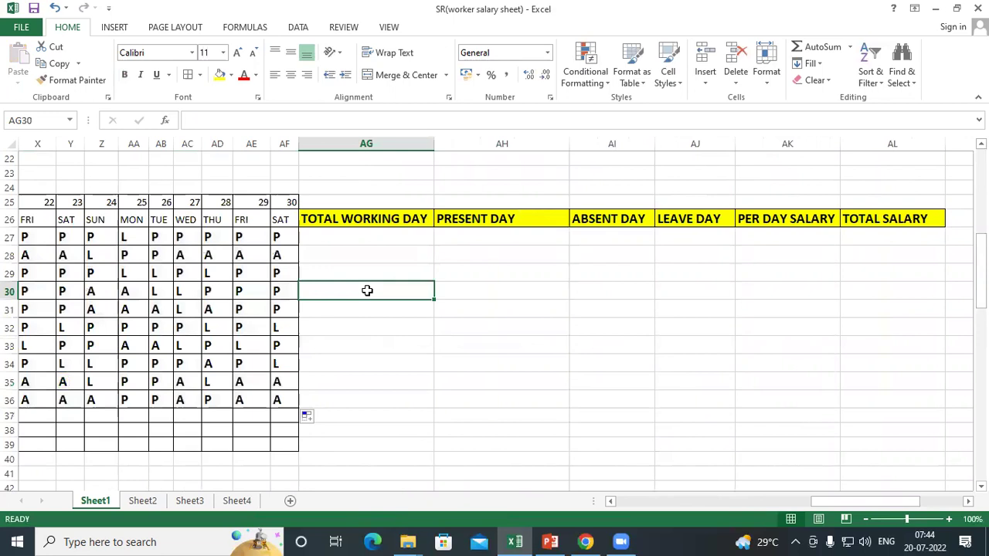
# Review the headers from TOTAL WORKING DAY to TOTAL SALARY, then select AG27
pyautogui.click(337, 219)
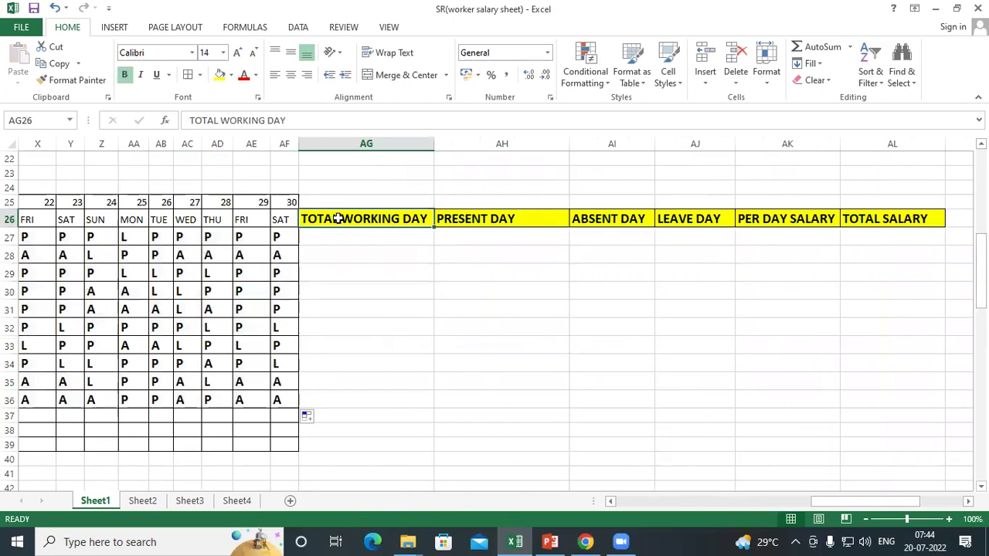
pyautogui.click(495, 218)
pyautogui.click(611, 218)
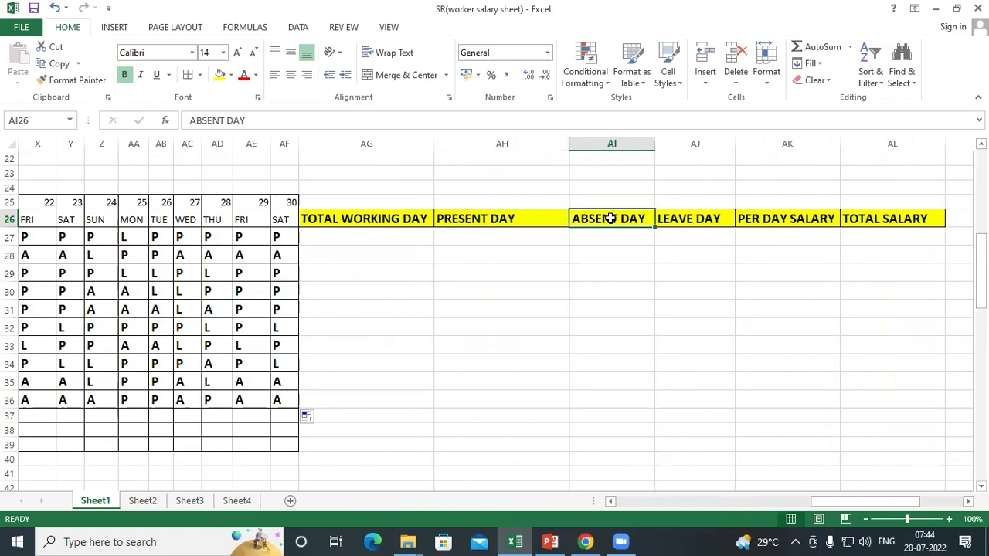
pyautogui.click(707, 220)
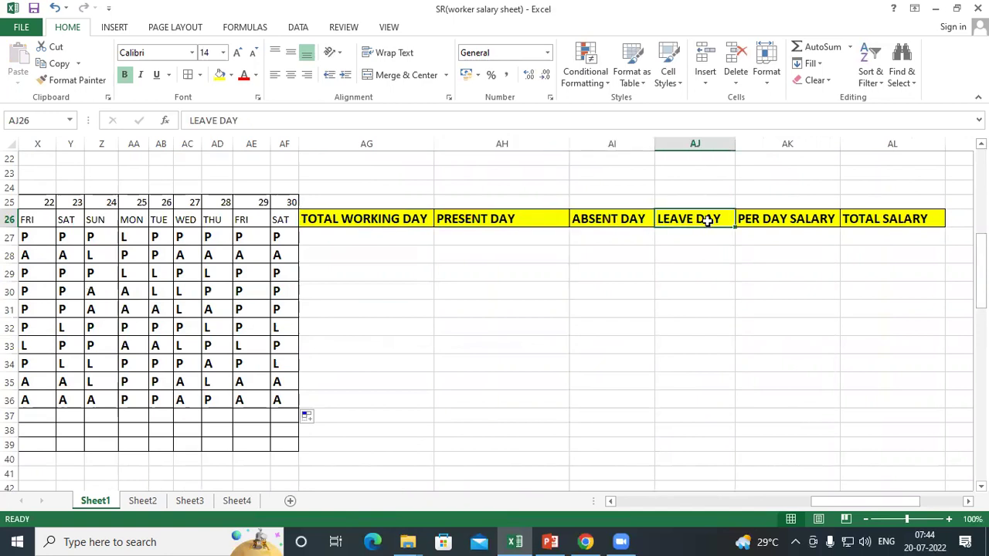
pyautogui.click(782, 219)
pyautogui.click(857, 219)
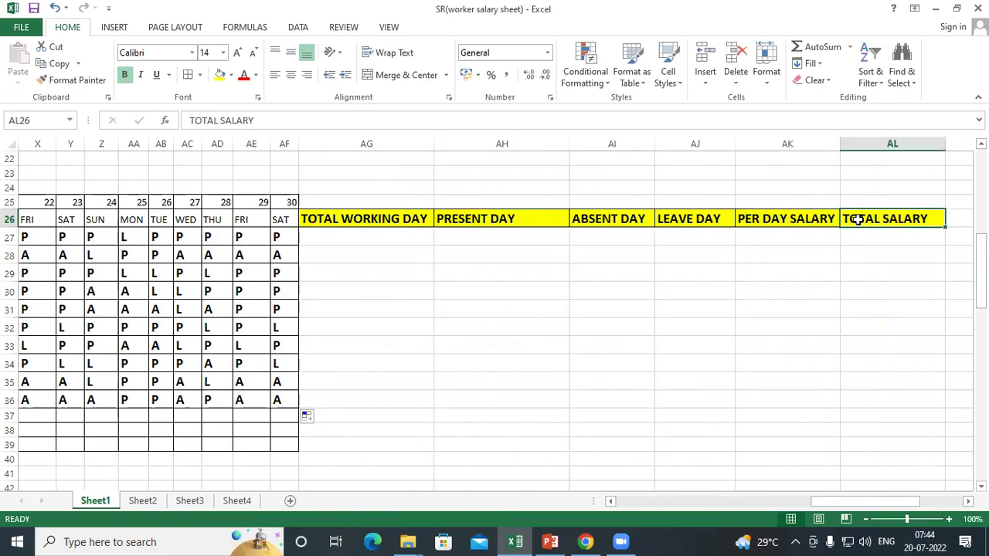
pyautogui.click(359, 218)
pyautogui.click(366, 236)
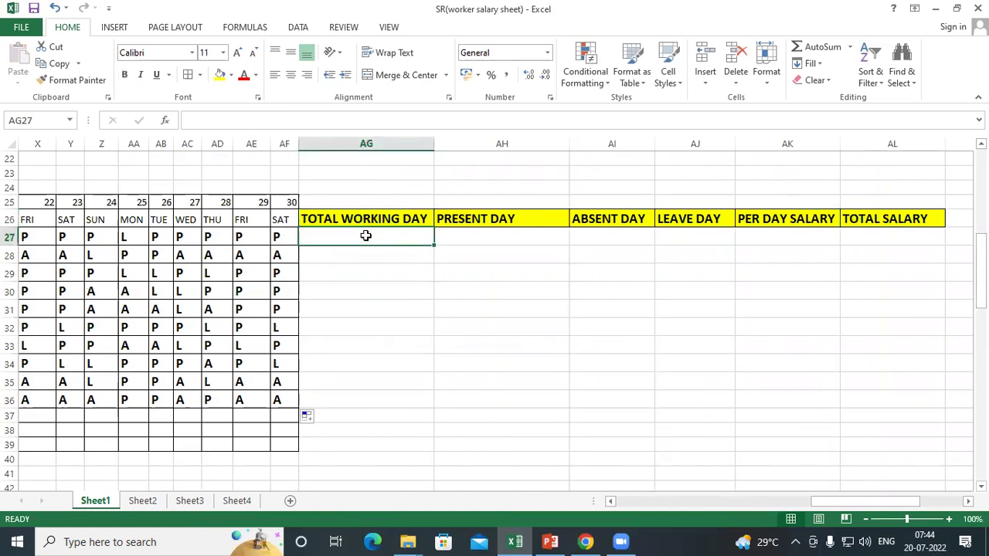
# Enter =COUNTA(C27:AF27) in AG27 and fill it down to AG36, giving 30 per worker
pyautogui.write('=')
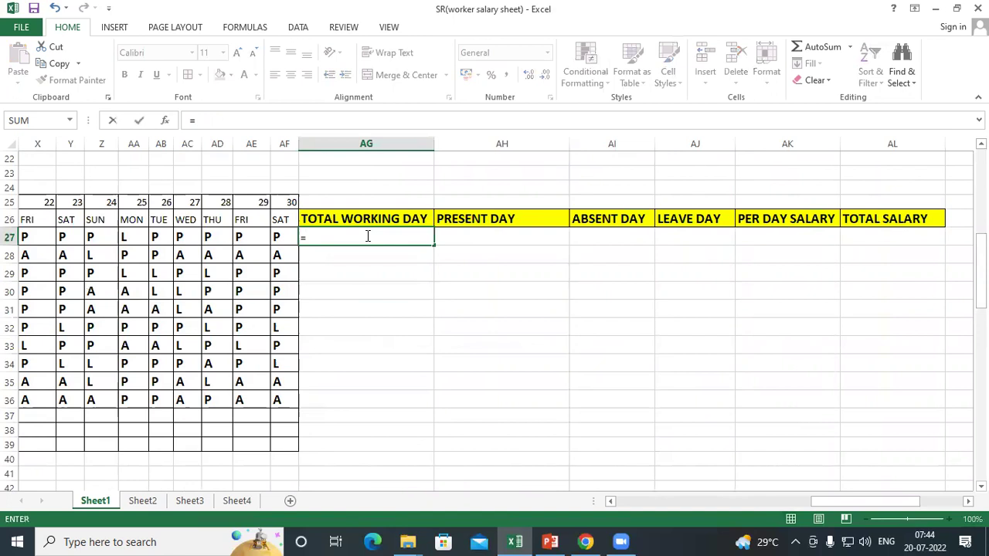
pyautogui.write('COUNT')
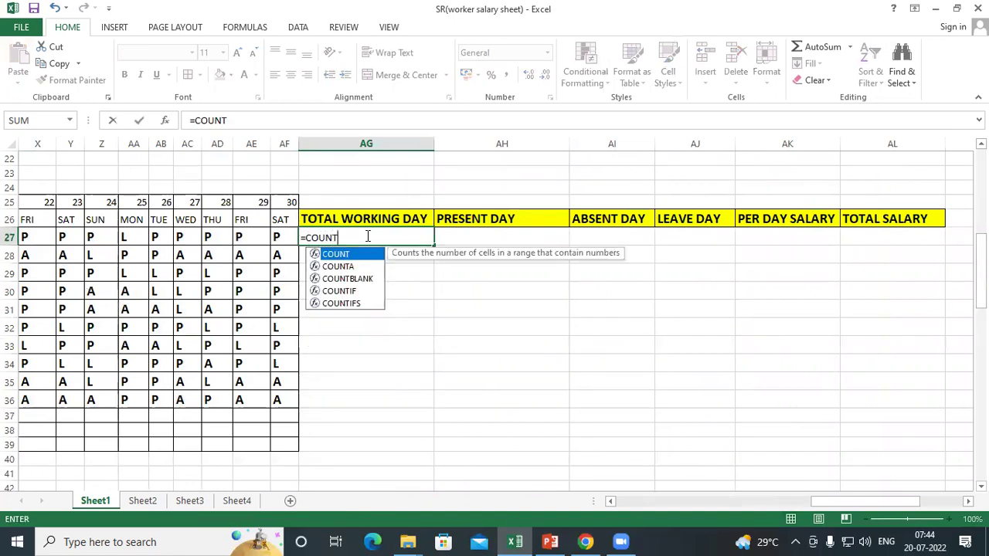
pyautogui.write('A')
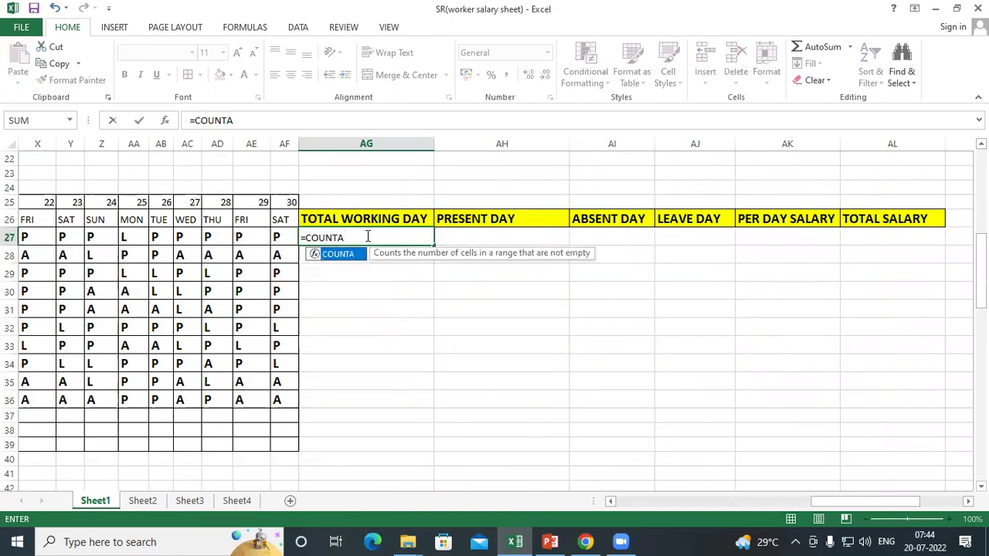
pyautogui.write('(')
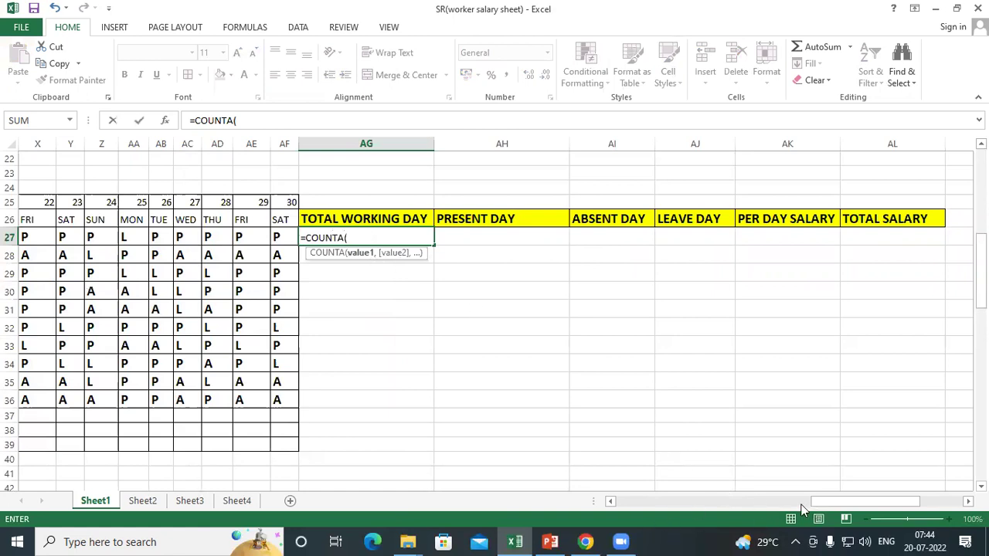
pyautogui.moveTo(815, 502); pyautogui.dragTo(618, 502)
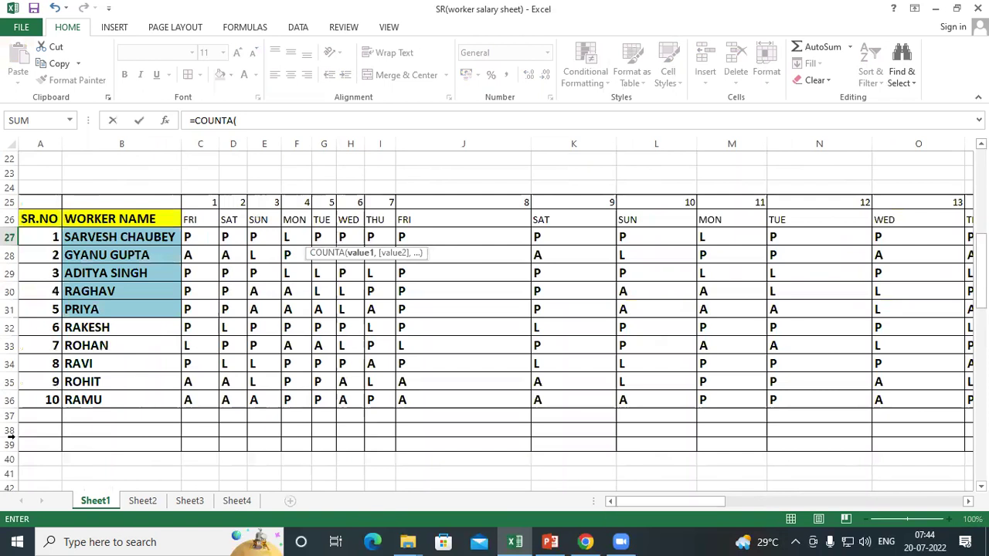
pyautogui.moveTo(201, 240)
pyautogui.mouseDown()
pyautogui.moveTo(914, 238)
pyautogui.moveTo(530, 237)
pyautogui.mouseUp()
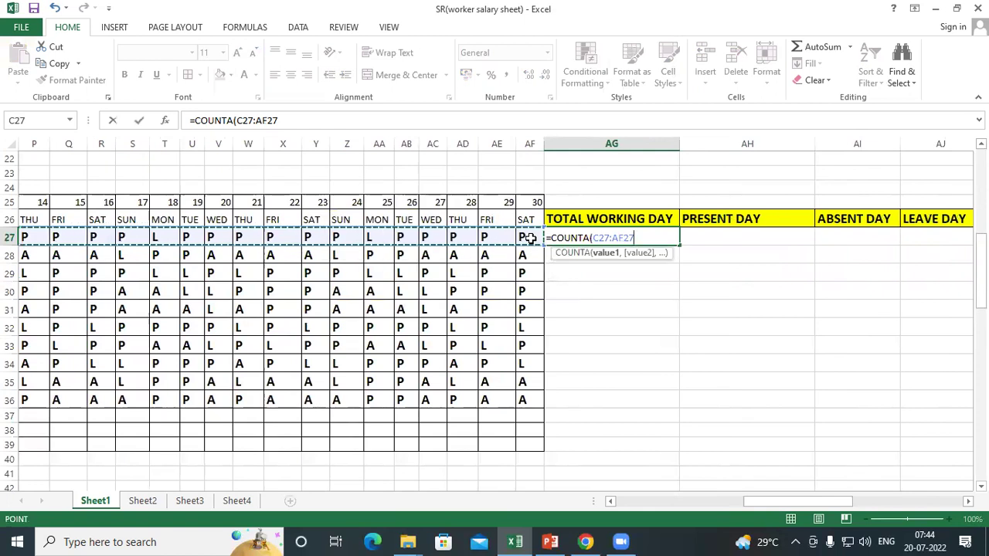
pyautogui.press('Return')
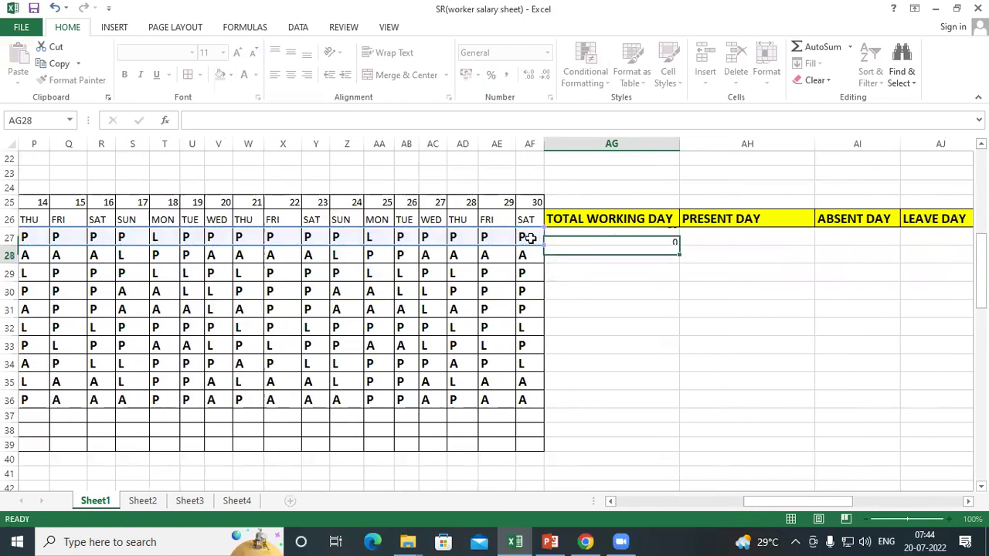
pyautogui.click(630, 234)
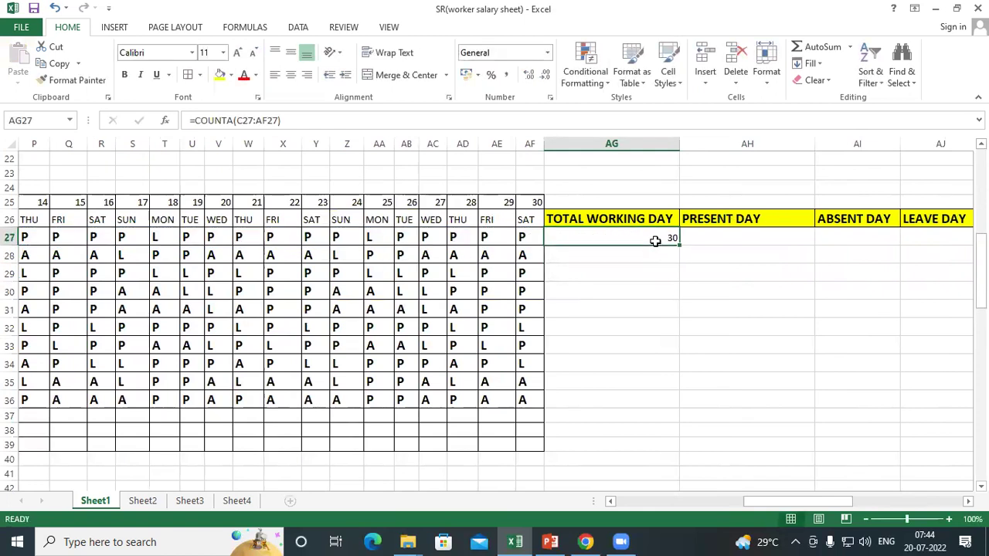
pyautogui.moveTo(679, 246); pyautogui.dragTo(689, 408)
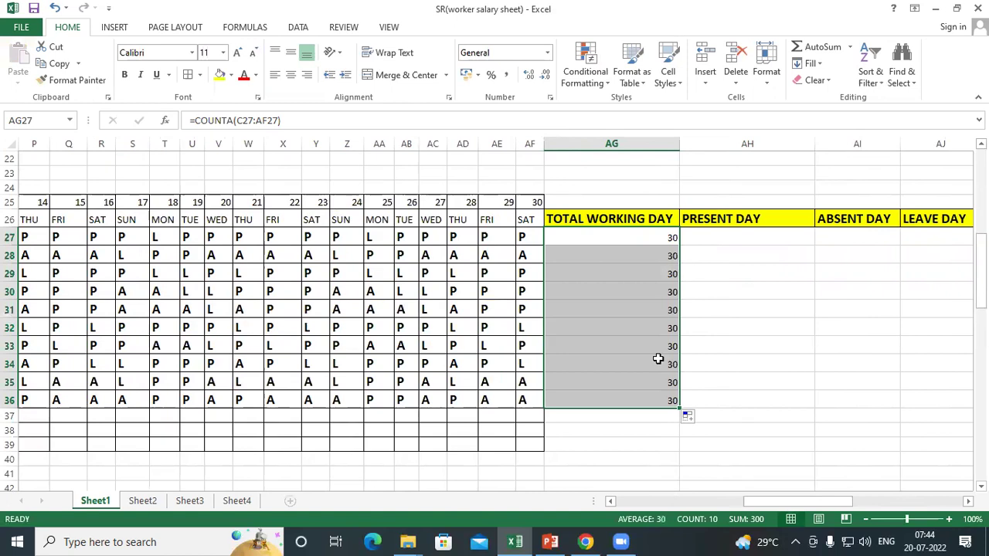
pyautogui.click(708, 220)
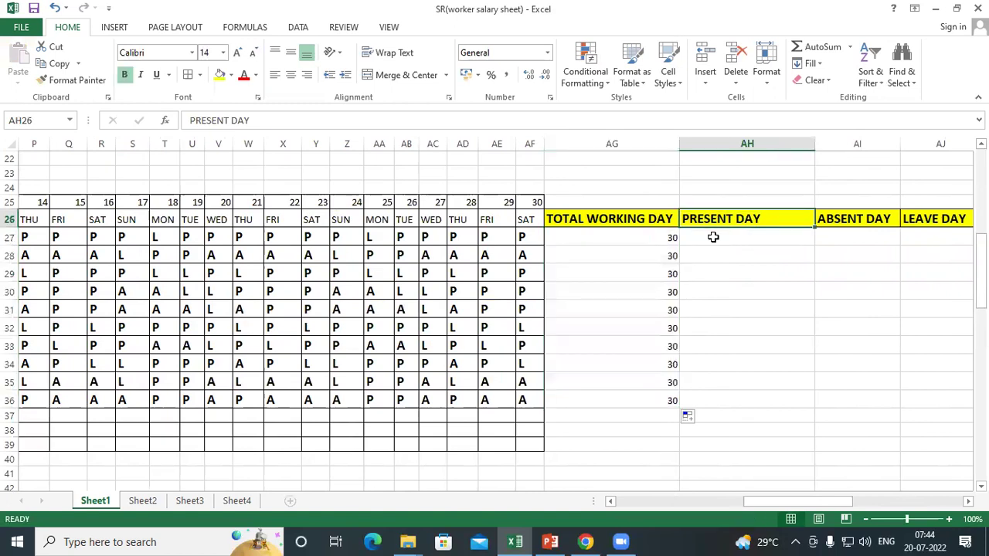
# Enter =COUNTIF(C27:AF27,"P") in AH27 and fill it down to AH36
pyautogui.click(846, 221)
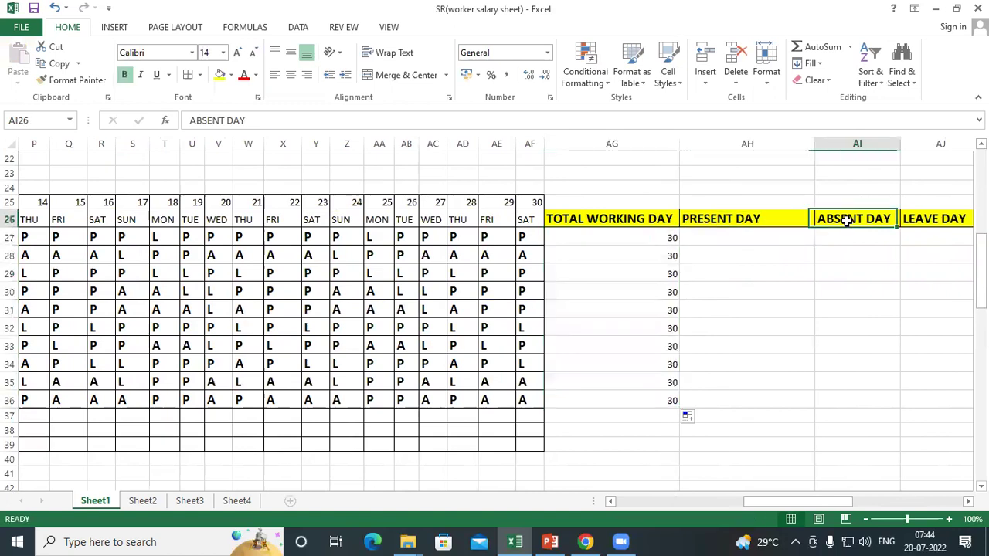
pyautogui.click(939, 218)
pyautogui.click(720, 239)
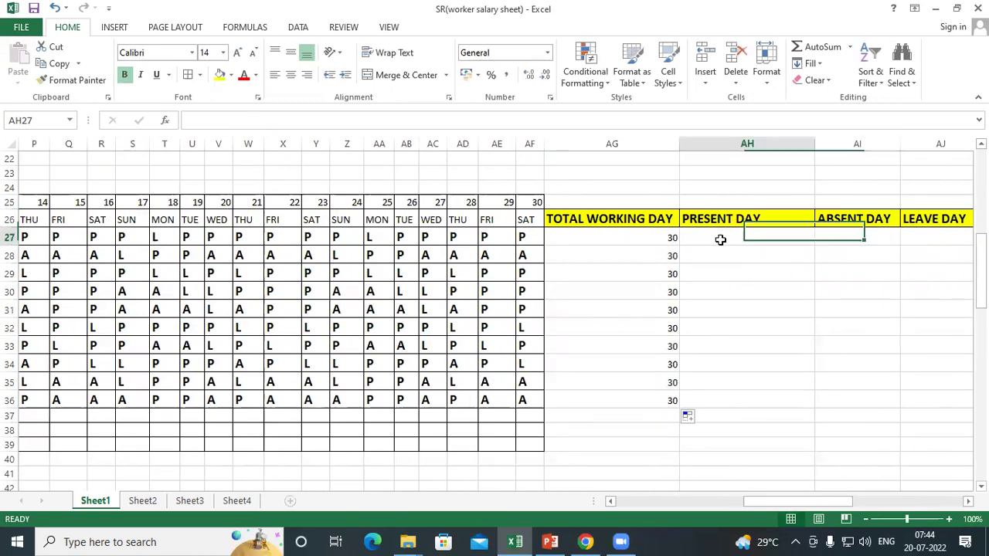
pyautogui.write('=')
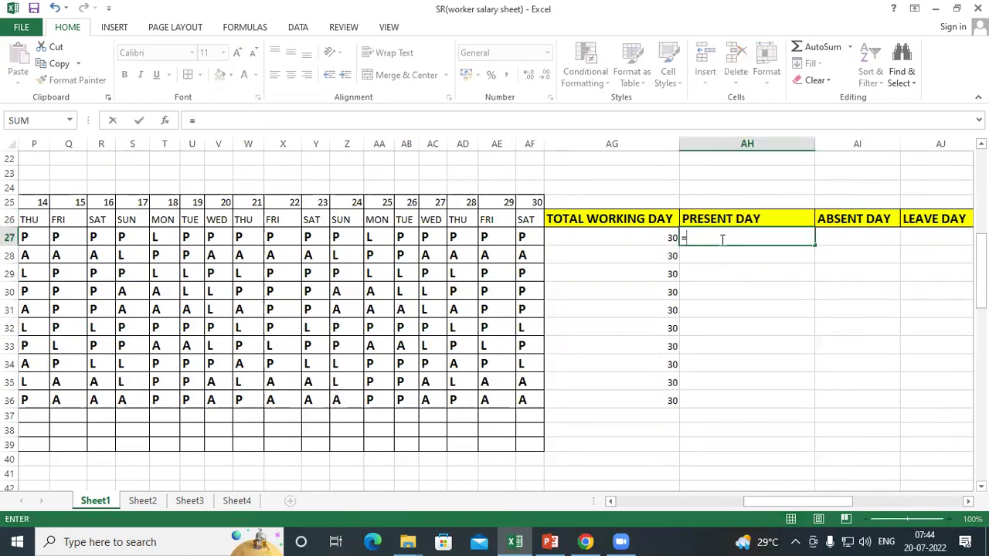
pyautogui.write('COUNT')
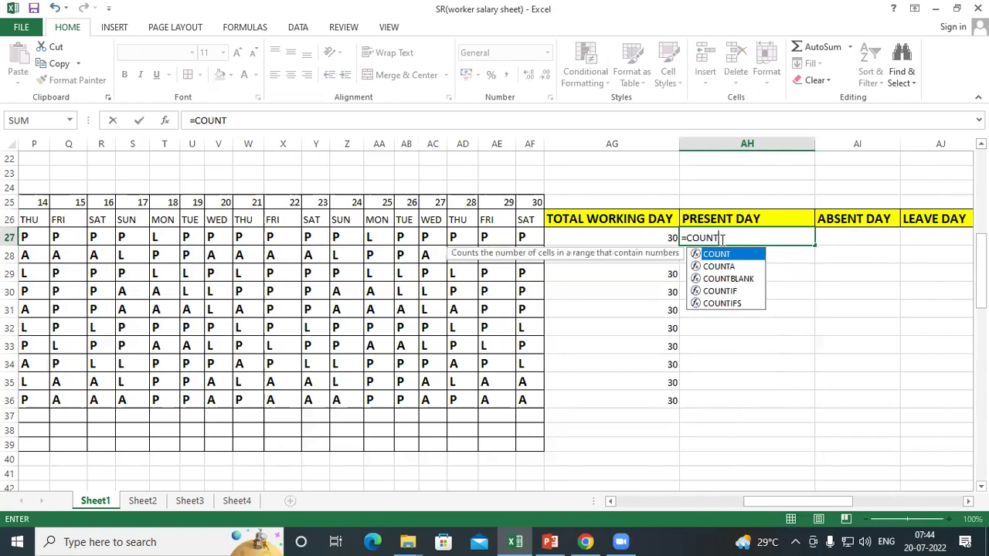
pyautogui.write('IF(')
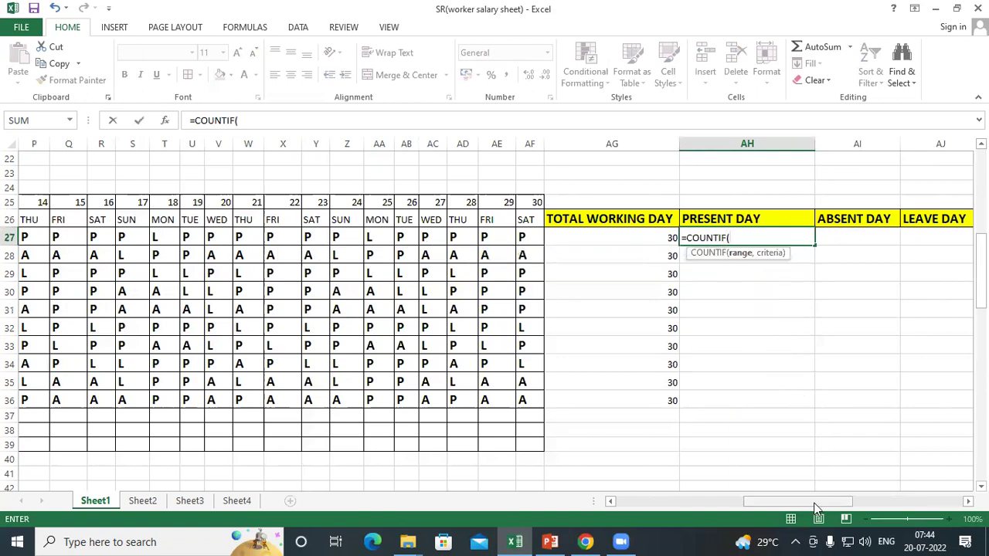
pyautogui.moveTo(819, 502); pyautogui.dragTo(630, 501)
pyautogui.moveTo(194, 236); pyautogui.dragTo(804, 254)
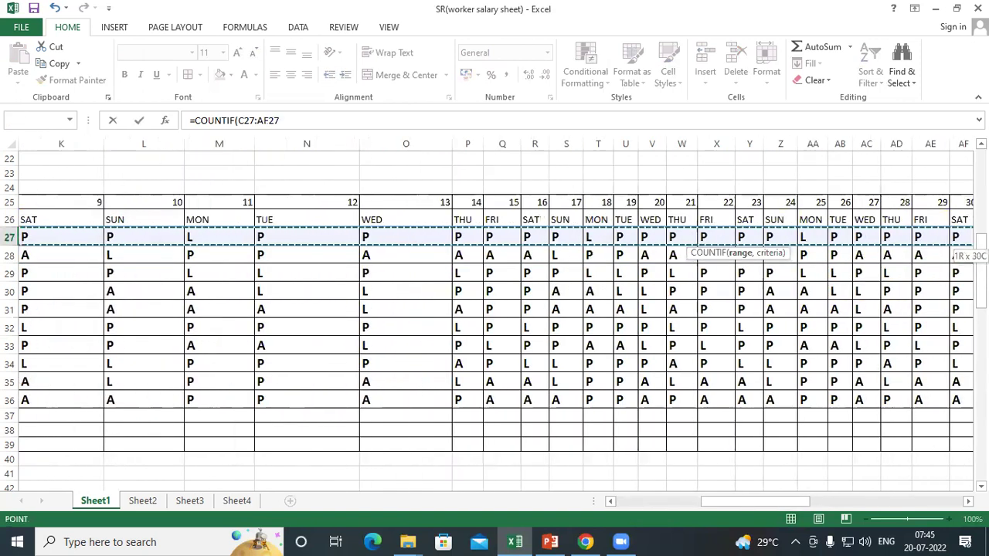
pyautogui.moveTo(803, 255)
pyautogui.mouseDown()
pyautogui.moveTo(674, 232)
pyautogui.moveTo(631, 235)
pyautogui.mouseUp()
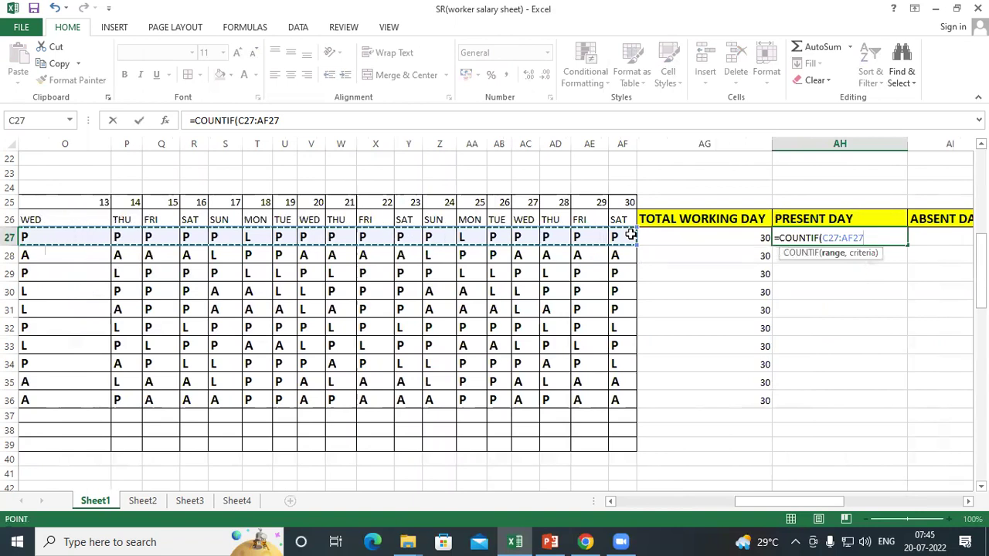
pyautogui.write(',"P')
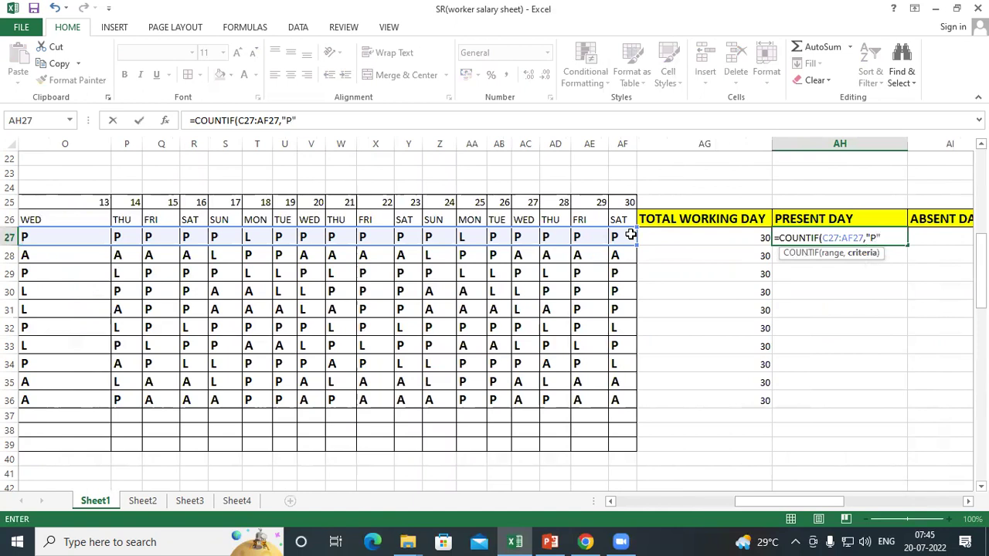
pyautogui.press('Return')
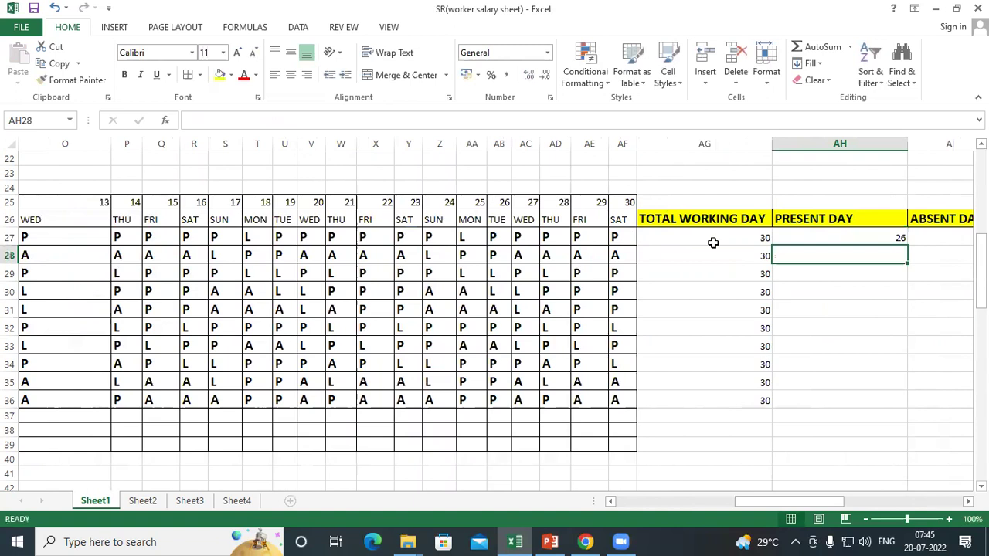
pyautogui.click(902, 242)
pyautogui.moveTo(909, 246); pyautogui.dragTo(906, 407)
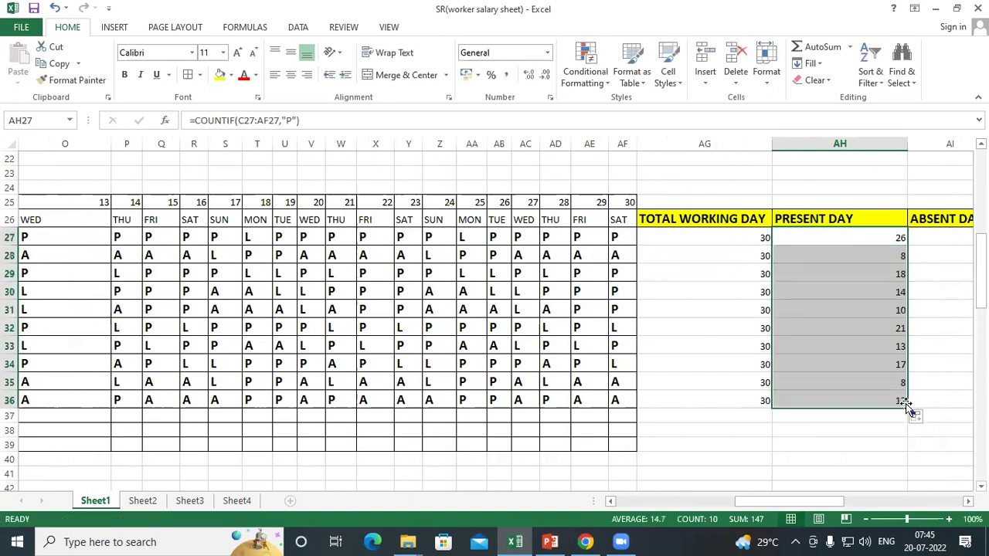
pyautogui.click(936, 222)
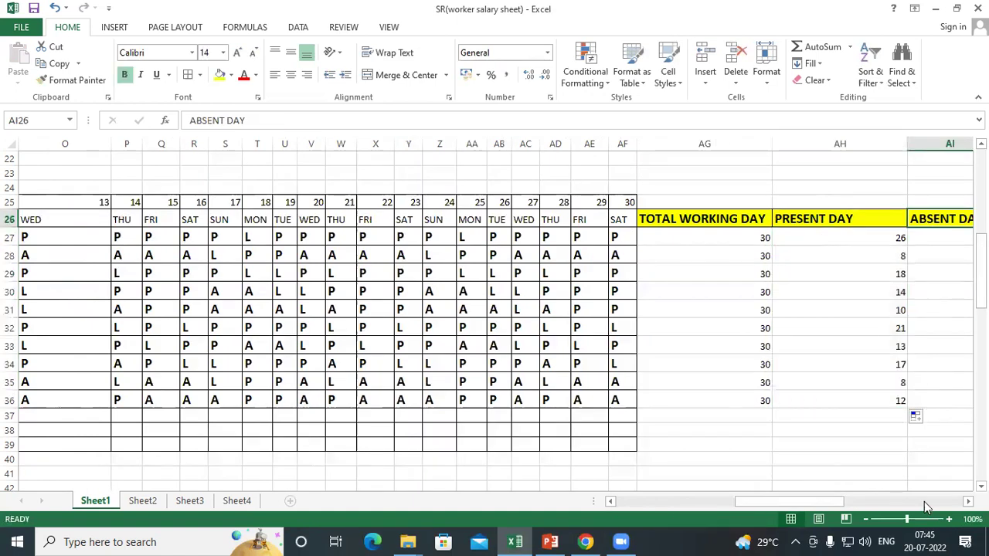
pyautogui.click(968, 502)
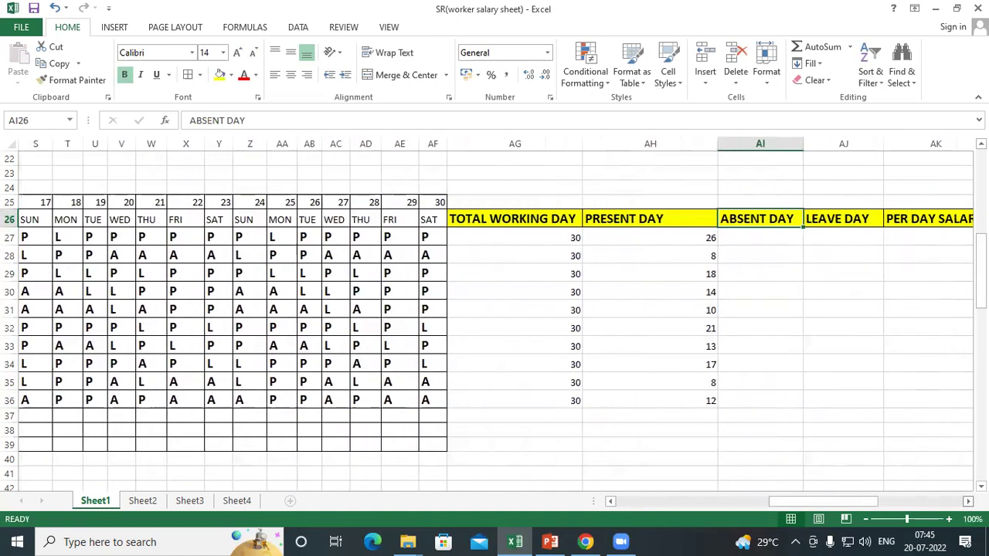
pyautogui.click(800, 217)
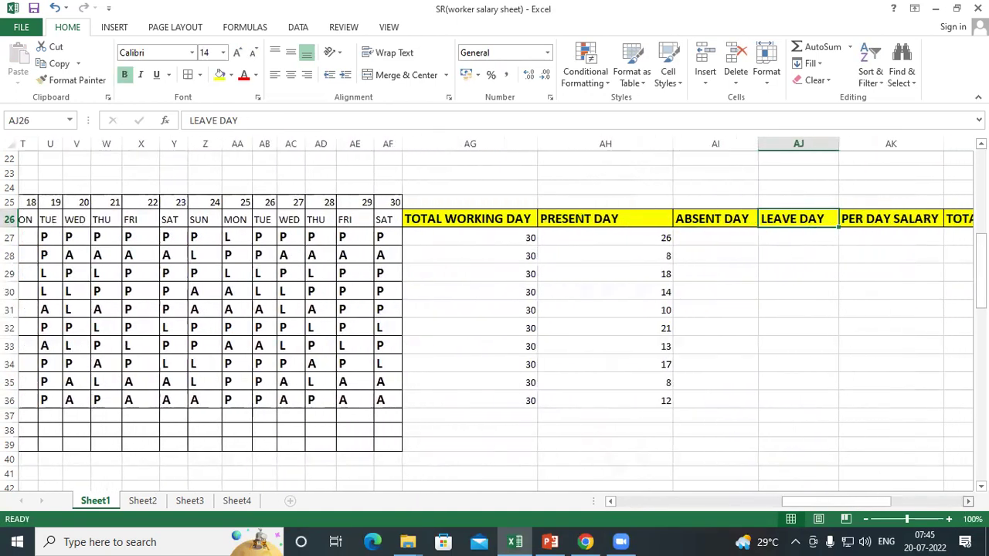
pyautogui.hscroll(2, 839, 258)
pyautogui.click(840, 222)
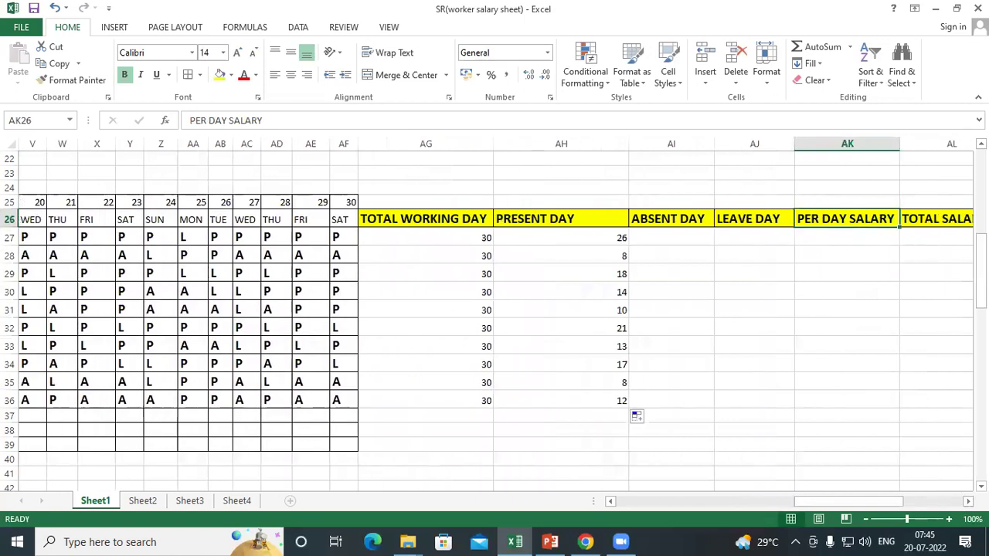
pyautogui.hscroll(3, 888, 279)
pyautogui.click(856, 221)
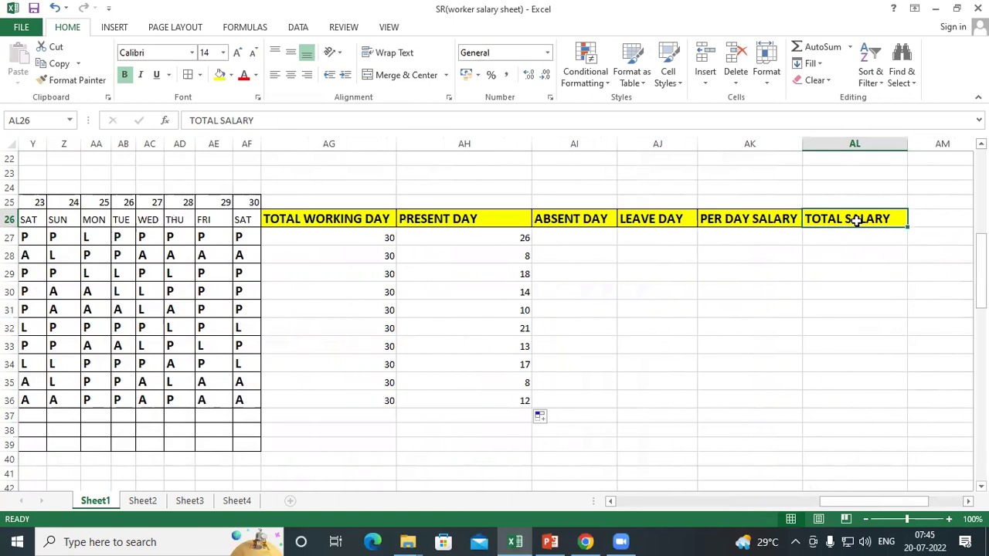
pyautogui.scroll(4, 512, 273)
pyautogui.scroll(3, 512, 274)
pyautogui.scroll(-4, 470, 282)
pyautogui.scroll(-3, 470, 281)
# Widen column AH and enter a 20000 monthly salary in AH18
pyautogui.scroll(2, 556, 257)
pyautogui.click(428, 196)
pyautogui.moveTo(532, 144); pyautogui.dragTo(608, 144)
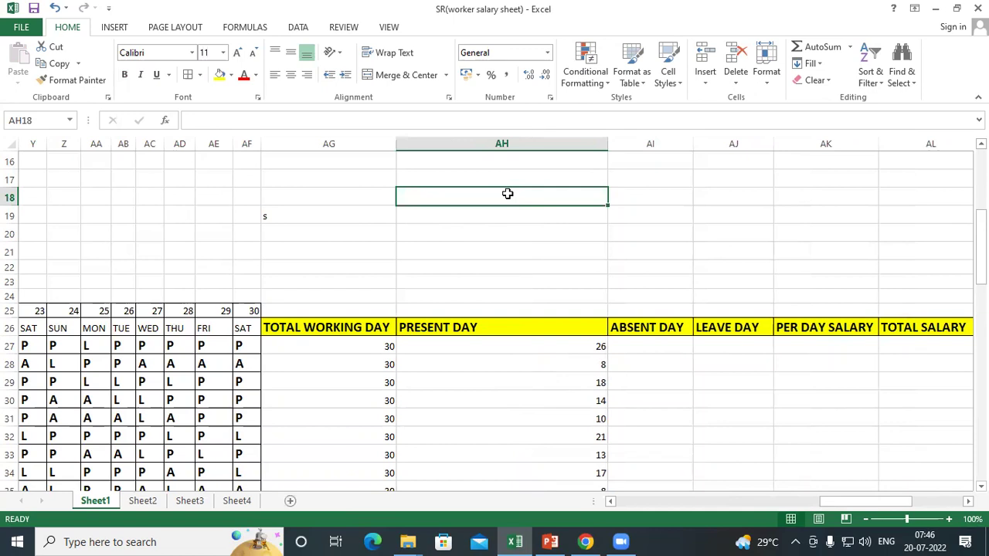
pyautogui.write('20000')
pyautogui.press('Return')
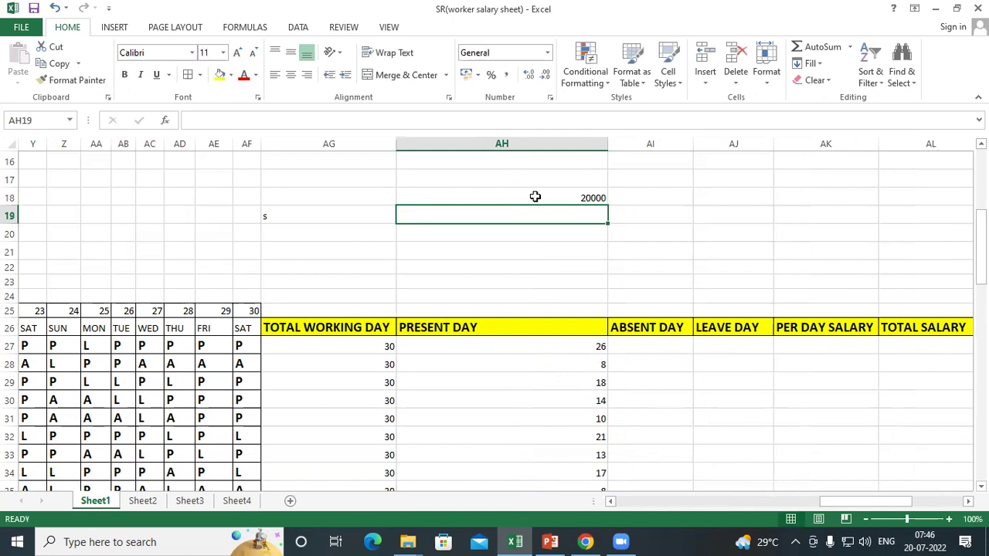
# Calculate the per-day rate in AH19 with =AH18/30, giving 666.6666667
pyautogui.write('=')
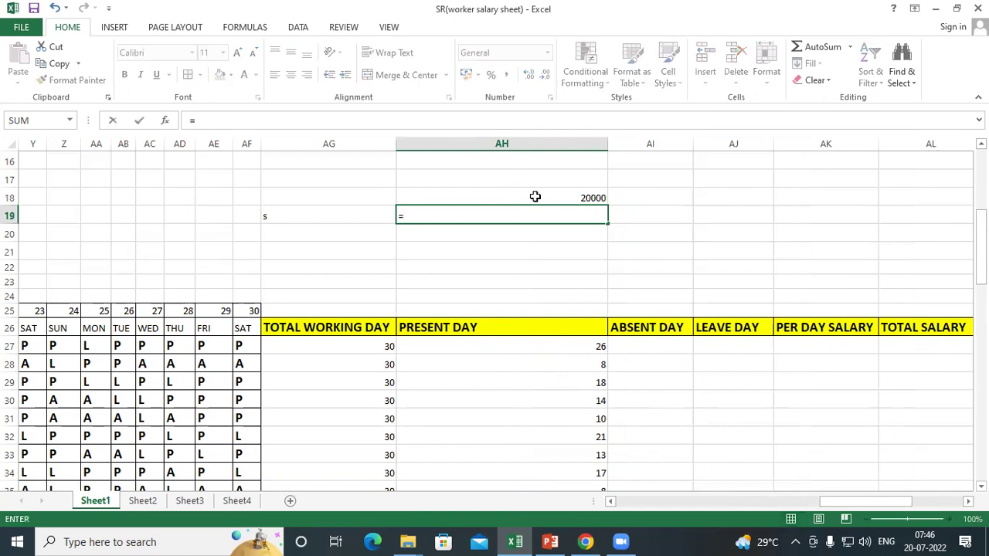
pyautogui.click(535, 198)
pyautogui.write('/30')
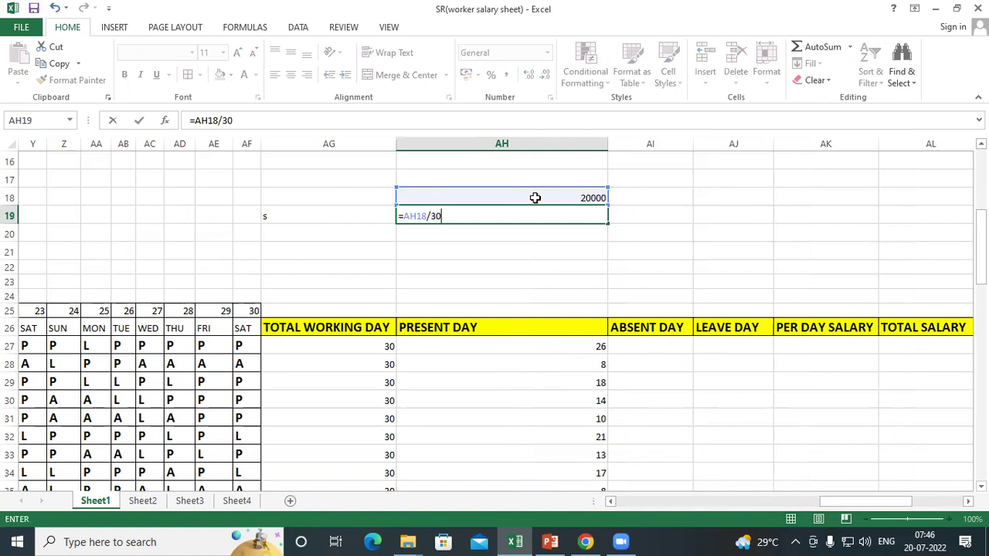
pyautogui.press('Return')
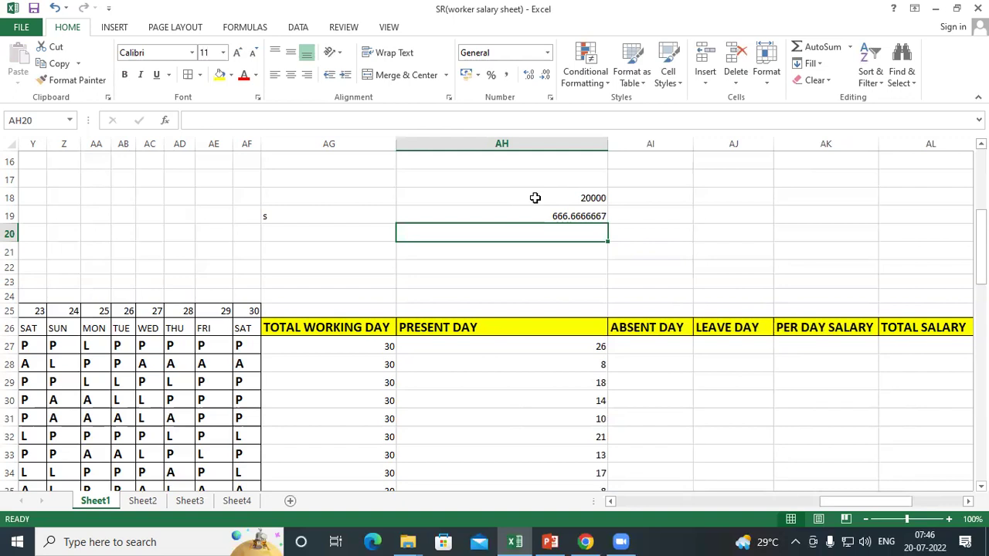
# Highlight the PER DAY SALARY and TOTAL SALARY cells, then select the salary and per-day amounts
pyautogui.moveTo(805, 347); pyautogui.dragTo(818, 472)
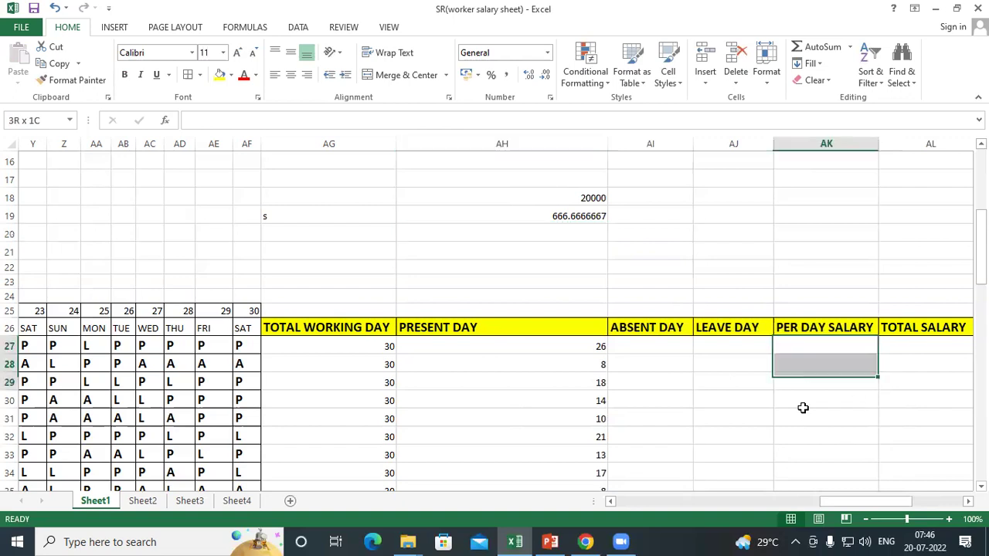
pyautogui.moveTo(897, 346); pyautogui.dragTo(904, 483)
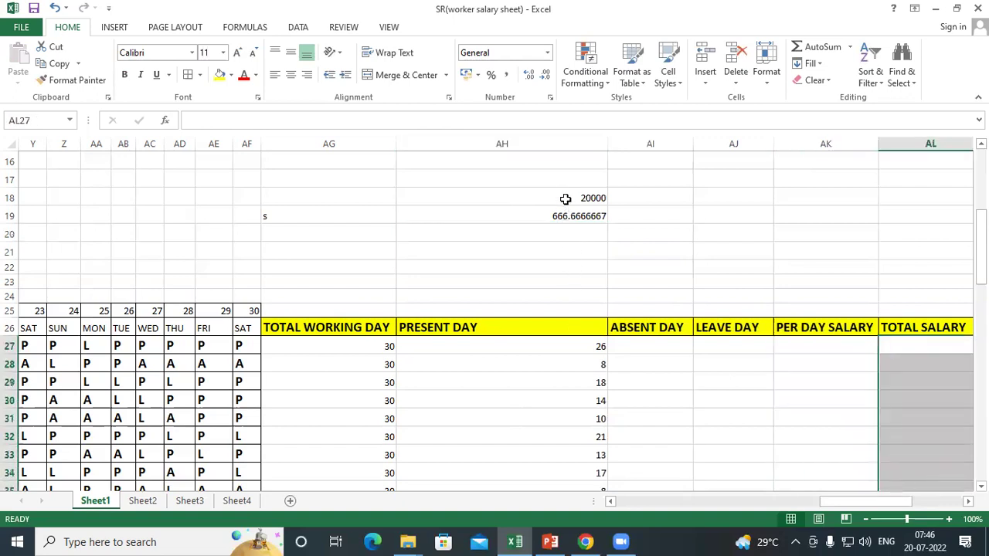
pyautogui.moveTo(566, 198); pyautogui.dragTo(566, 216)
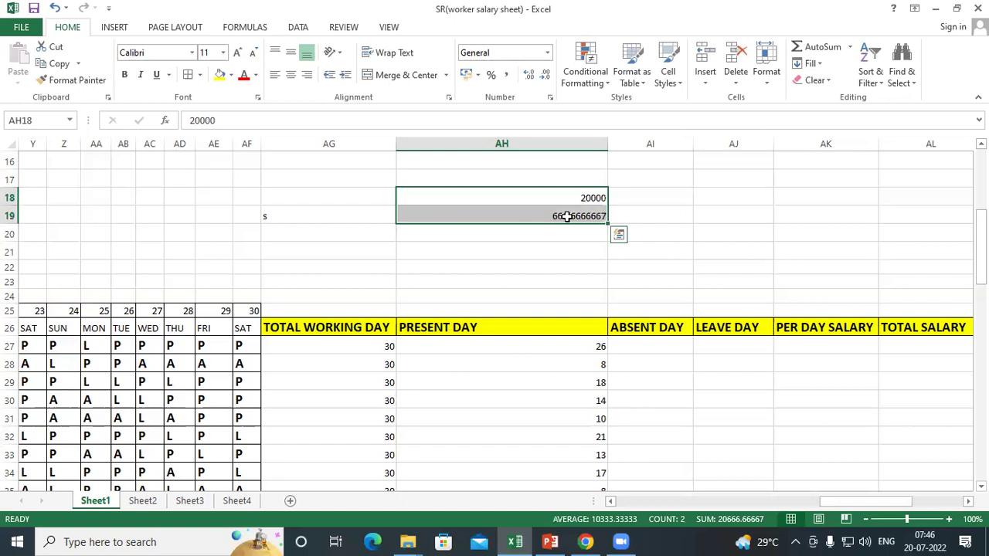
pyautogui.scroll(5, 414, 259)
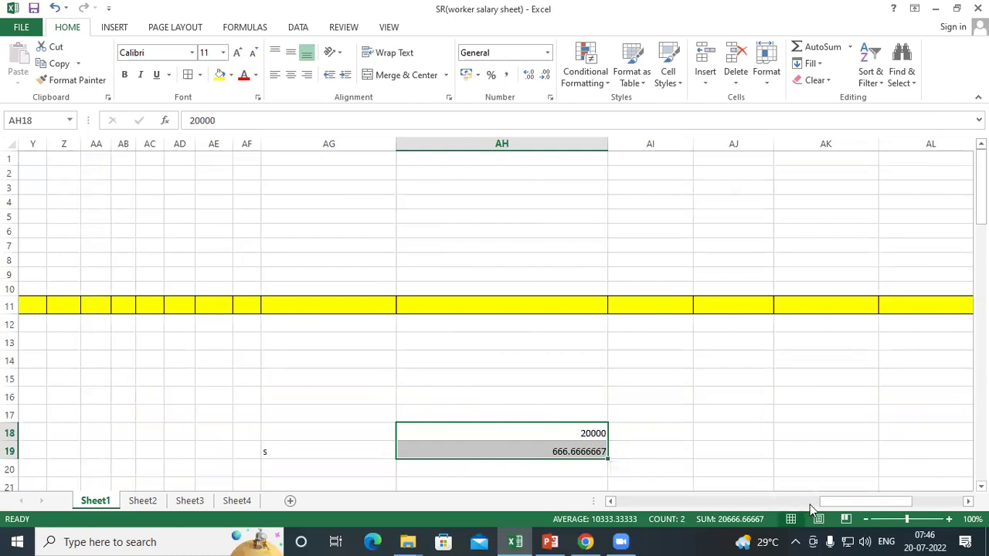
pyautogui.moveTo(840, 500); pyautogui.dragTo(629, 500)
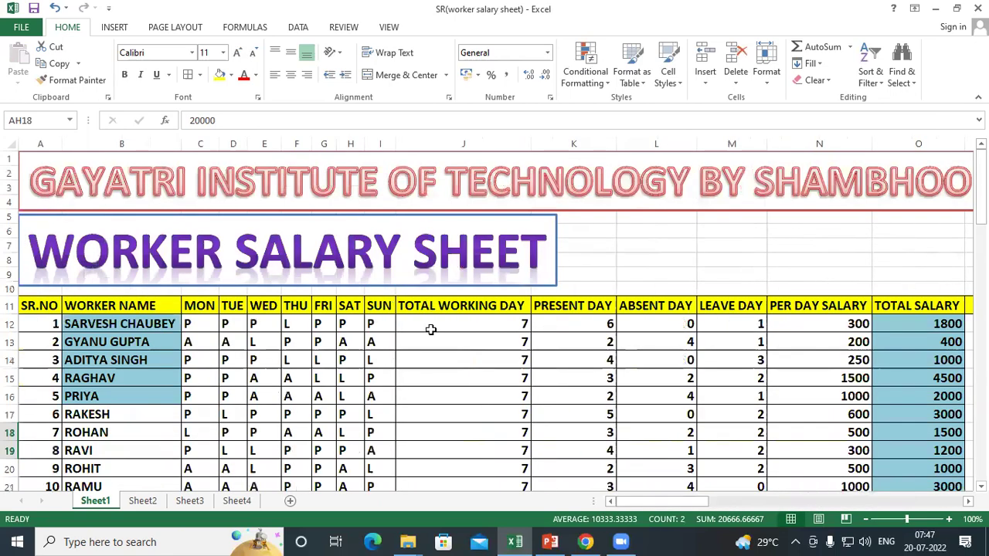
pyautogui.scroll(-1, 433, 344)
pyautogui.scroll(-2, 422, 340)
pyautogui.scroll(2, 421, 339)
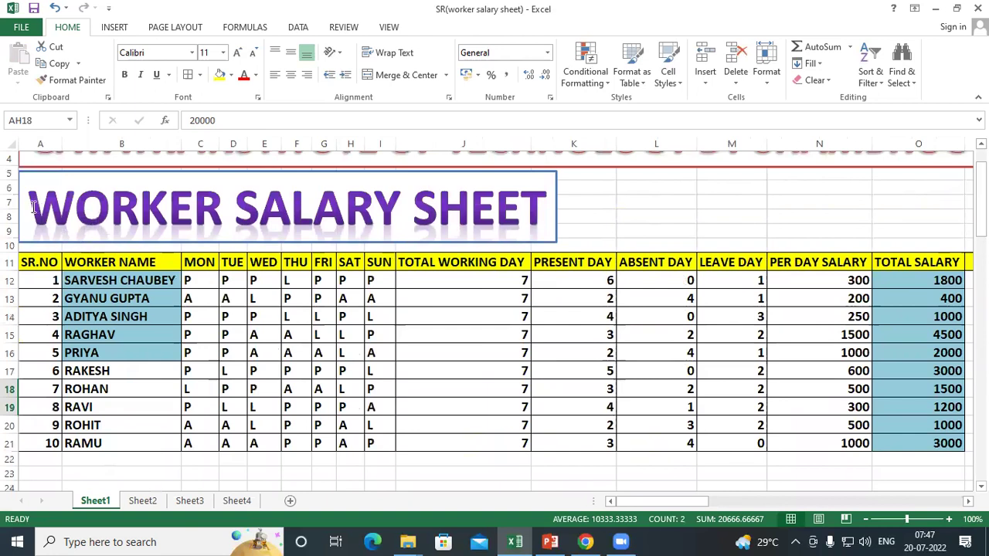
pyautogui.click(305, 189)
pyautogui.moveTo(305, 190); pyautogui.dragTo(524, 189)
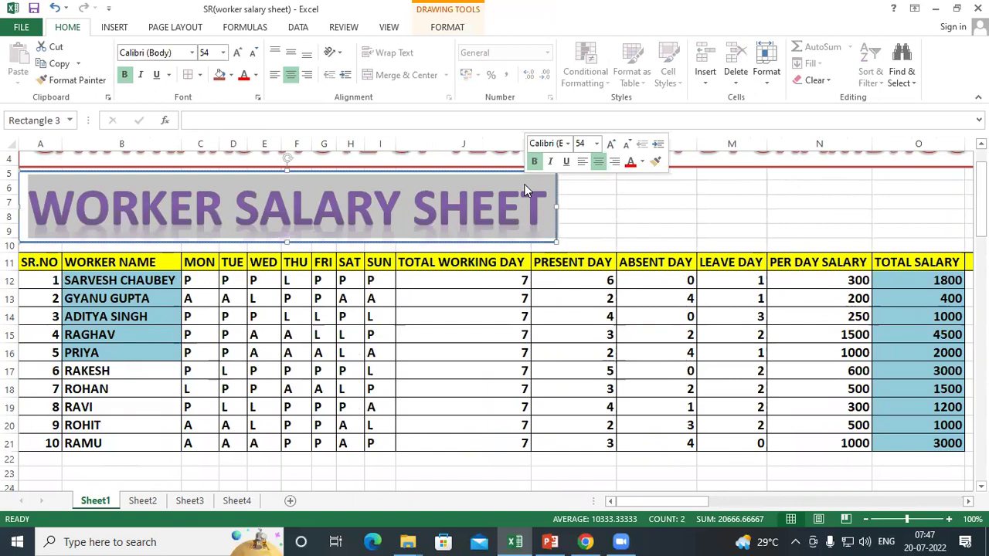
pyautogui.click(692, 214)
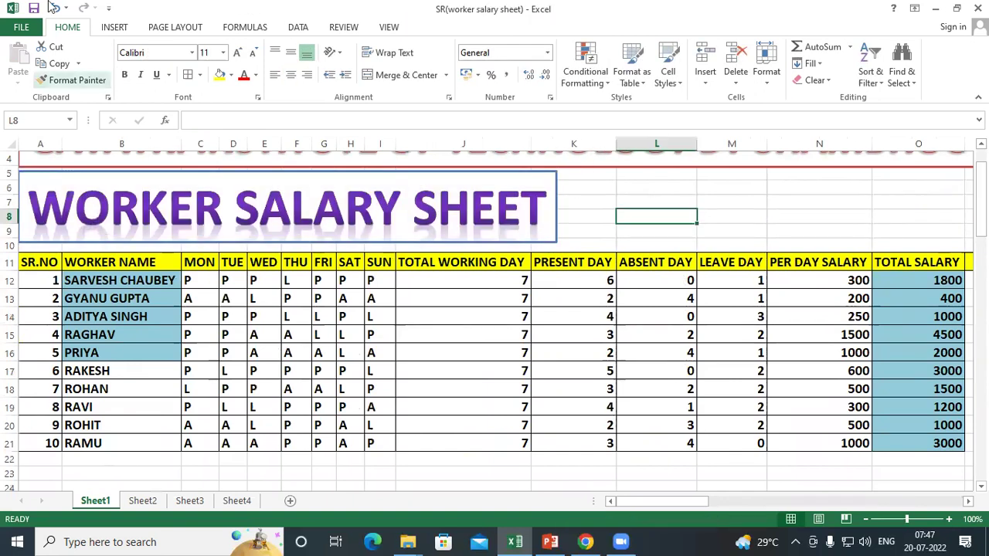